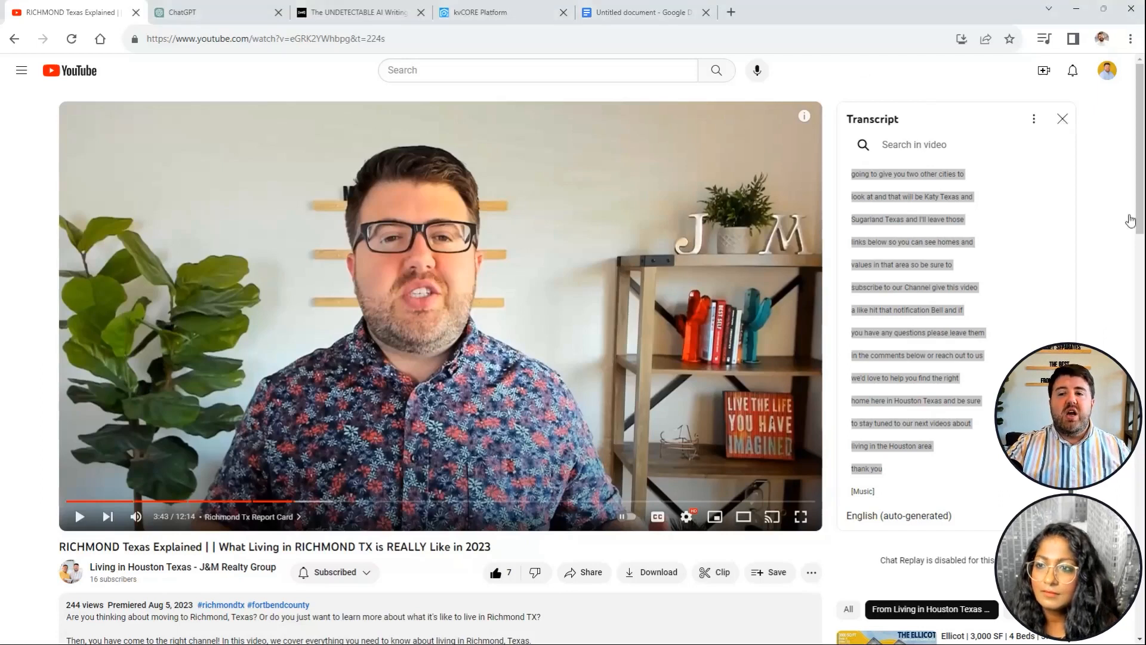
Show the transcript of the Richmond, Texas video from the end of its description.
scroll(555, 246, "down", 3)
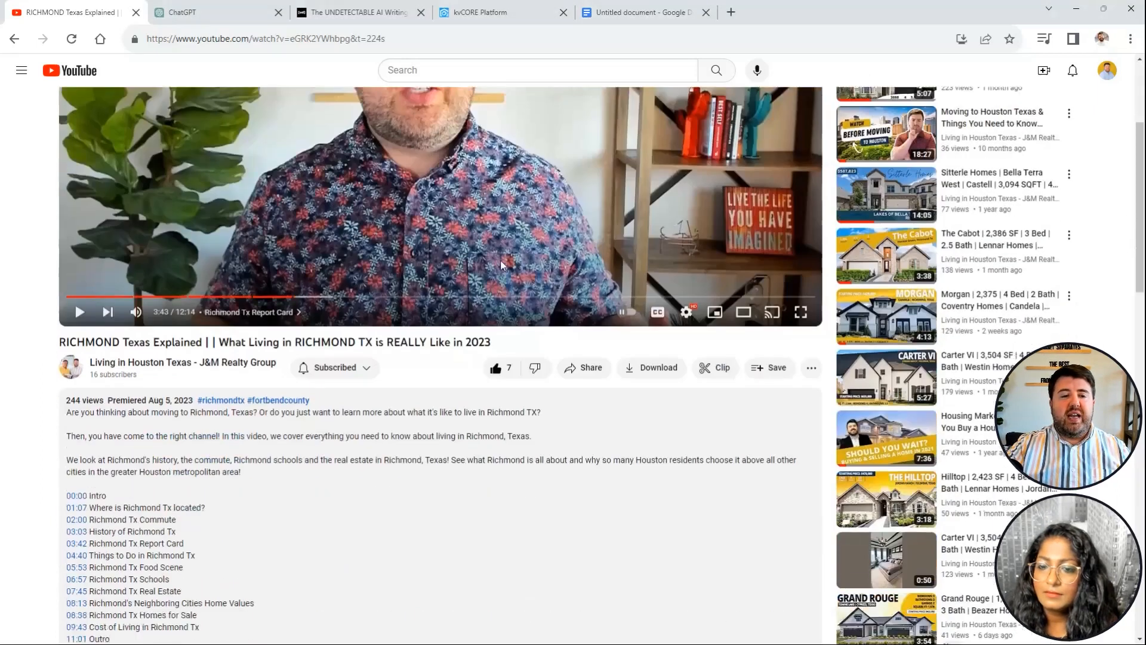
scroll(501, 265, "up", 3)
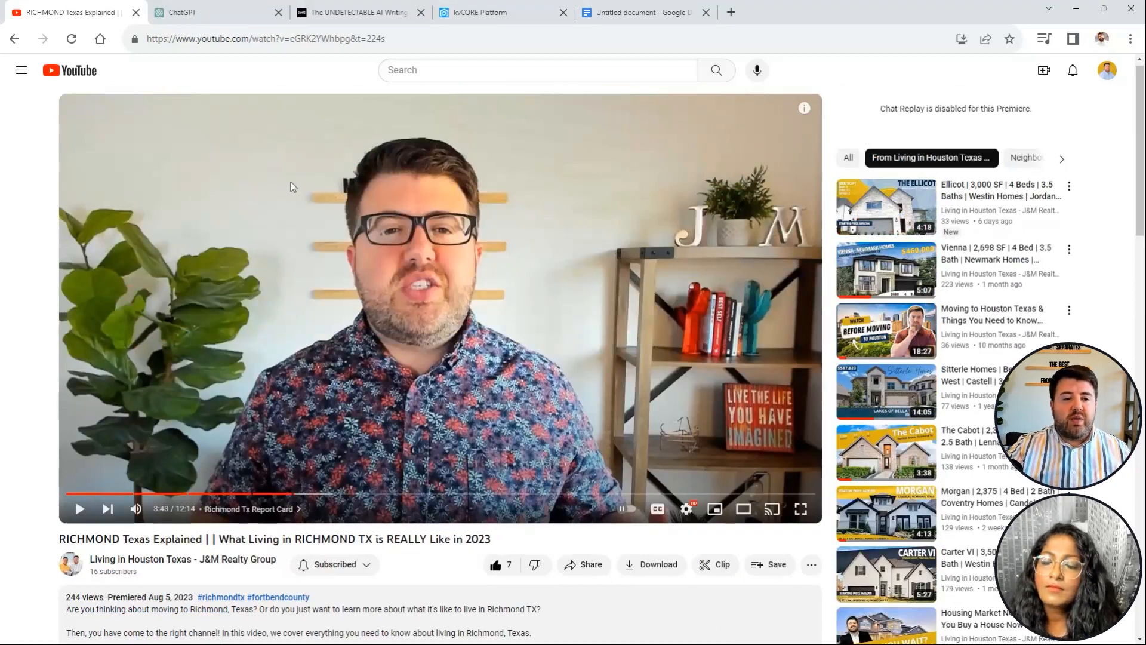
scroll(310, 227, "down", 6)
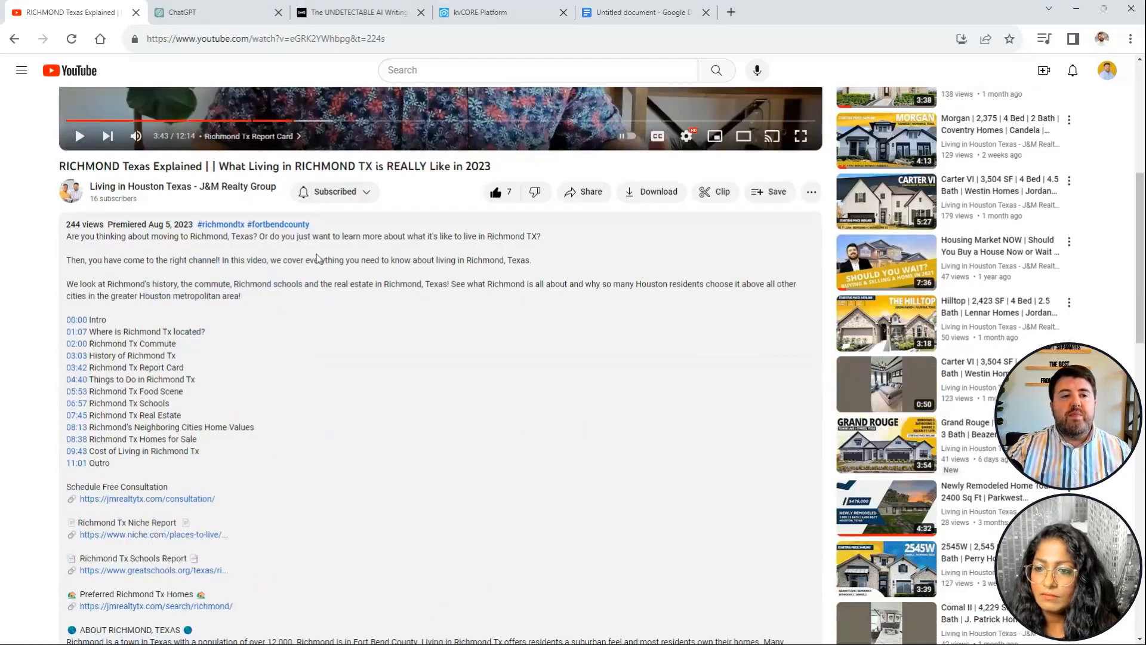
scroll(307, 339, "down", 9)
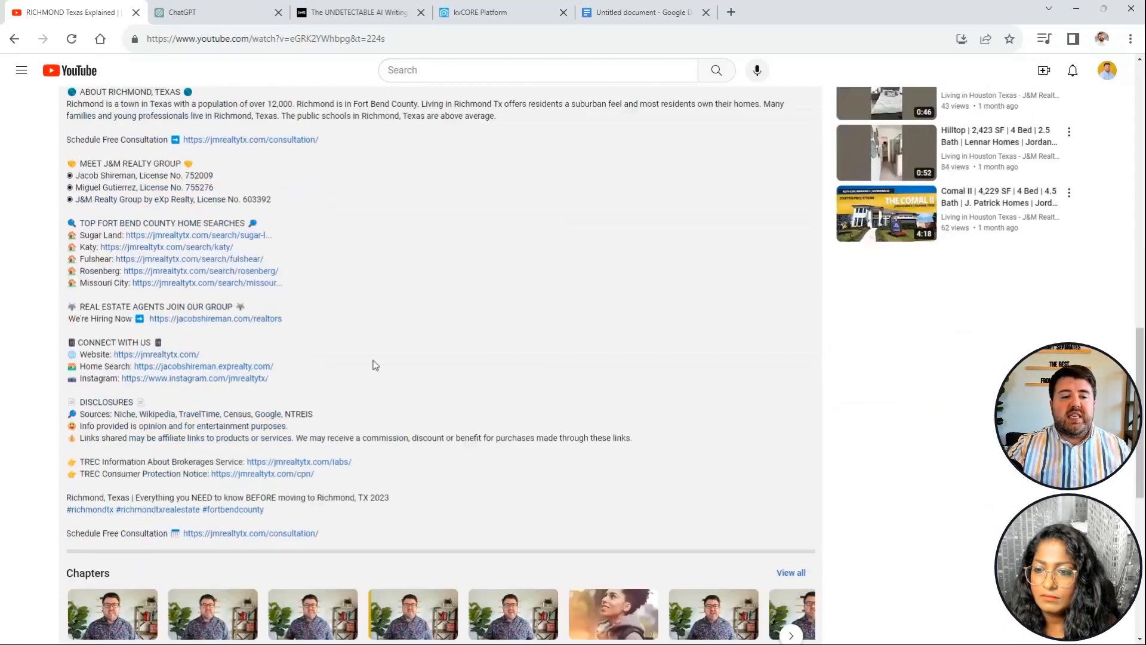
scroll(375, 364, "down", 5)
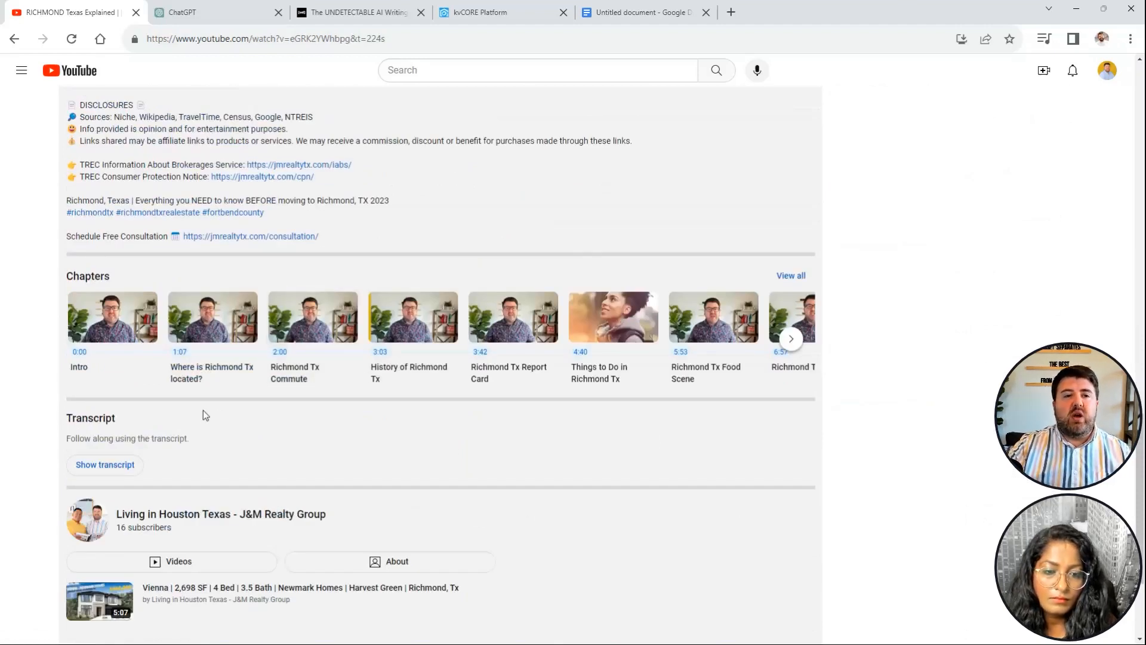
left_click(104, 466)
scroll(487, 457, "up", 4)
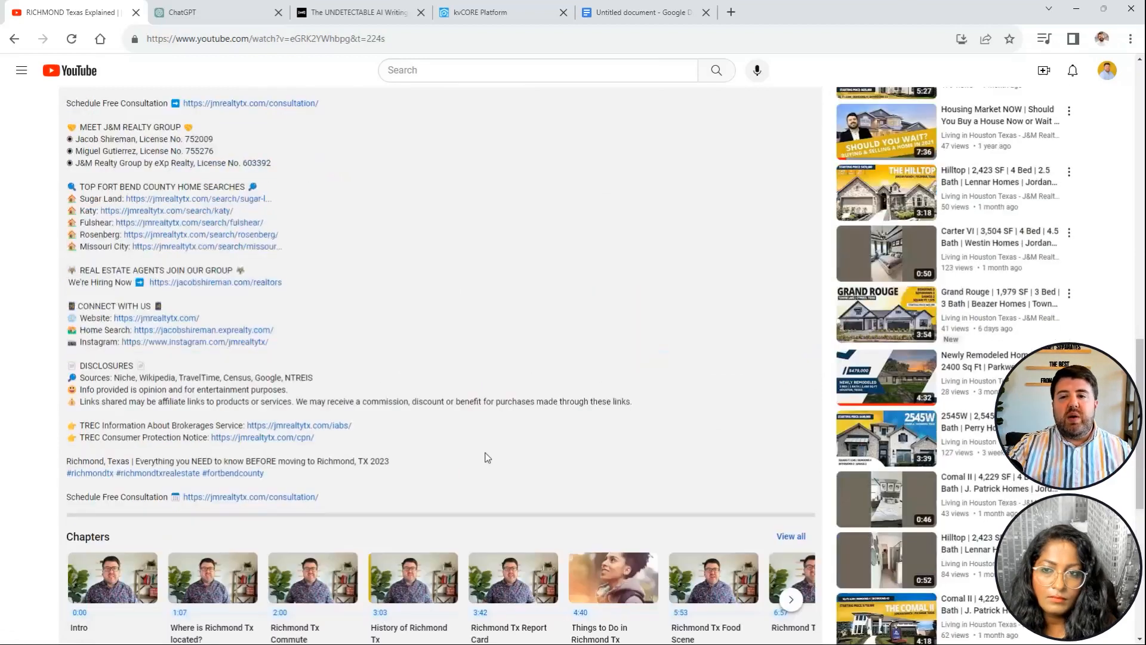
scroll(487, 457, "up", 15)
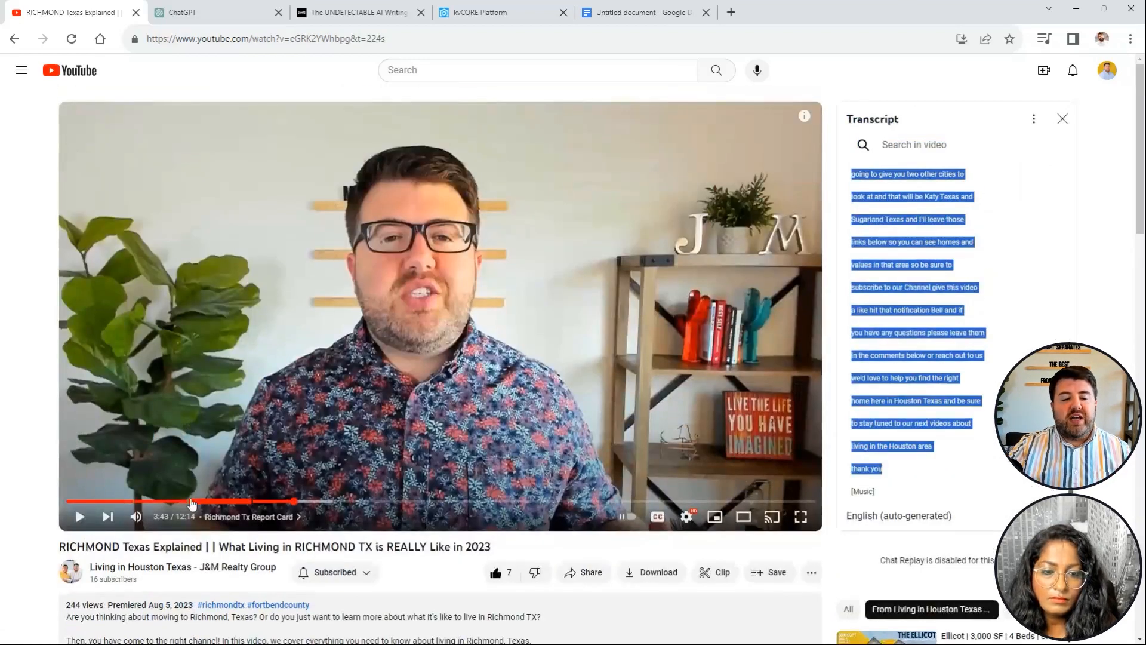
scroll(191, 504, "down", 1)
scroll(625, 486, "down", 2)
scroll(416, 440, "down", 2)
scroll(416, 440, "down", 13)
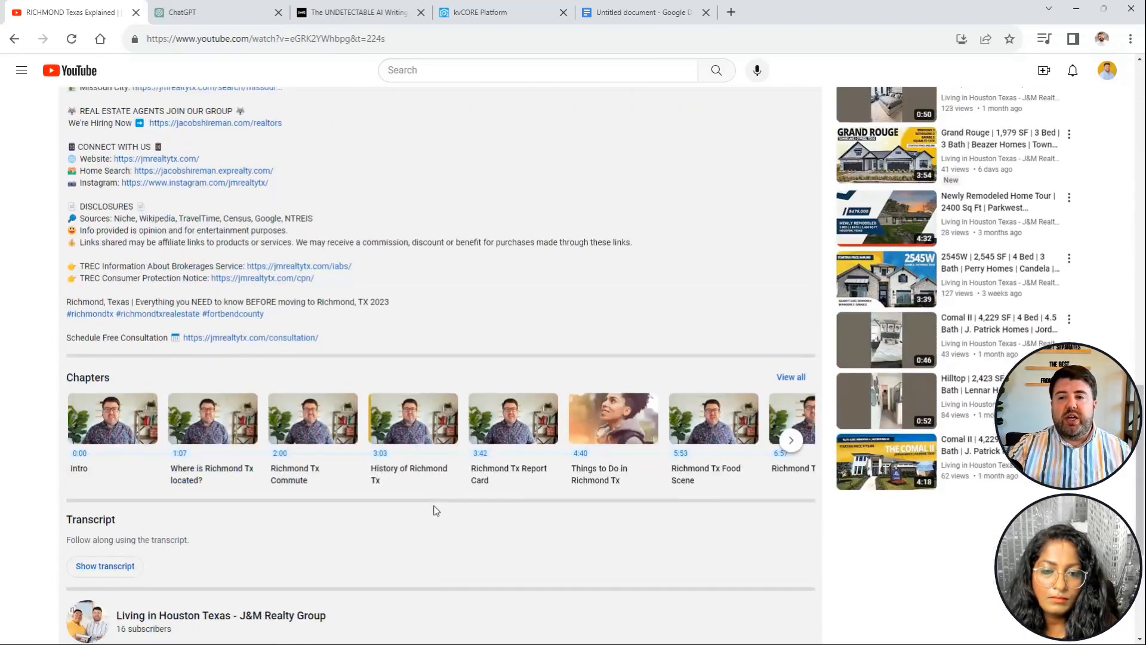
scroll(436, 508, "up", 15)
scroll(435, 508, "up", 1)
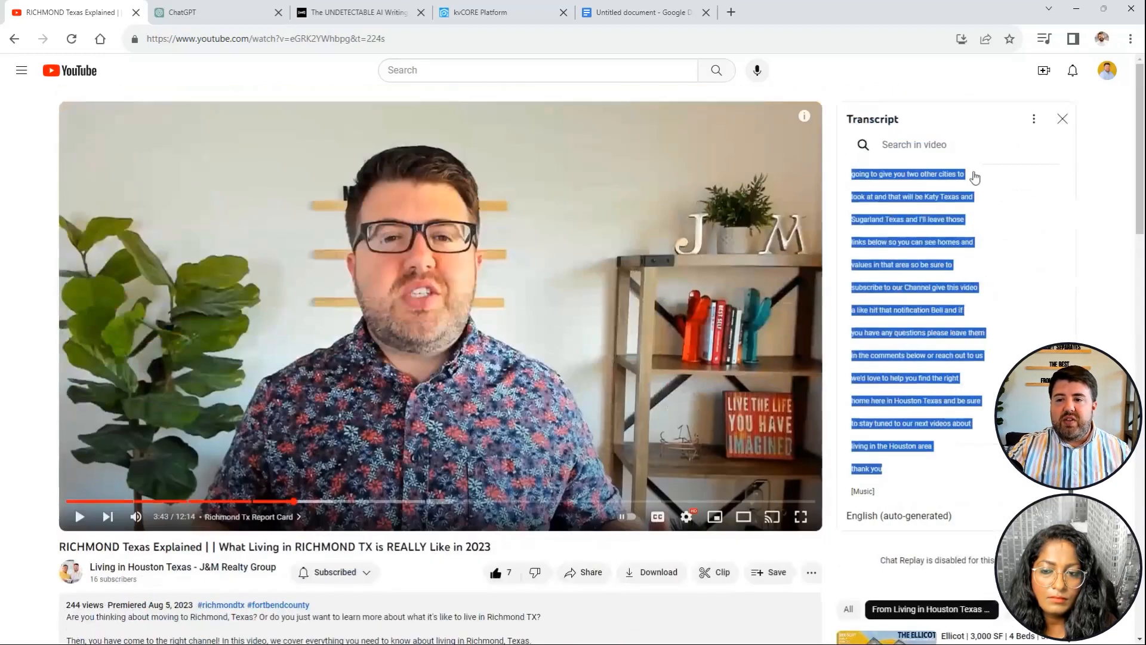
Turn the transcript's timestamps on and back off.
left_click(1035, 119)
left_click(1047, 148)
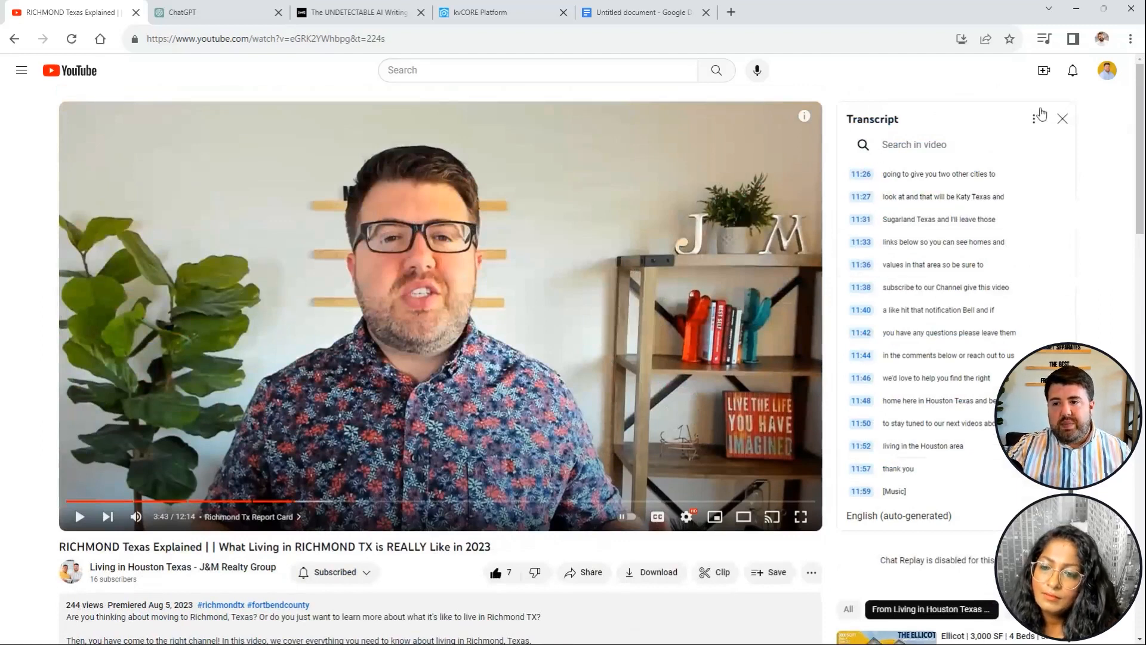
left_click(1034, 119)
left_click(1046, 150)
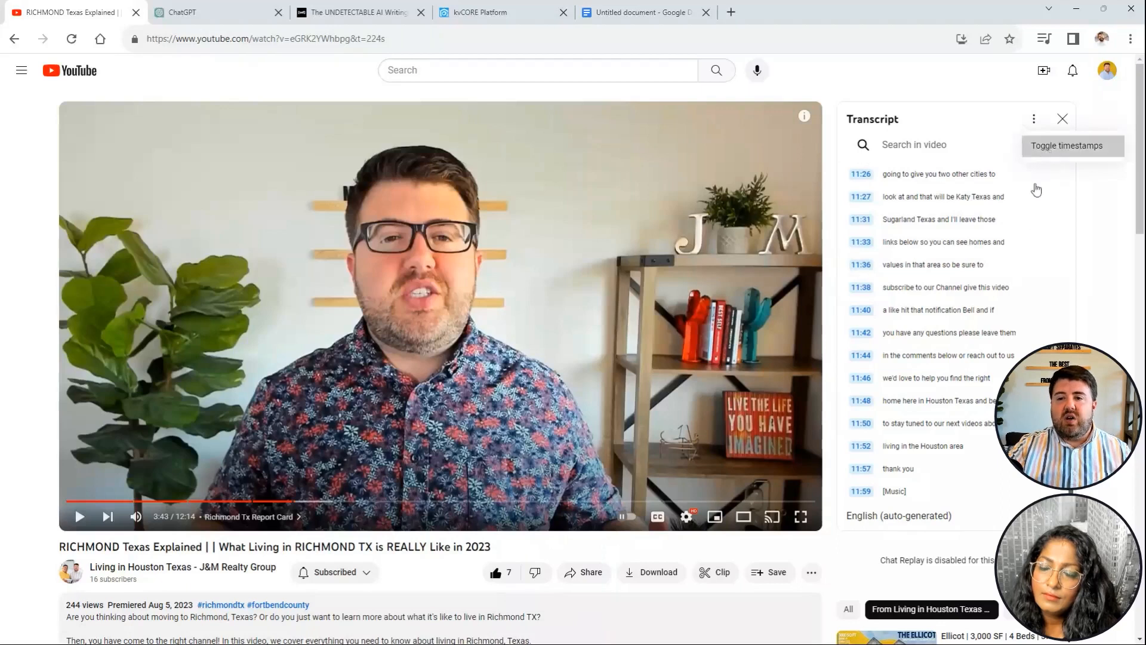
Select the whole transcript text from the start of the Intro through "thank you" and bring up its copy options.
scroll(929, 225, "up", 10)
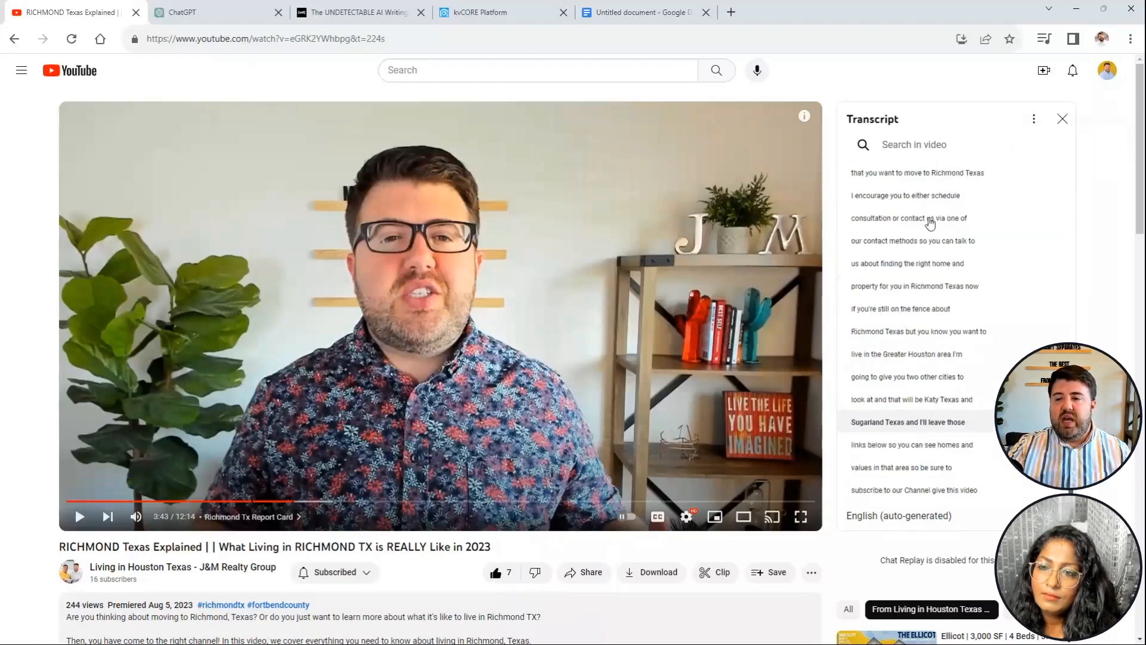
left_click_drag(1069, 263, 1069, 133)
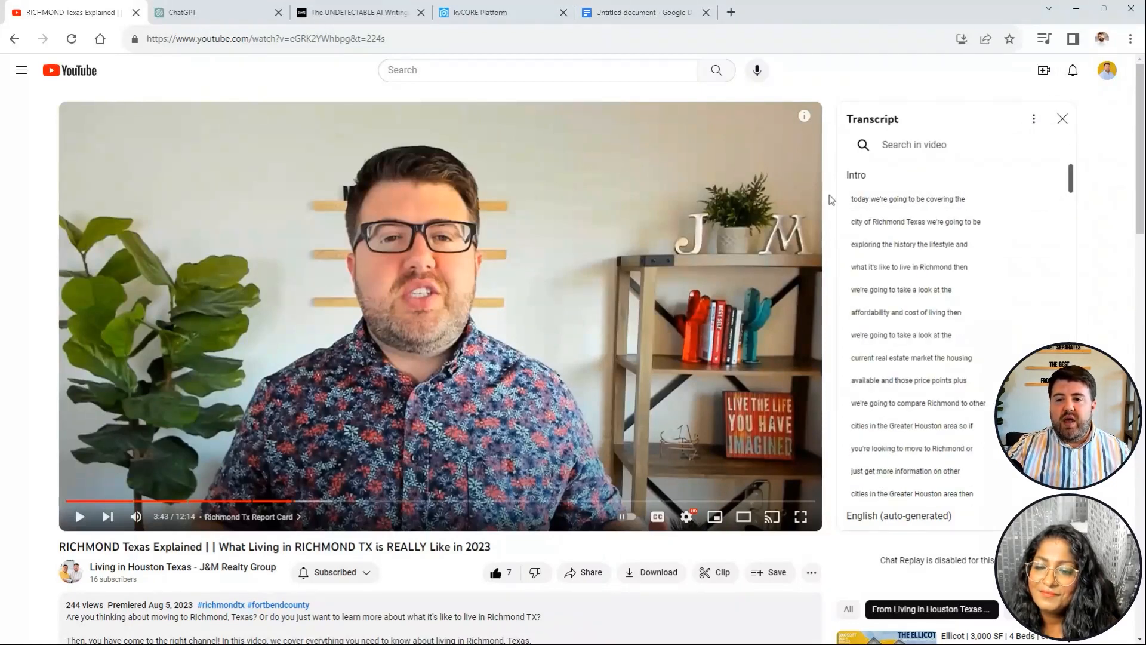
left_click_drag(844, 199, 903, 467)
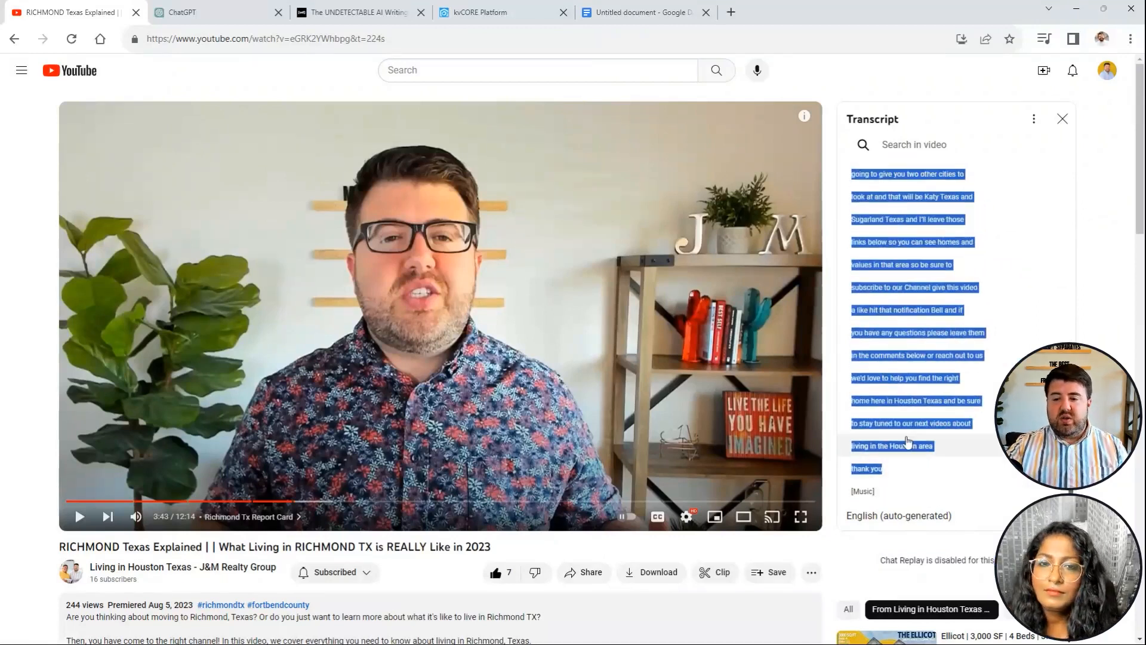
right_click(903, 446)
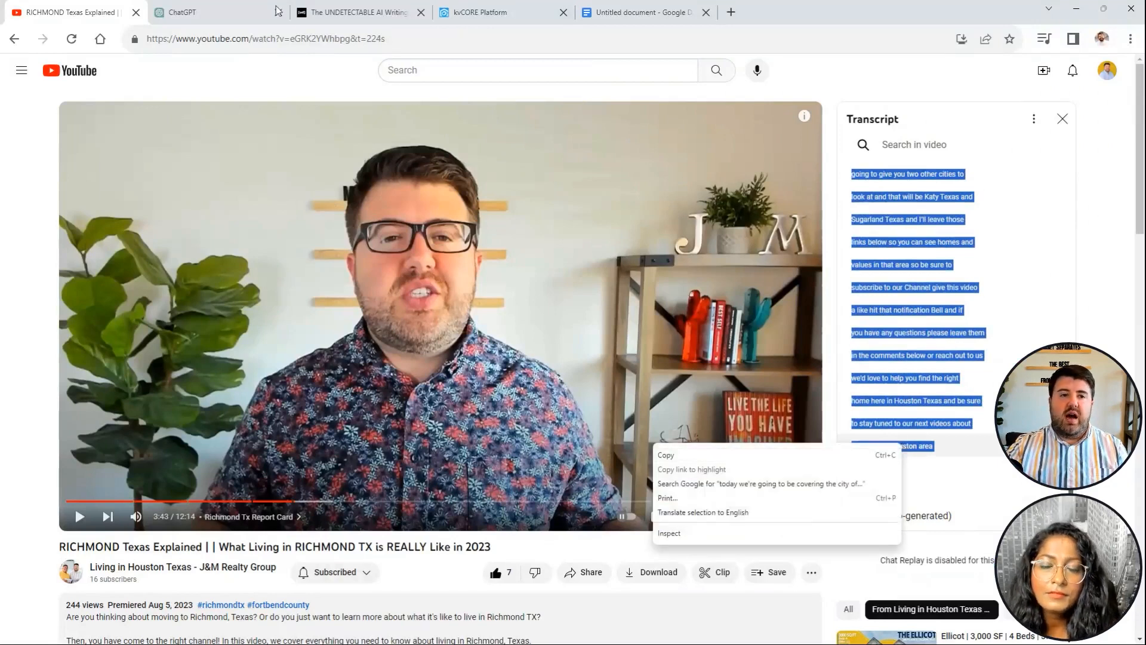
Switch to the ChatGPT conversation and review the blog article prompt with the pasted video transcript.
left_click(213, 12)
left_click(216, 23)
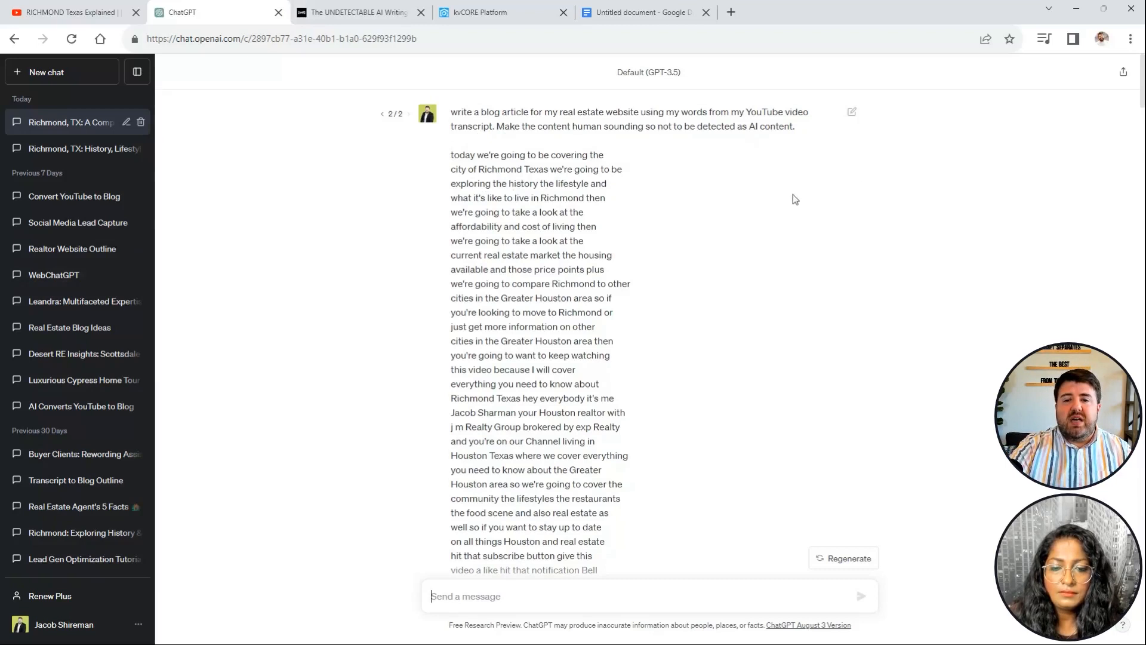
scroll(481, 154, "down", 1)
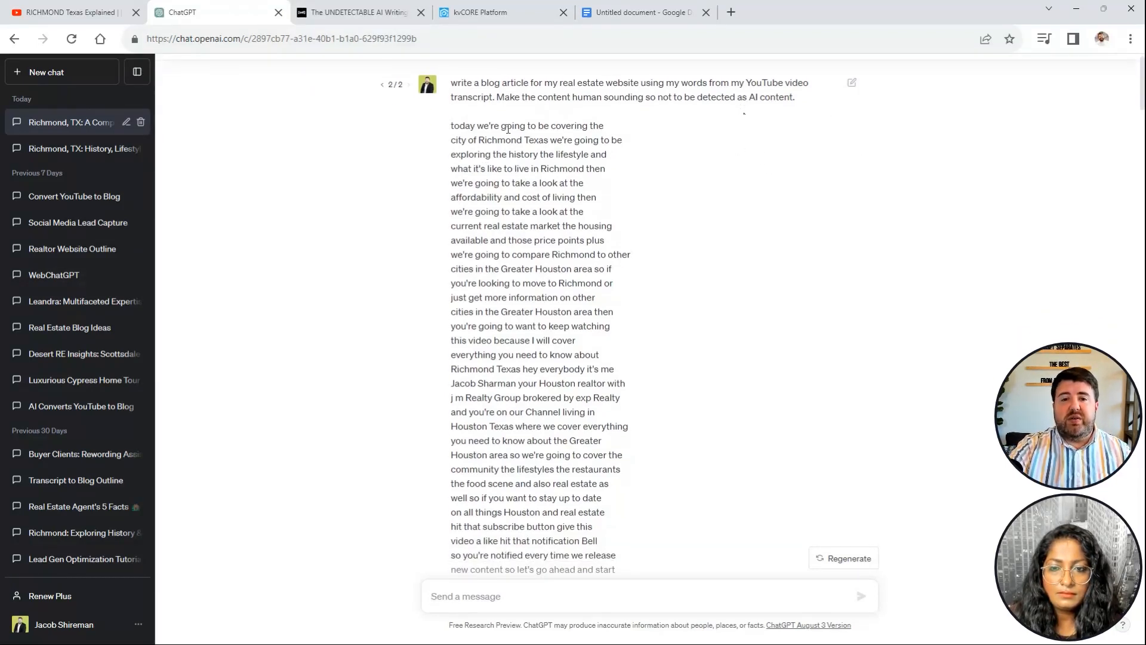
scroll(489, 255, "down", 2)
scroll(489, 255, "down", 20)
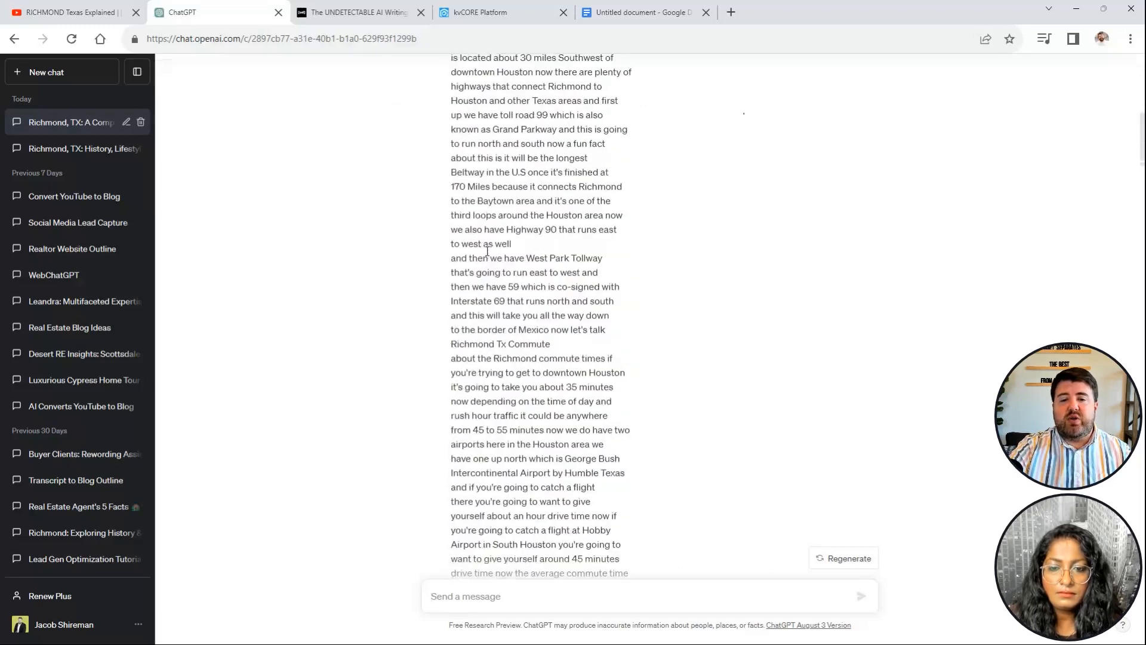
scroll(487, 249, "down", 20)
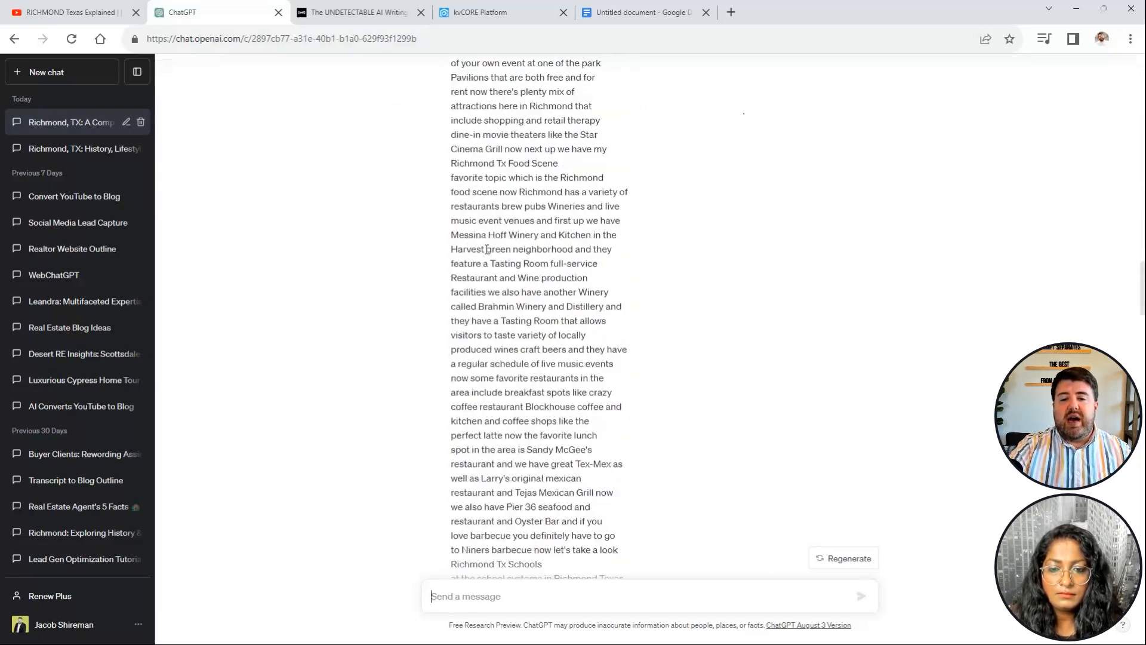
scroll(487, 247, "down", 20)
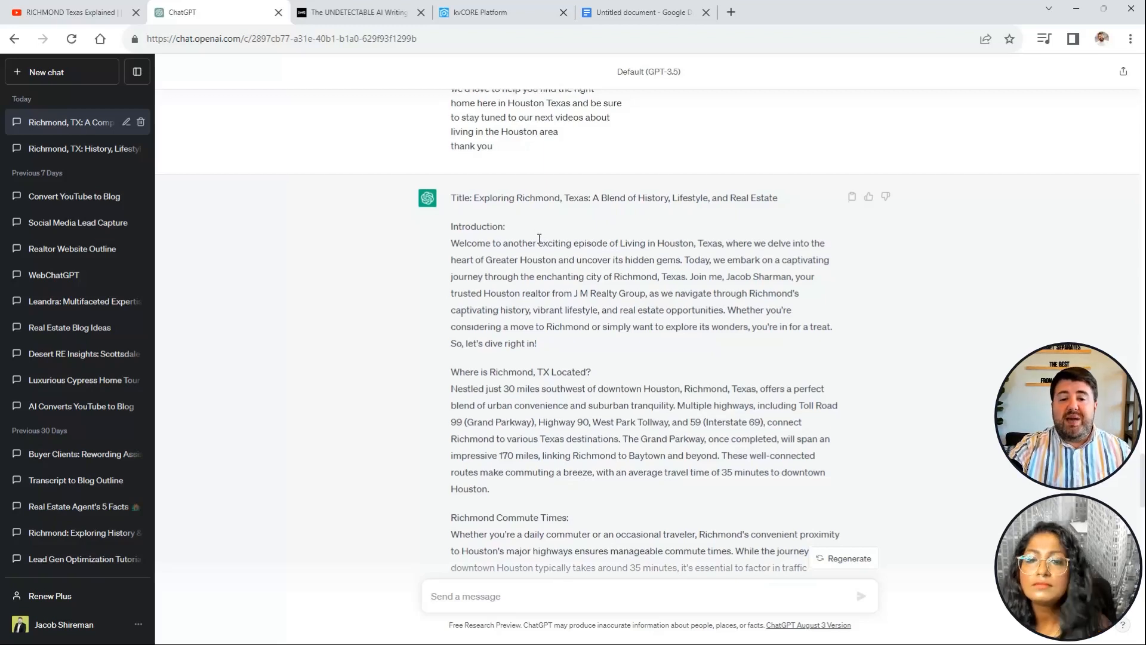
Read through the generated Richmond, Texas blog article from the introduction to the conclusion.
scroll(540, 238, "down", 1)
scroll(539, 238, "down", 2)
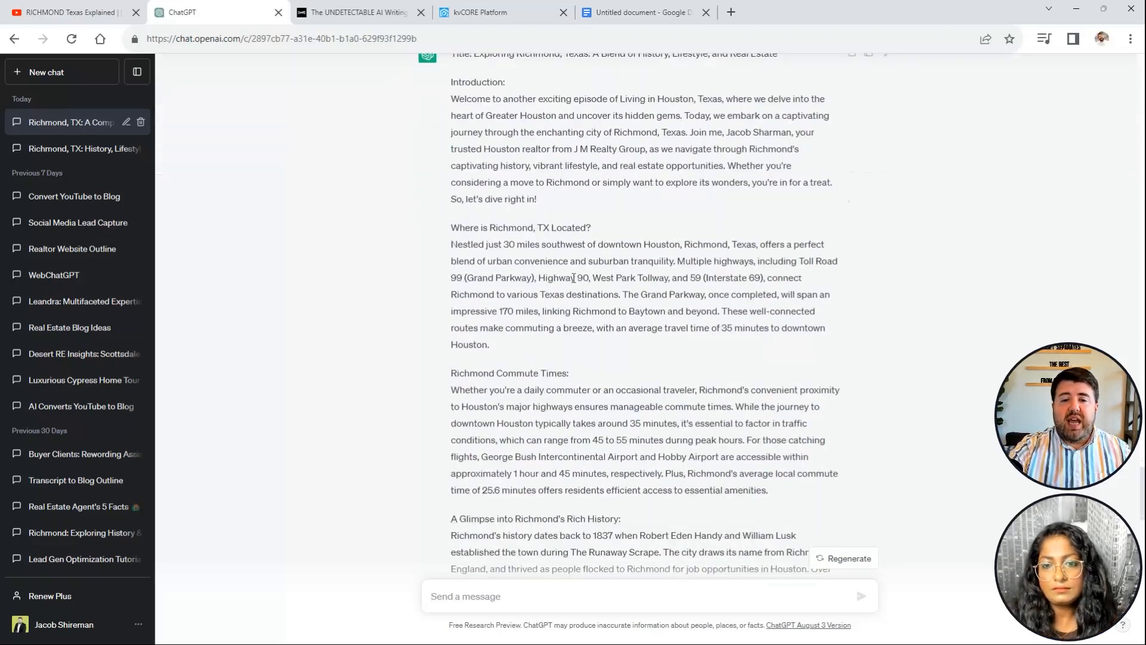
scroll(574, 278, "down", 7)
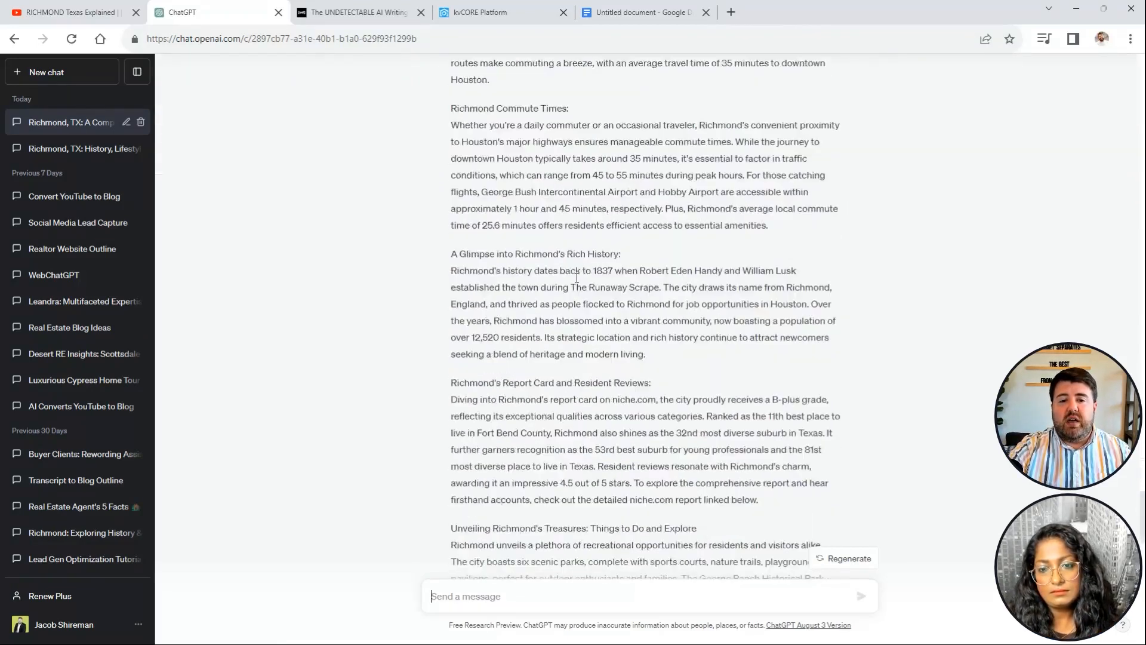
scroll(577, 283, "down", 2)
scroll(564, 158, "up", 3)
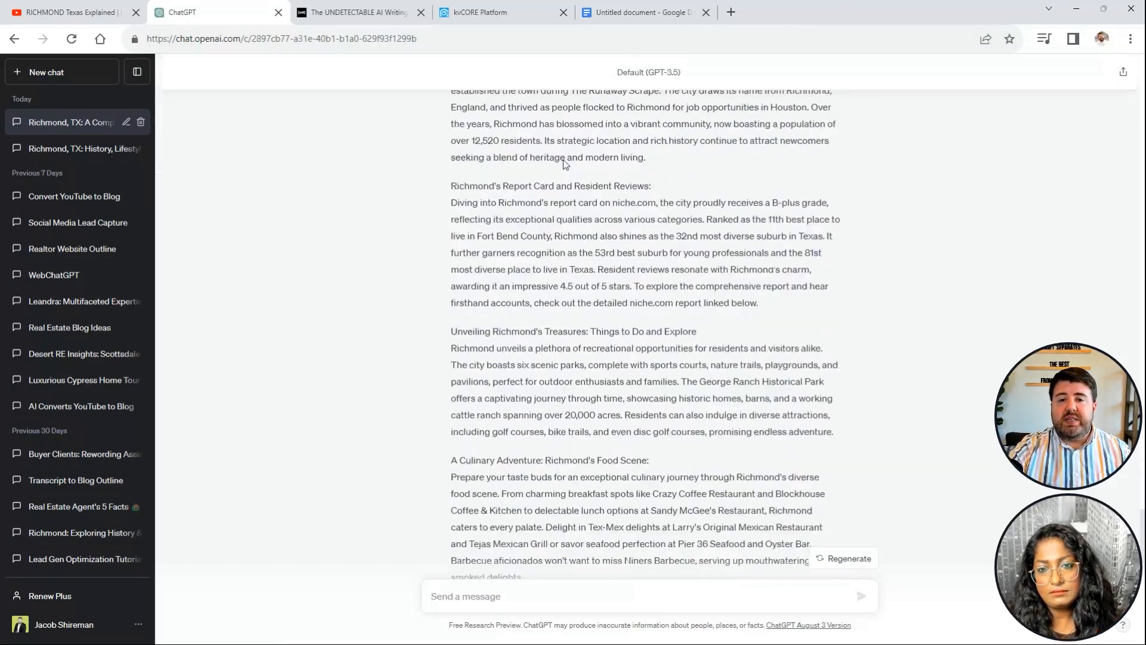
scroll(565, 167, "up", 2)
scroll(490, 215, "up", 2)
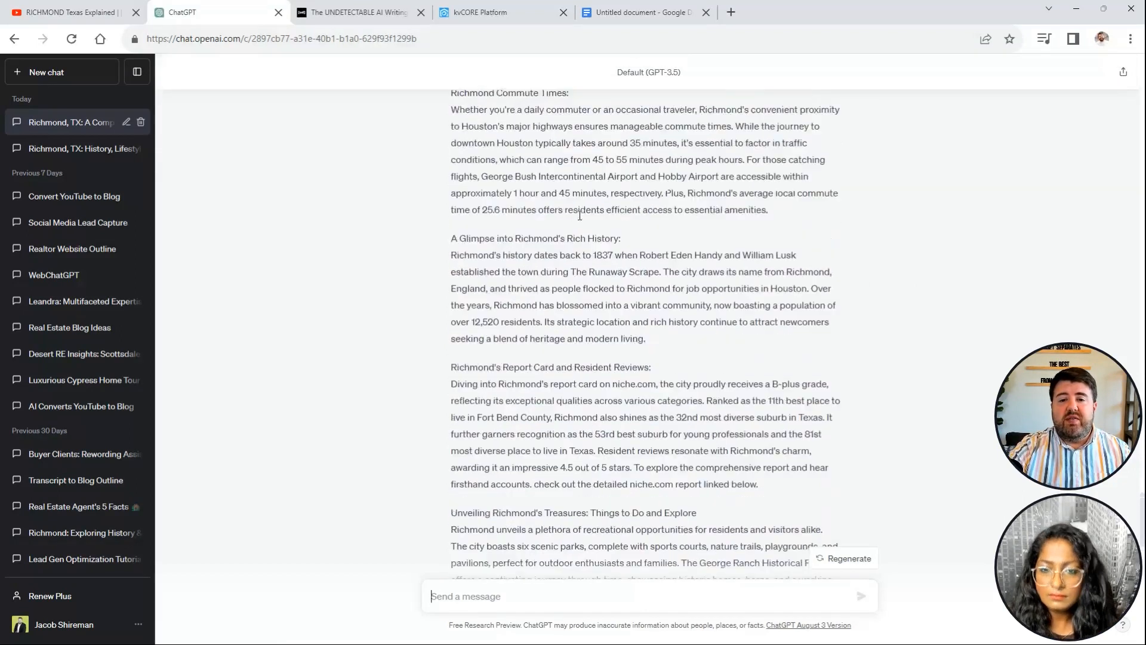
scroll(527, 270, "down", 4)
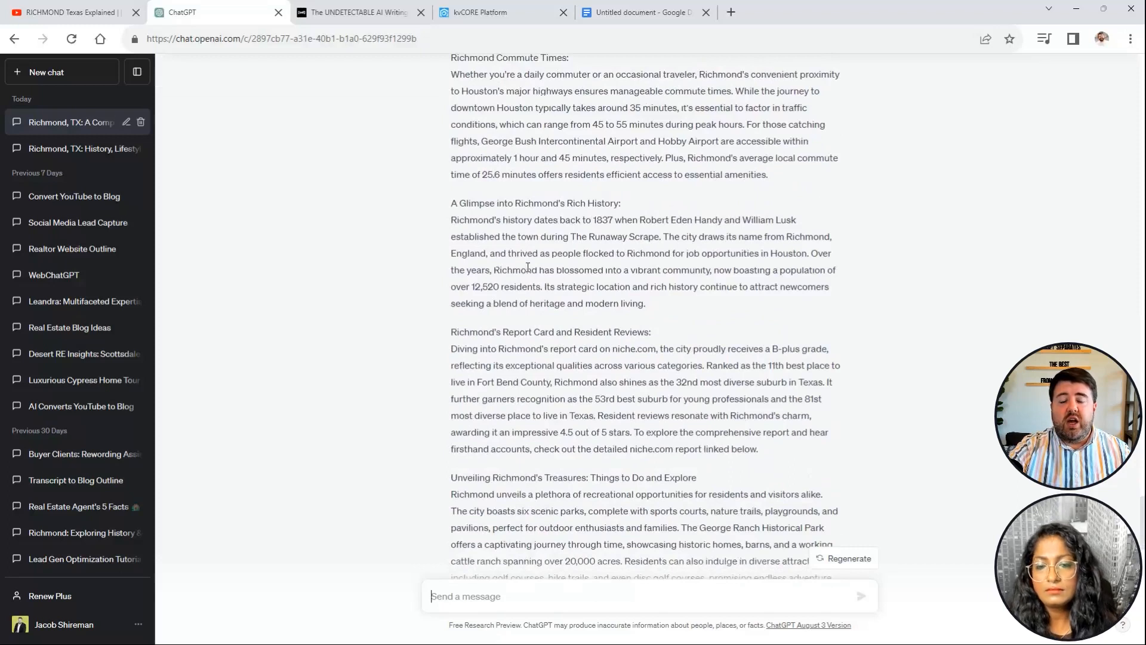
scroll(528, 268, "down", 4)
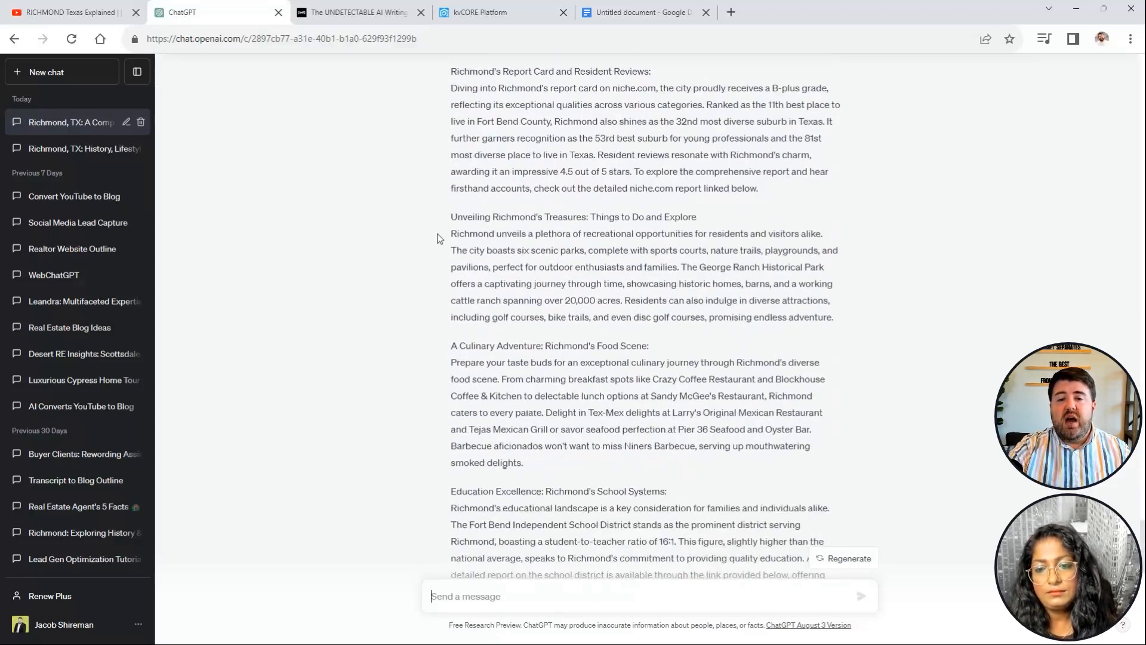
scroll(632, 259, "down", 2)
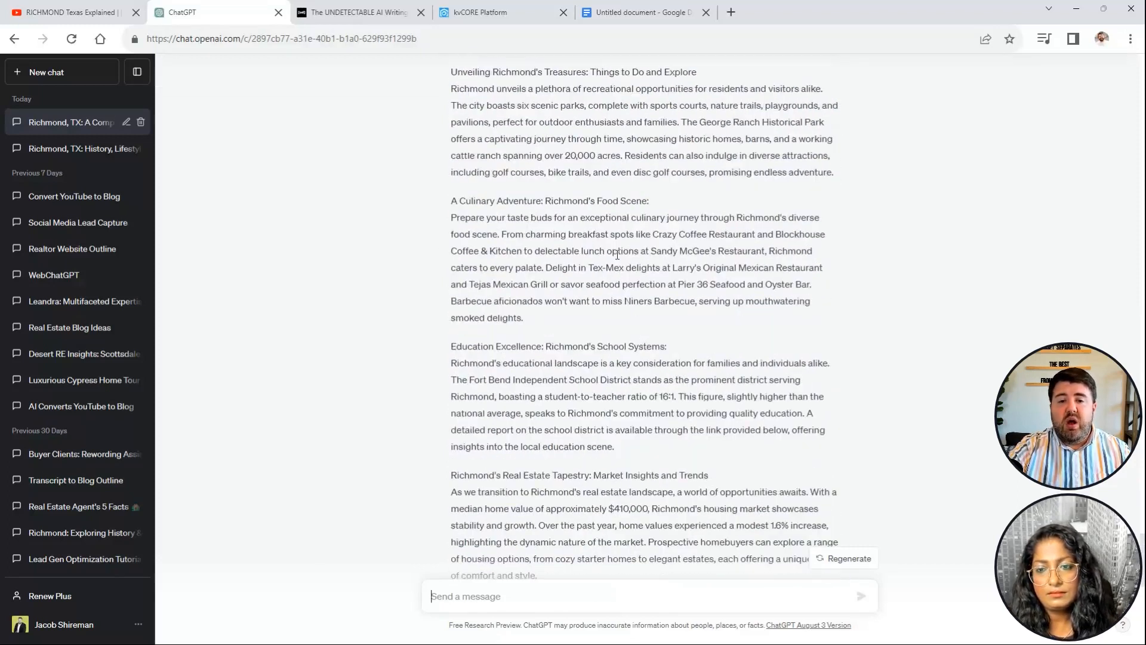
scroll(615, 252, "down", 8)
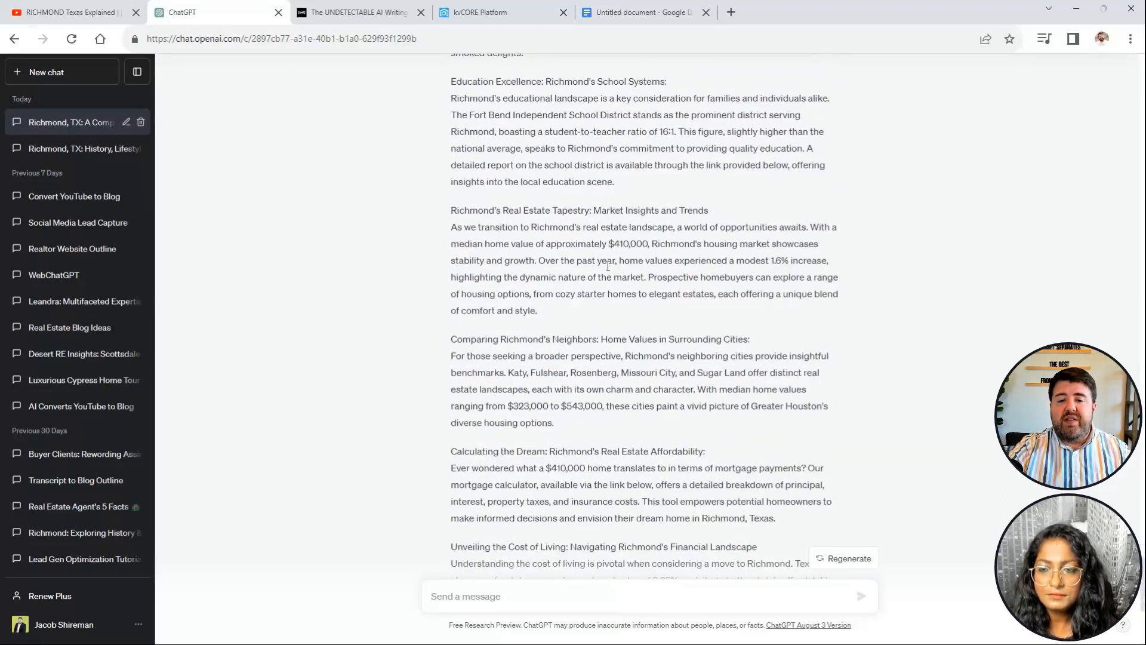
scroll(607, 272, "down", 4)
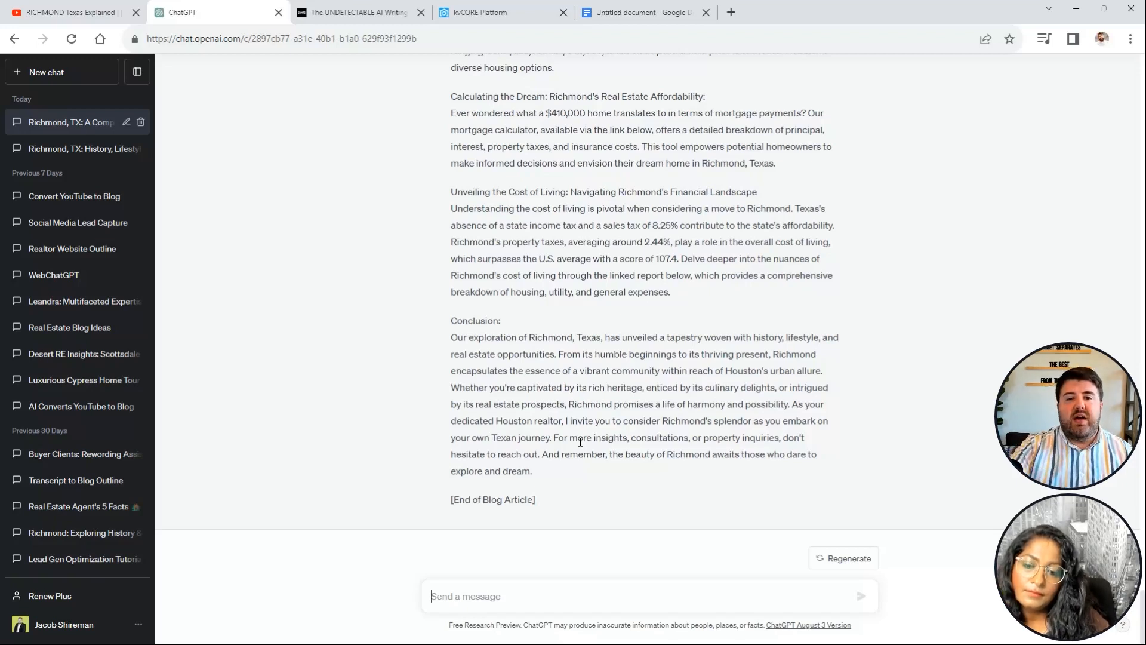
Compare the original prompt and pasted transcript with the article's commute, history and report card sections.
scroll(653, 399, "up", 7)
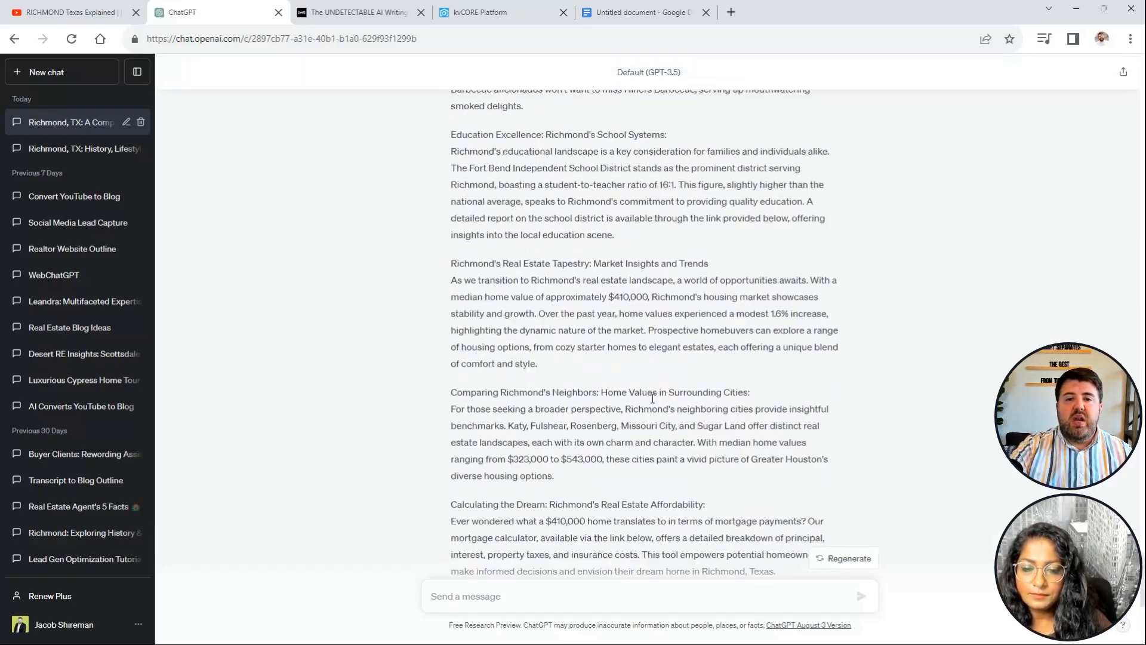
scroll(652, 399, "up", 15)
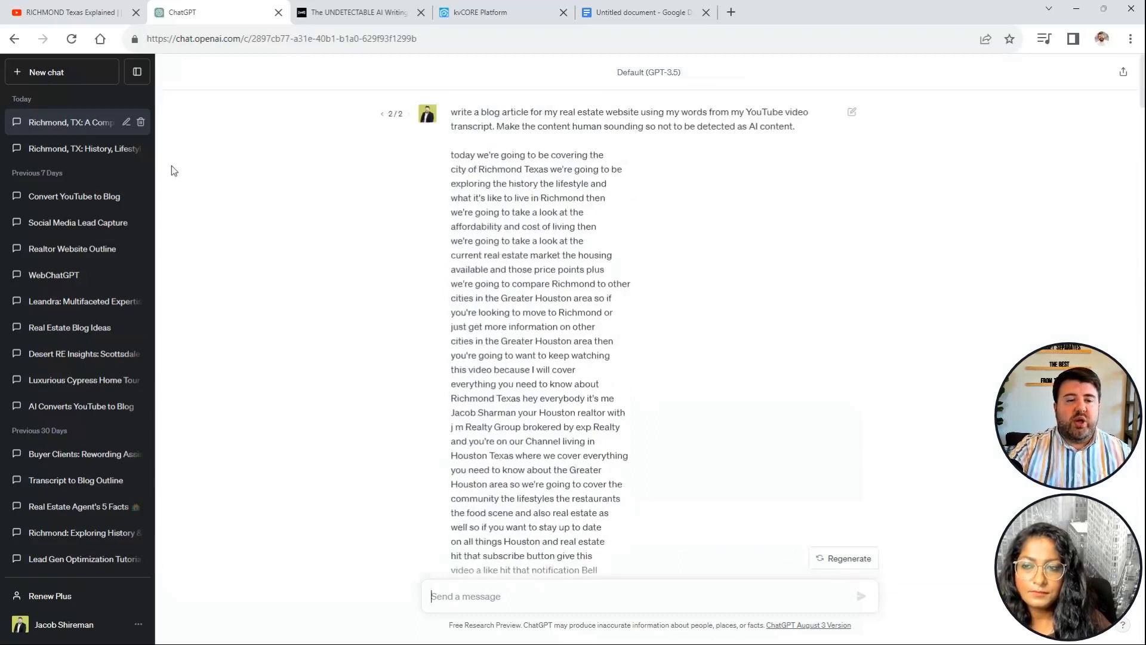
scroll(460, 195, "down", 6)
scroll(460, 196, "down", 20)
scroll(461, 202, "down", 20)
scroll(654, 206, "down", 15)
scroll(654, 206, "down", 15)
scroll(656, 208, "up", 1)
scroll(656, 208, "up", 20)
scroll(668, 214, "down", 15)
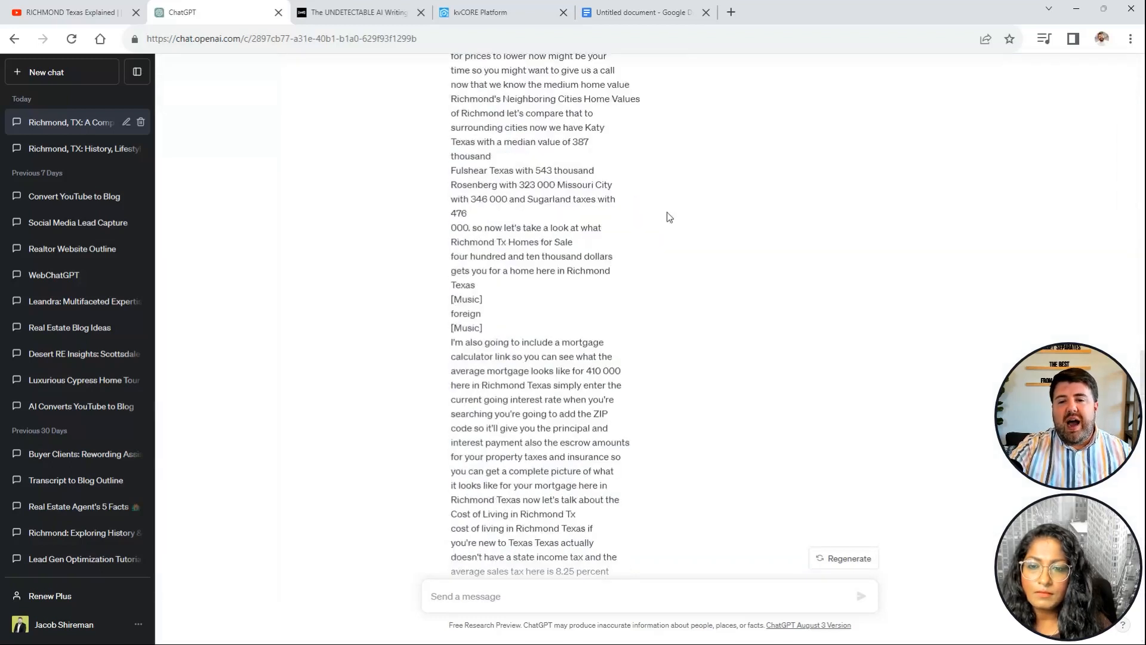
scroll(668, 213, "down", 10)
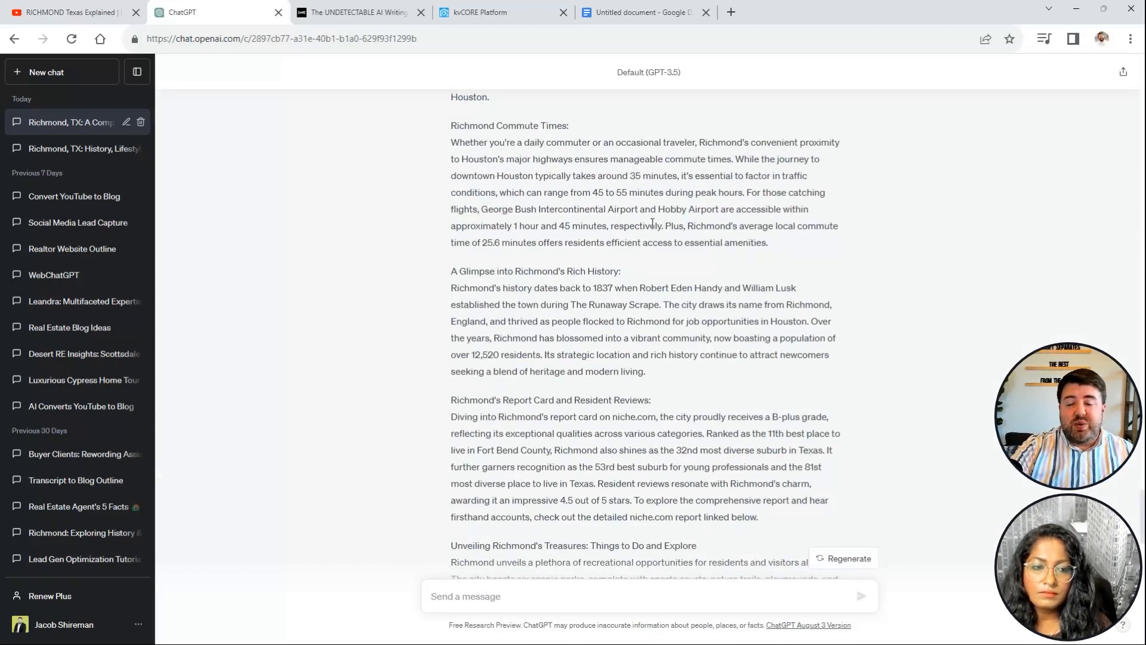
scroll(689, 234, "down", 1)
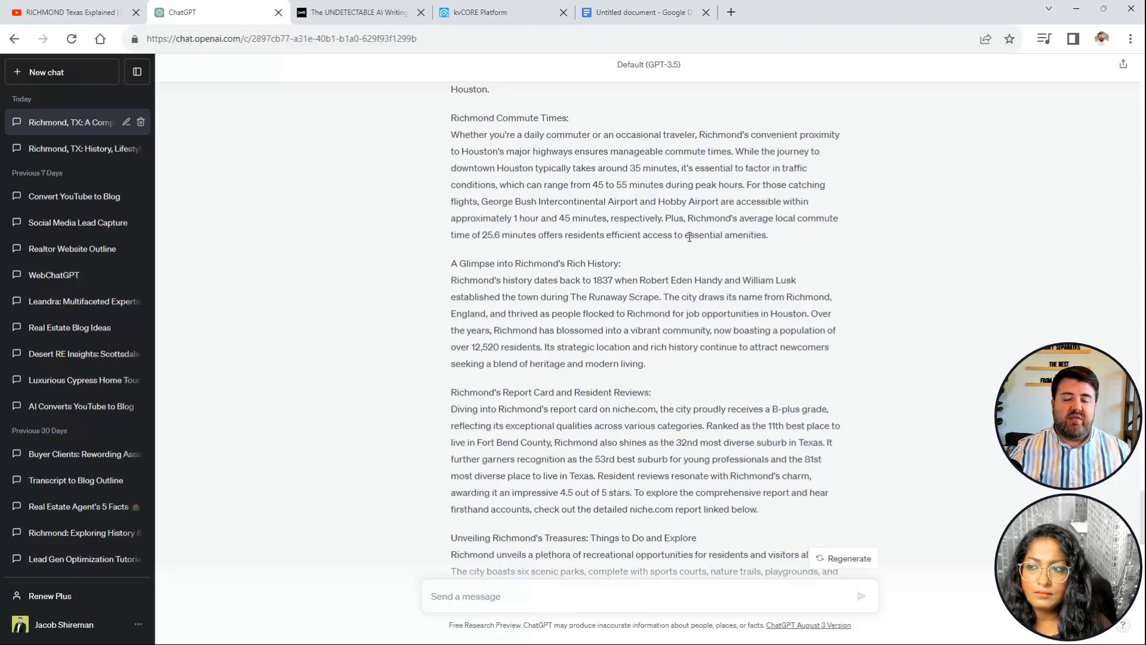
scroll(531, 237, "down", 3)
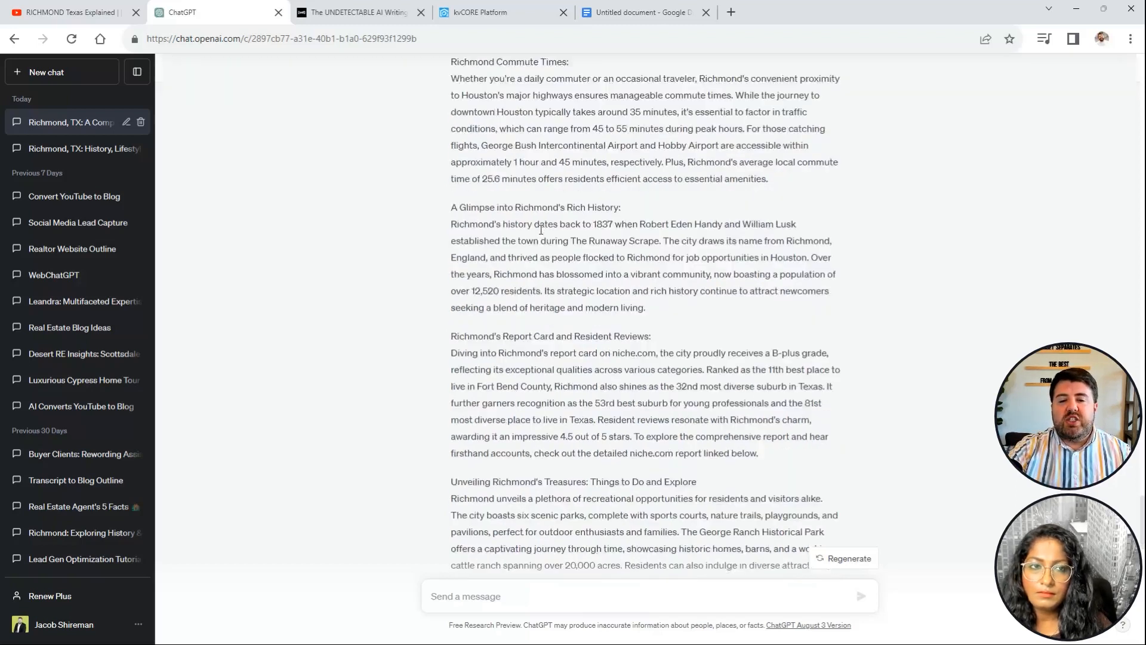
Review the blog article's introduction, location and commute times sections.
scroll(476, 235, "up", 5)
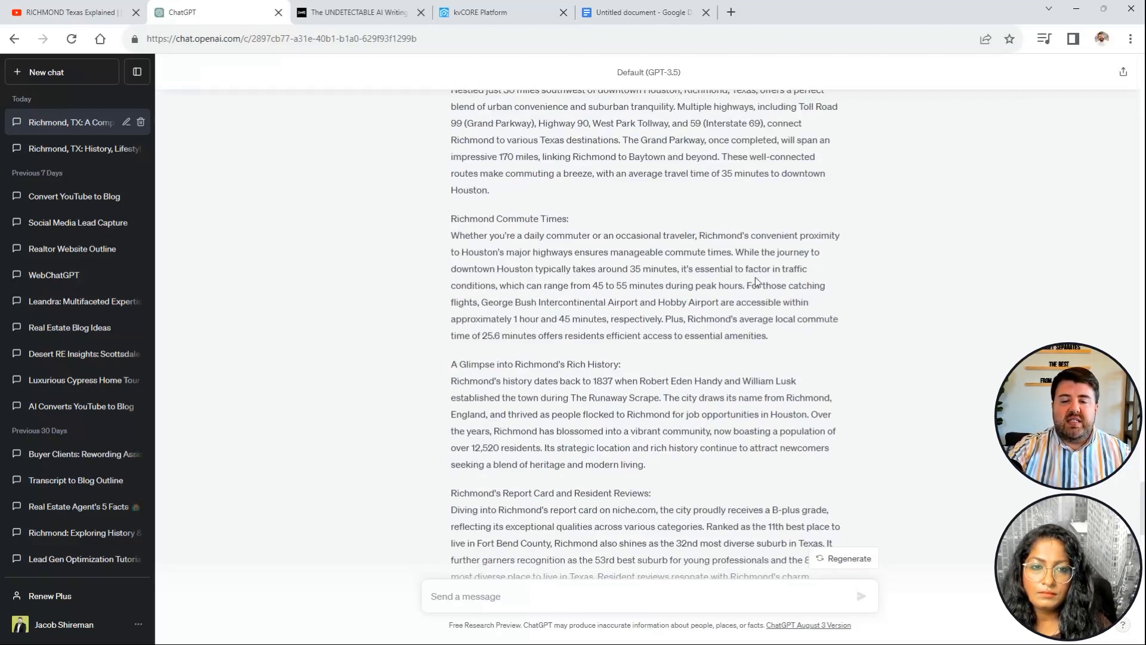
scroll(671, 310, "up", 4)
scroll(669, 310, "up", 3)
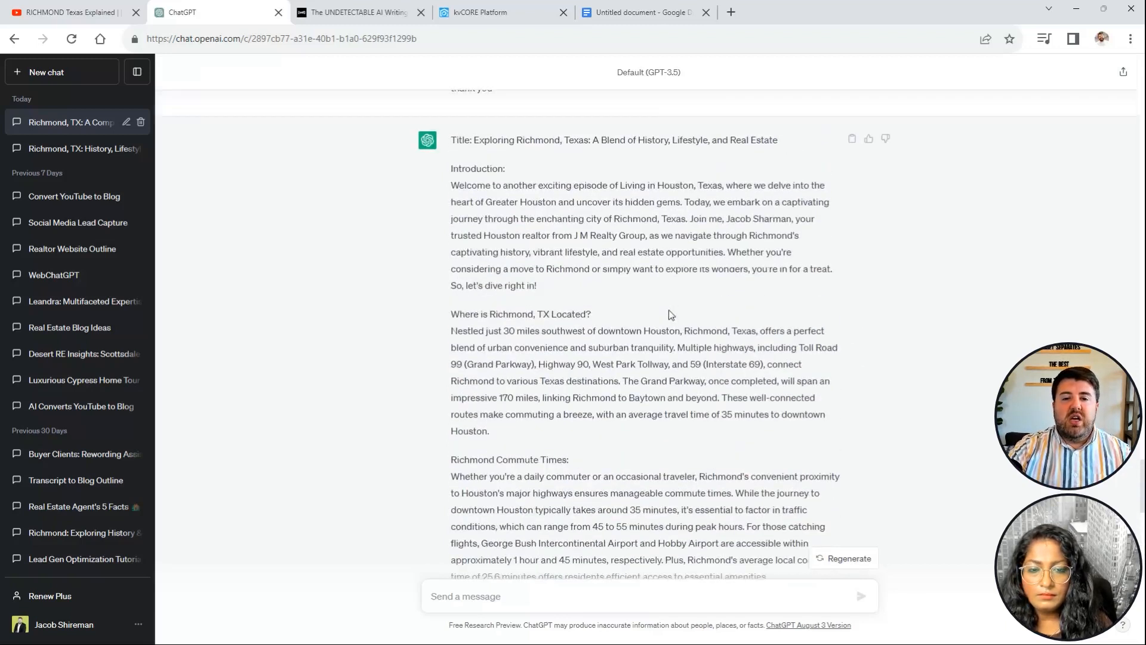
scroll(647, 296, "down", 4)
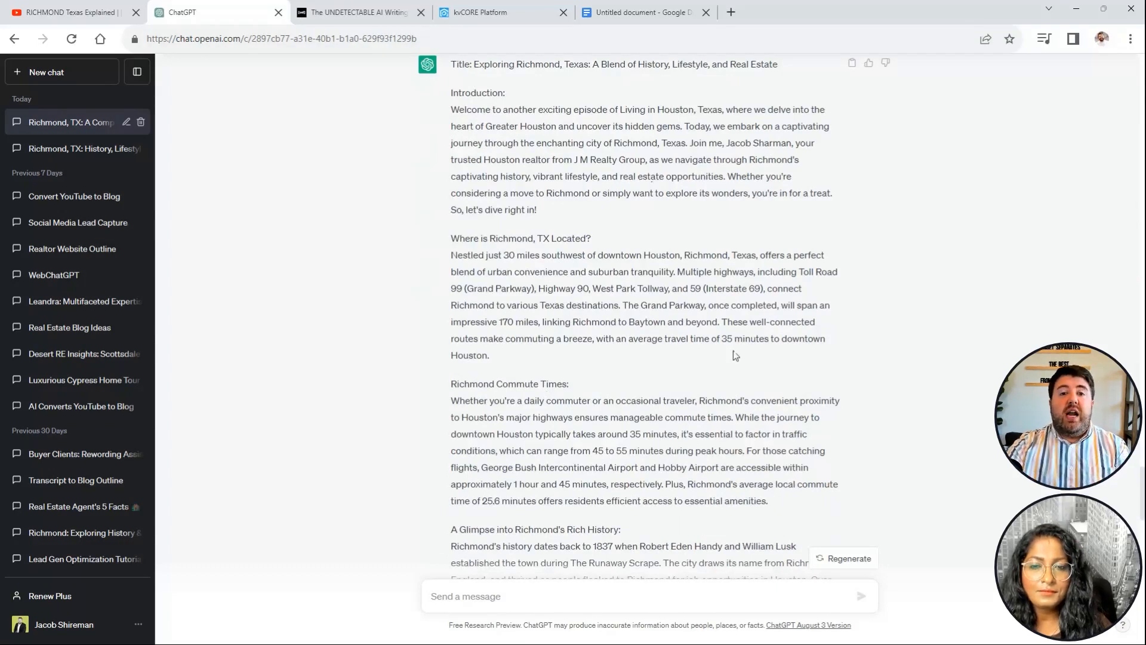
Open the other Richmond, TX conversation about history and lifestyle and reload its page.
left_click(83, 149)
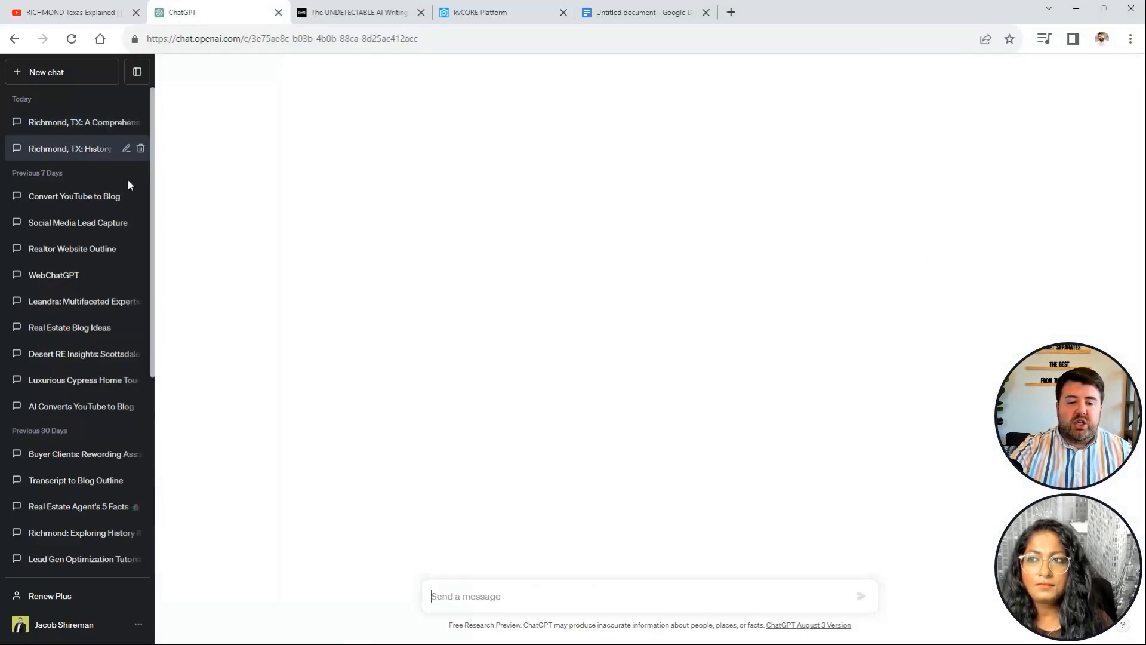
left_click(494, 38)
key("Return")
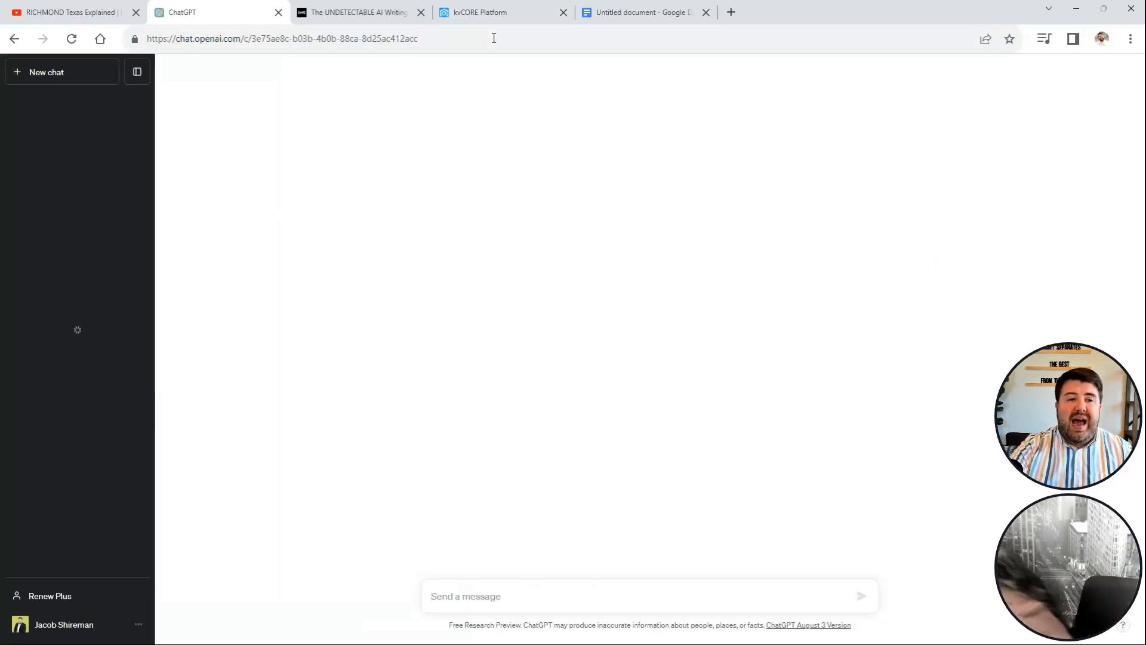
Review the blog outline prompt, the pasted video transcript and the first sections of the generated outline.
scroll(578, 259, "up", 20)
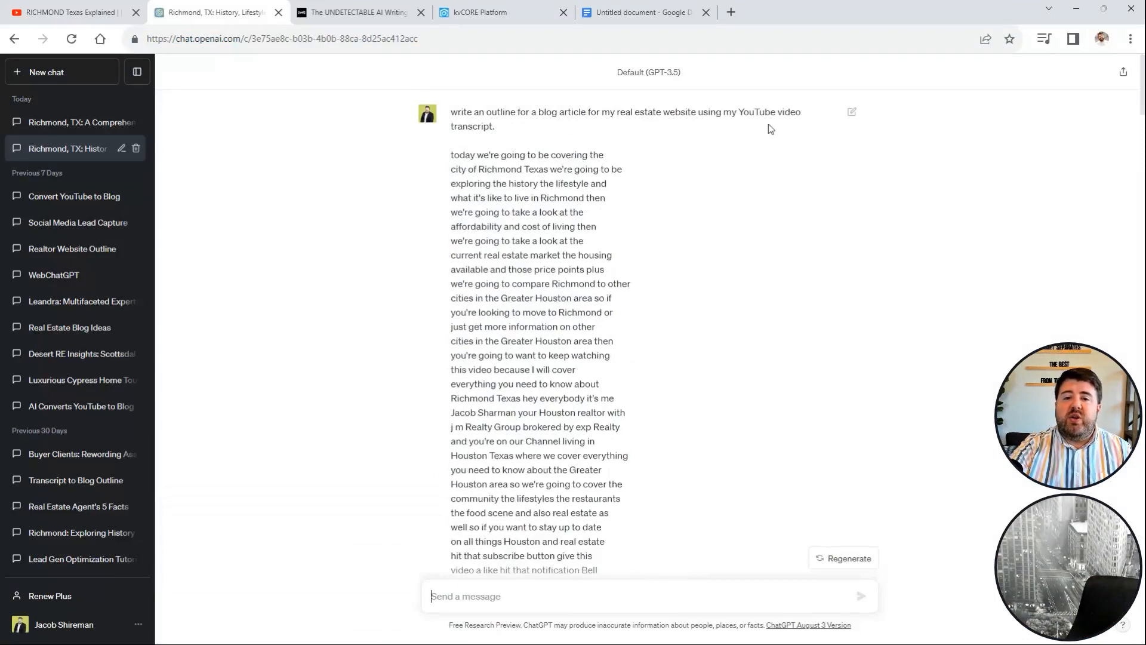
scroll(773, 128, "down", 15)
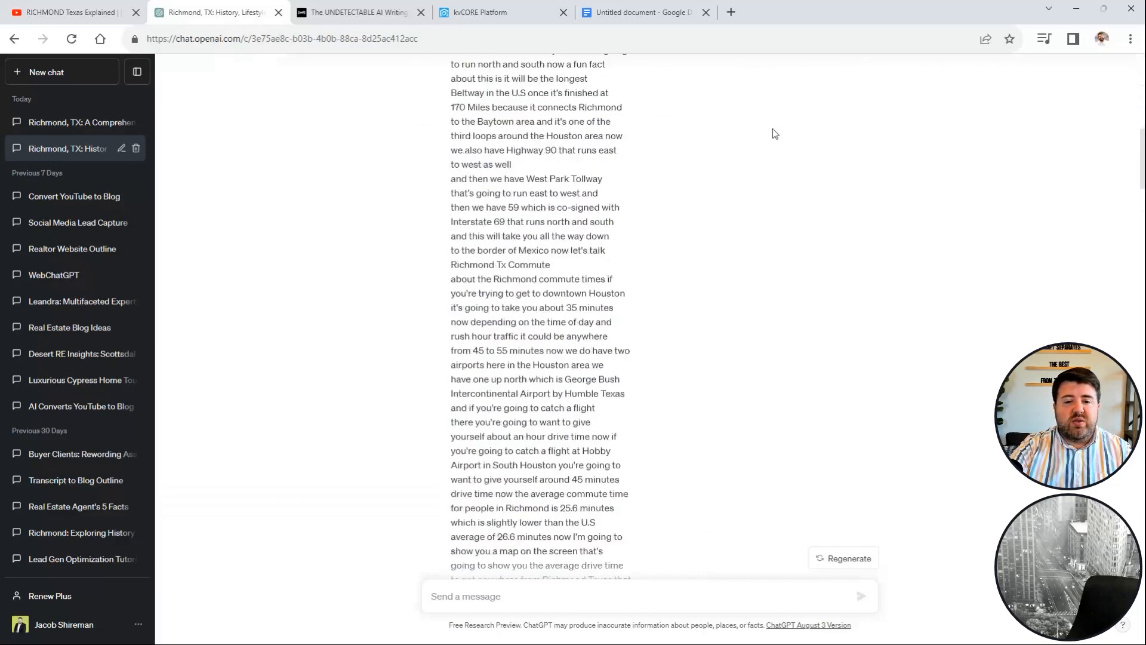
scroll(773, 128, "down", 20)
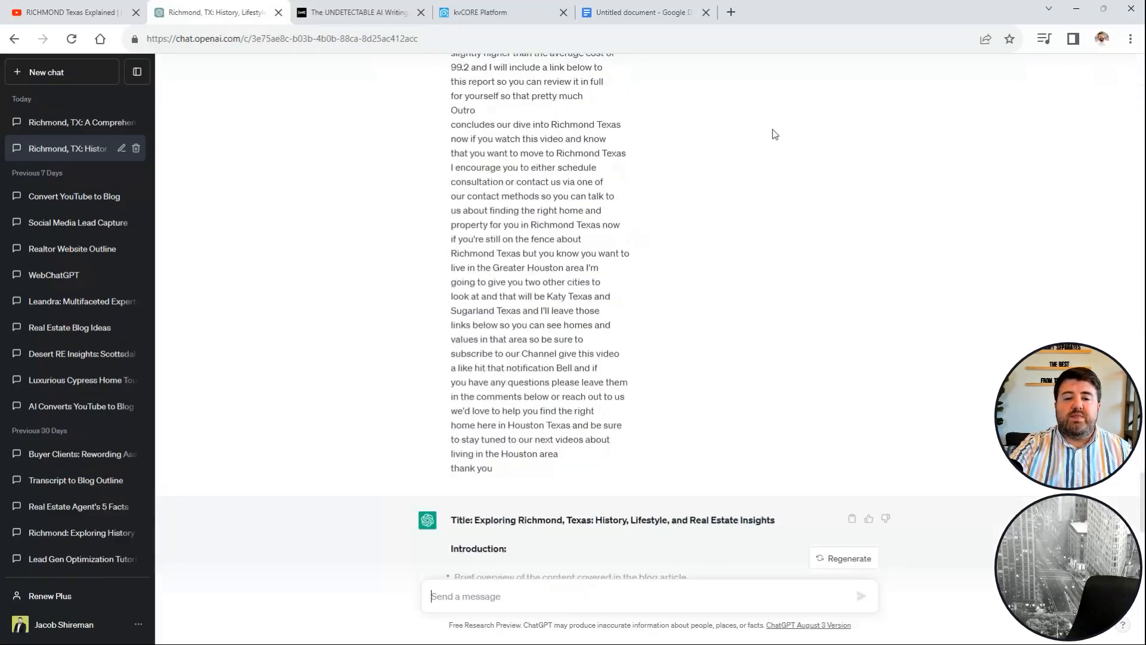
scroll(773, 130, "up", 13)
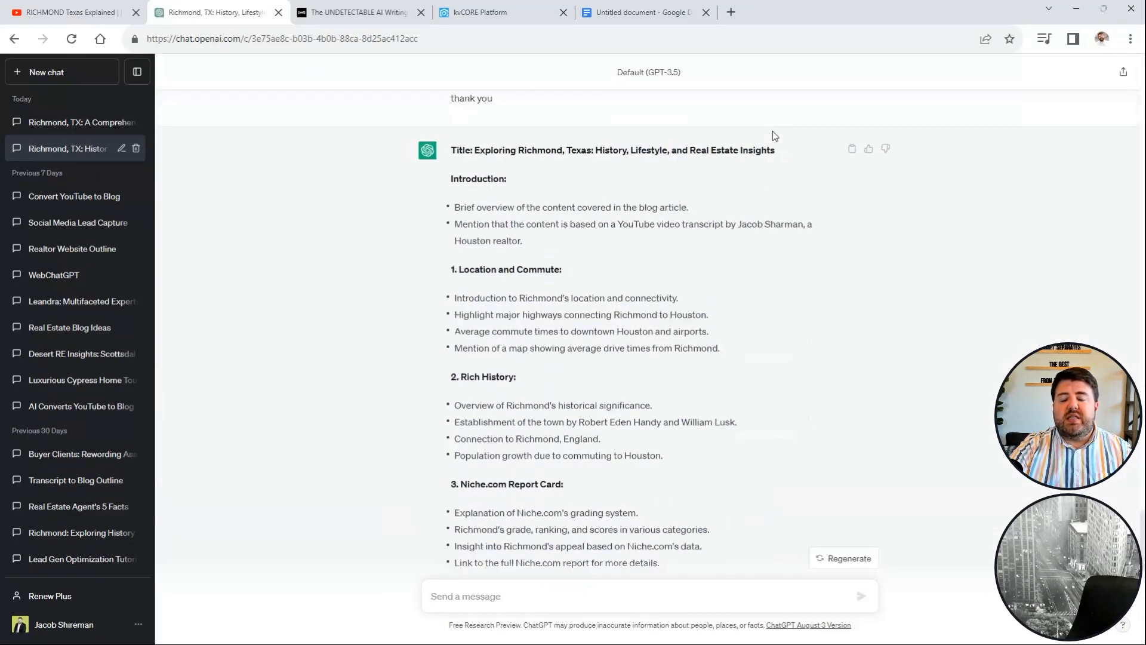
scroll(772, 131, "down", 3)
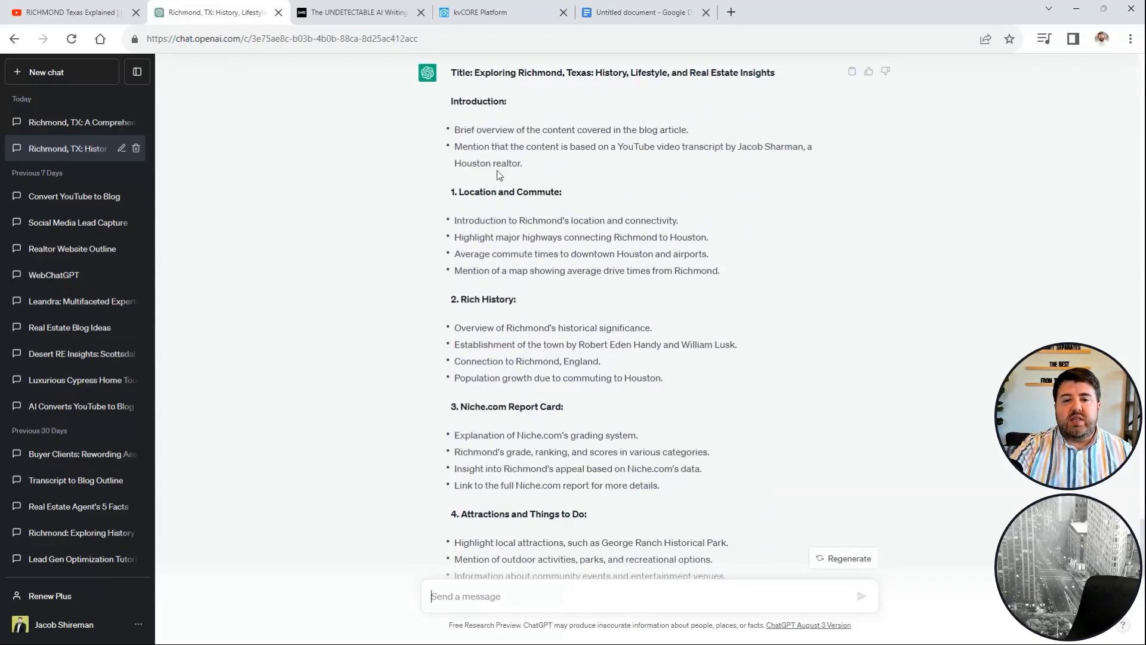
Copy the outline's Introduction section and begin a message with "Please write content for this section using my words from the transcript above.".
left_click_drag(528, 167, 451, 108)
key("ctrl+c")
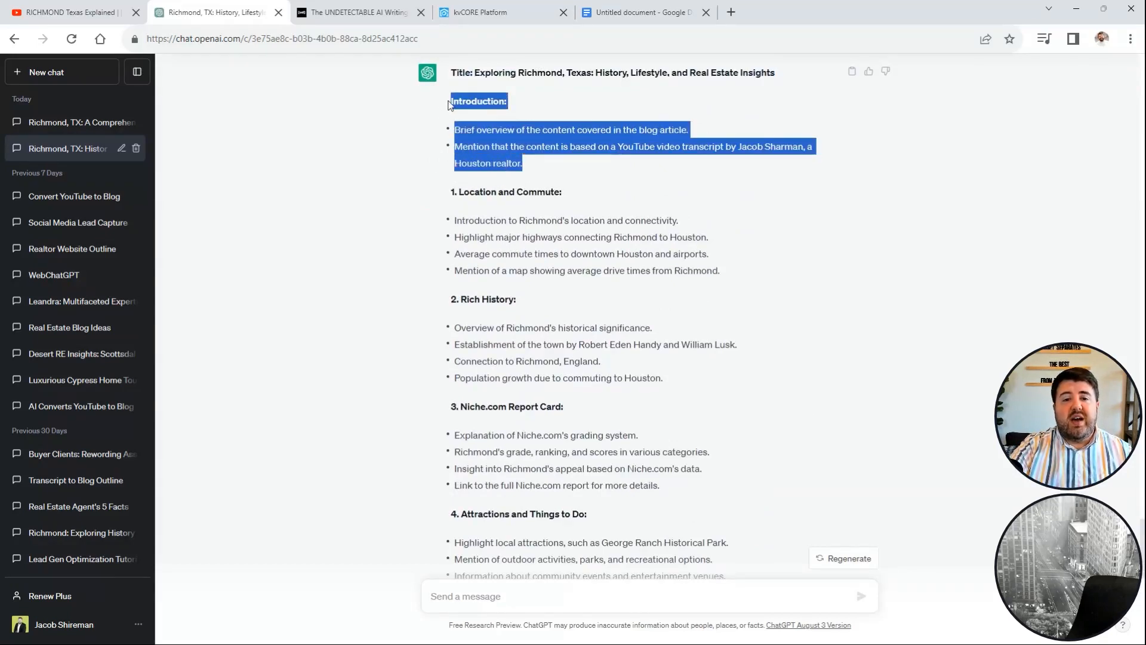
left_click(468, 599)
type("Please")
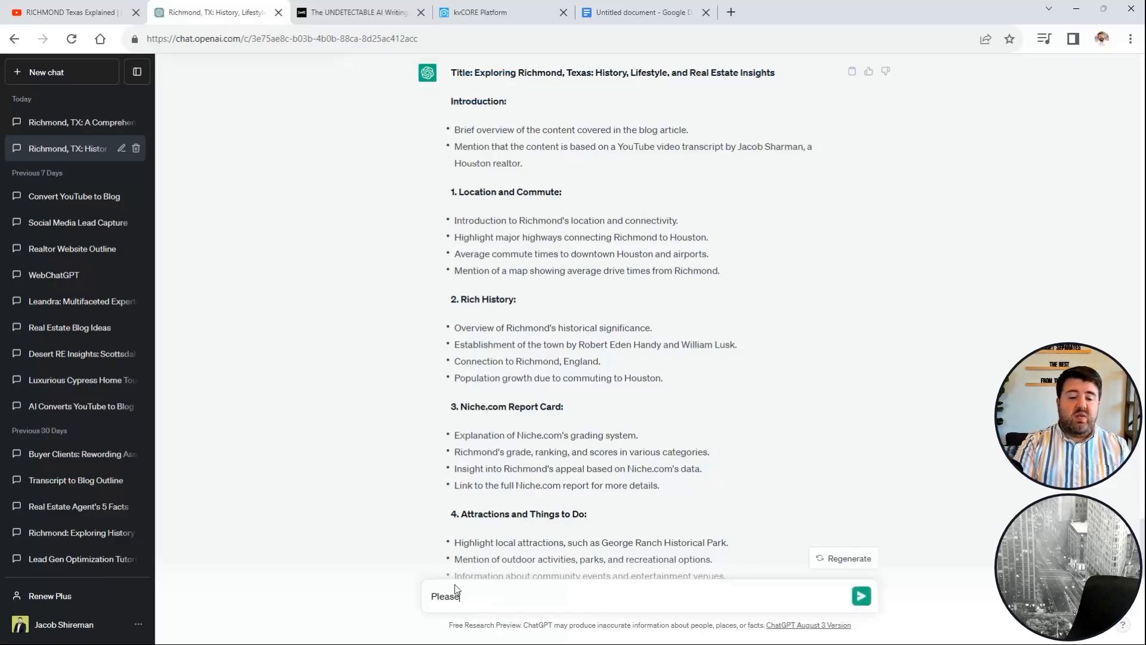
type(" write content for ")
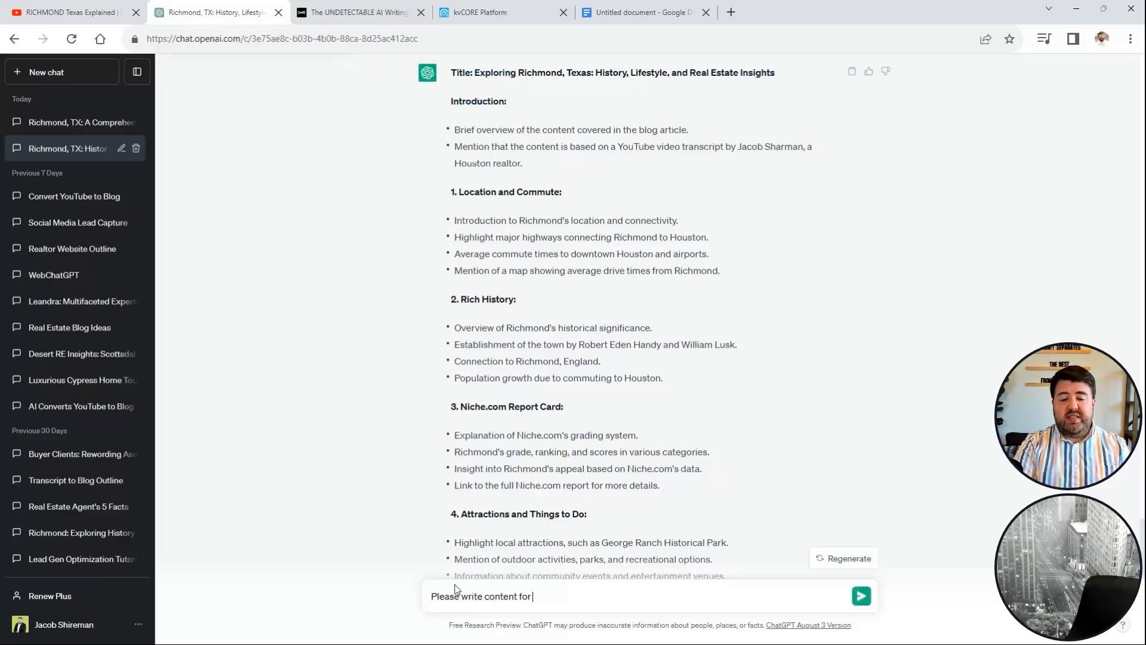
type("this section. U")
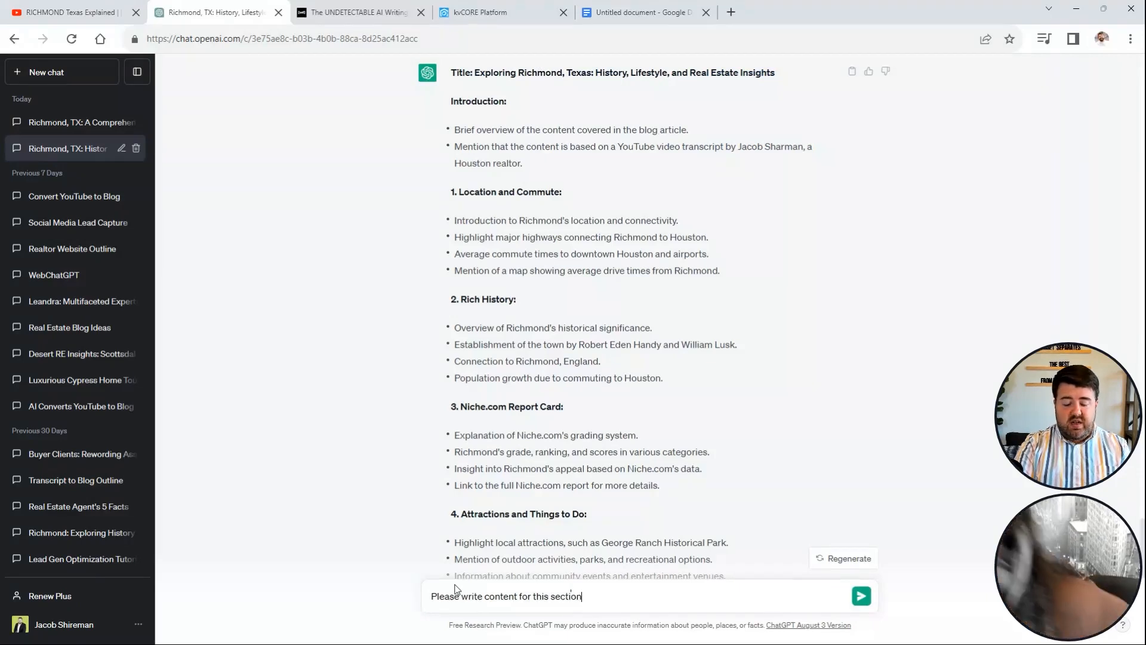
key("BackSpace")
key("BackSpace")
key("BackSpace")
type("usi")
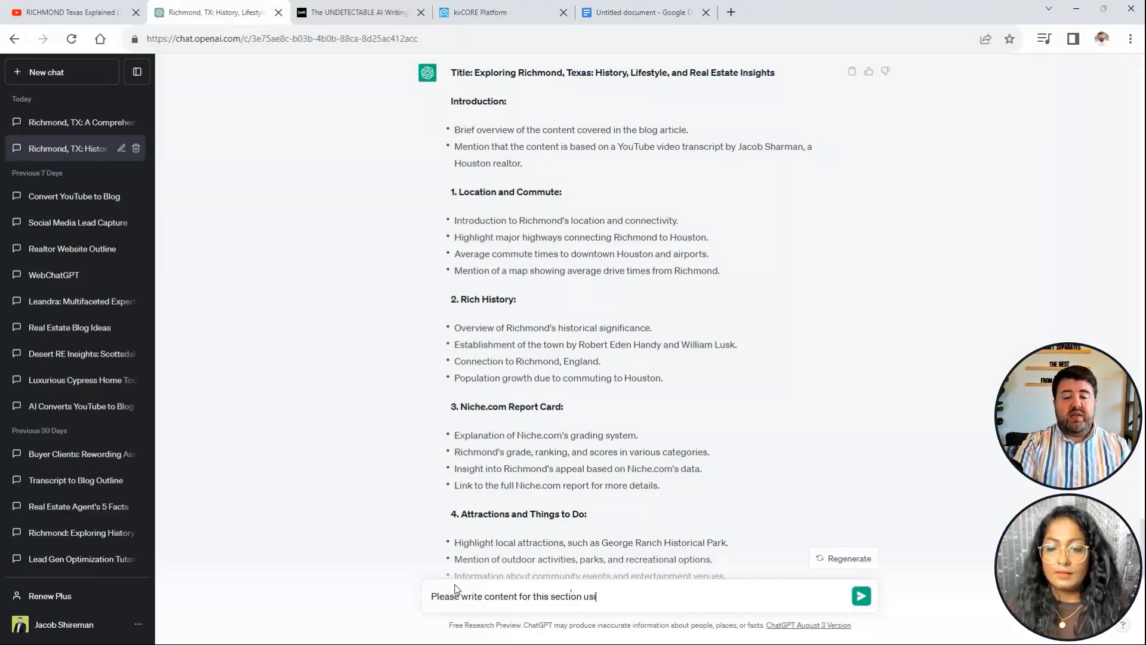
type("ng my words for")
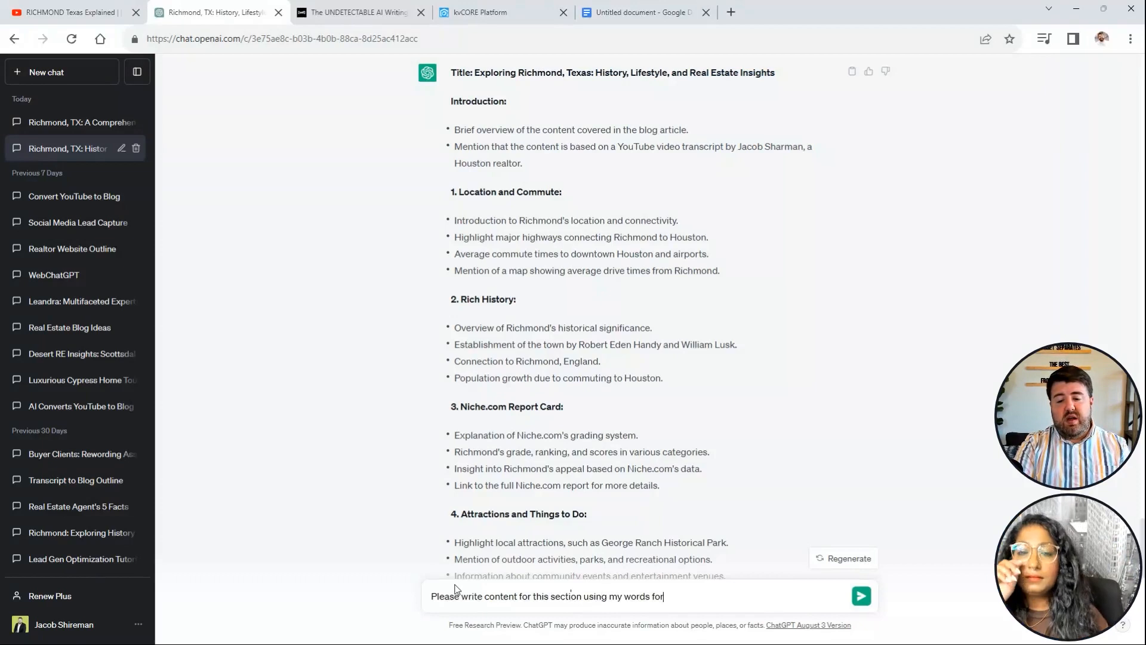
key("BackSpace")
key("BackSpace")
type("rom the transc")
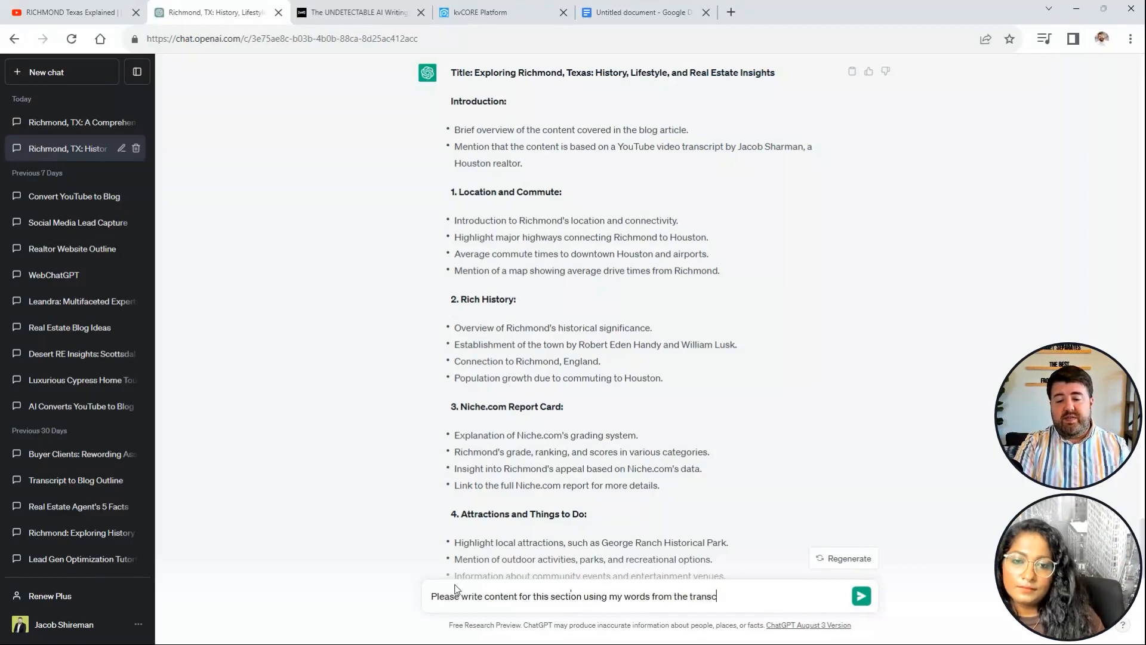
type("ript av")
type("ove. Please")
Add "Please make it human sounding to not be detected as AI content." to the message, followed by a blank line.
type(" make it ")
type("hu")
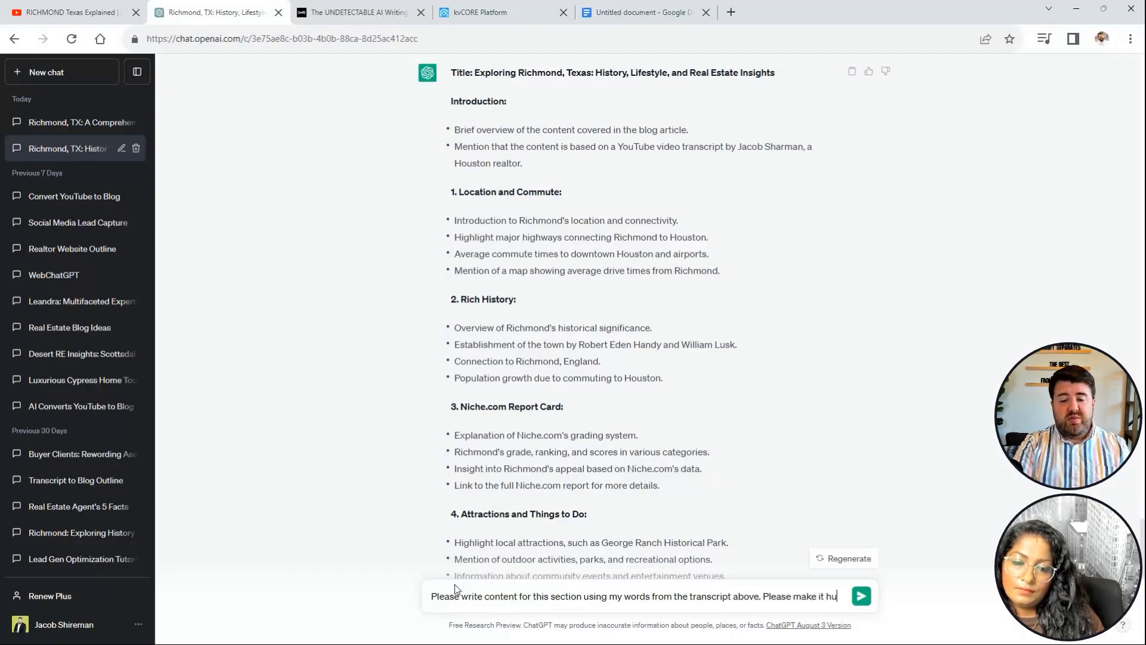
type("man sounding to nm")
key("BackSpace")
type("ot")
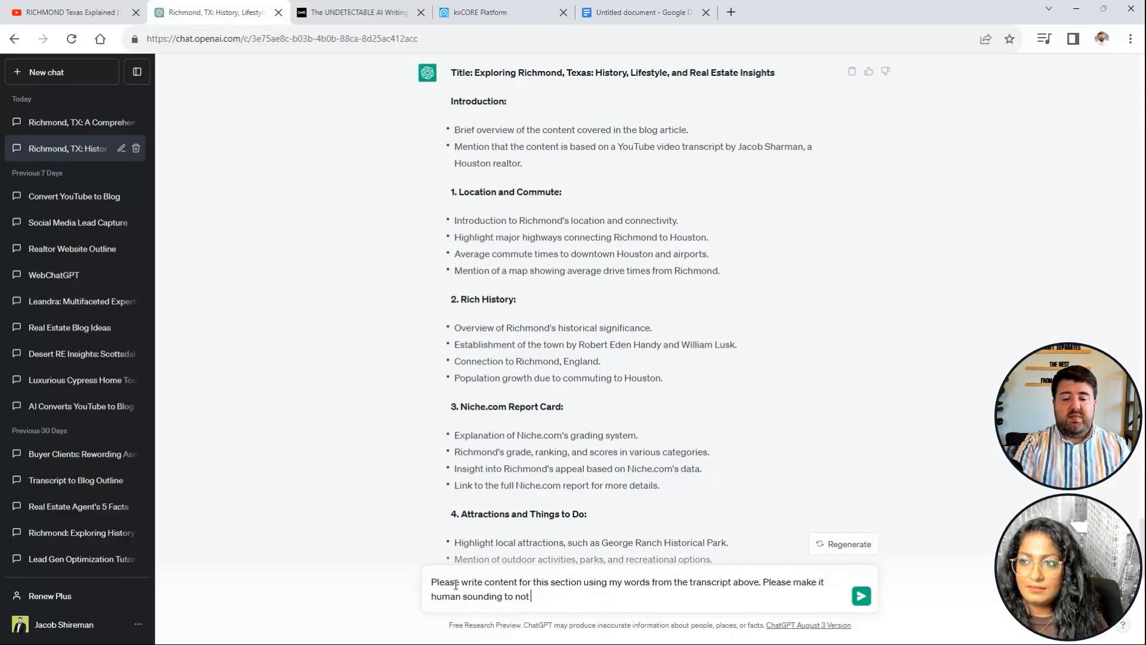
type(" be detected as")
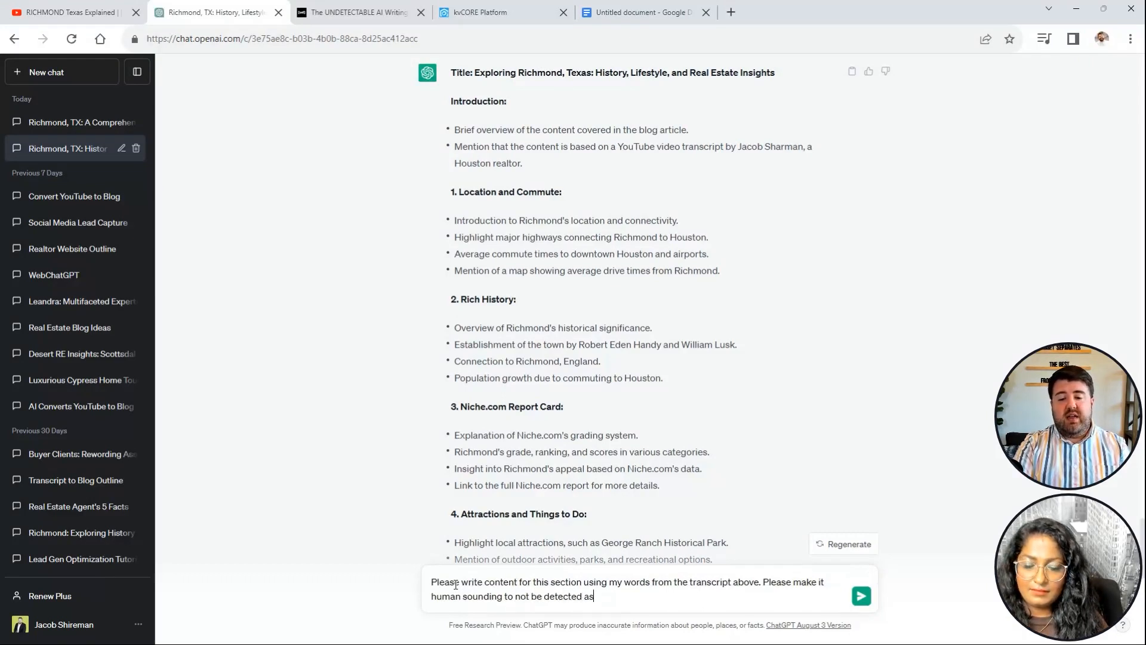
type(" AI content.")
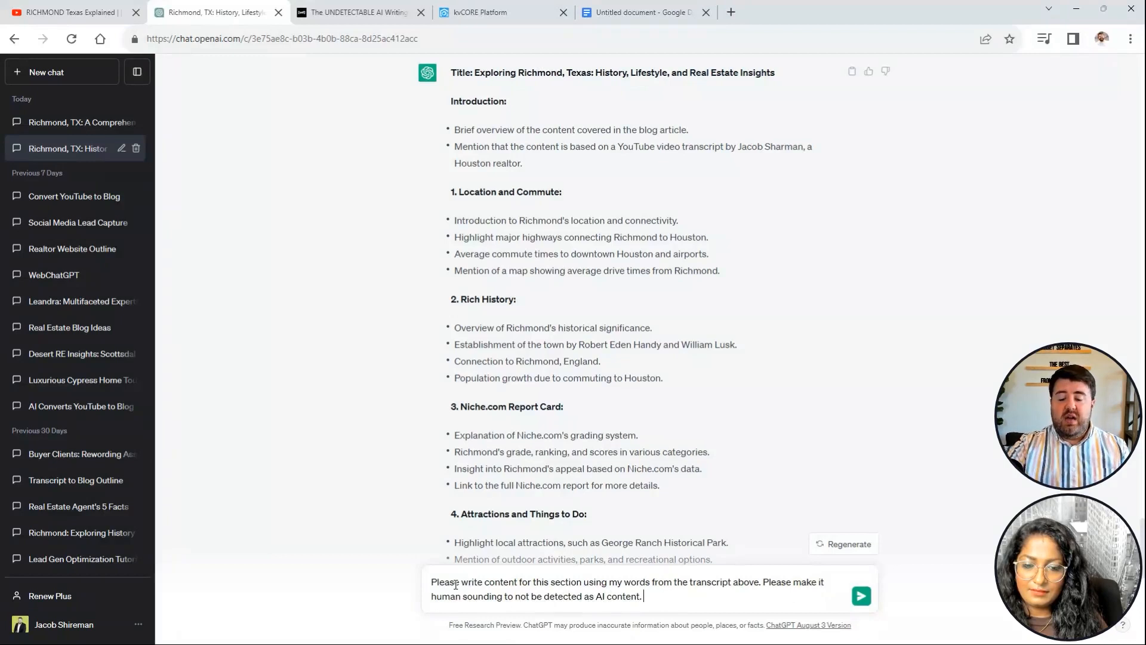
key("shift+Return")
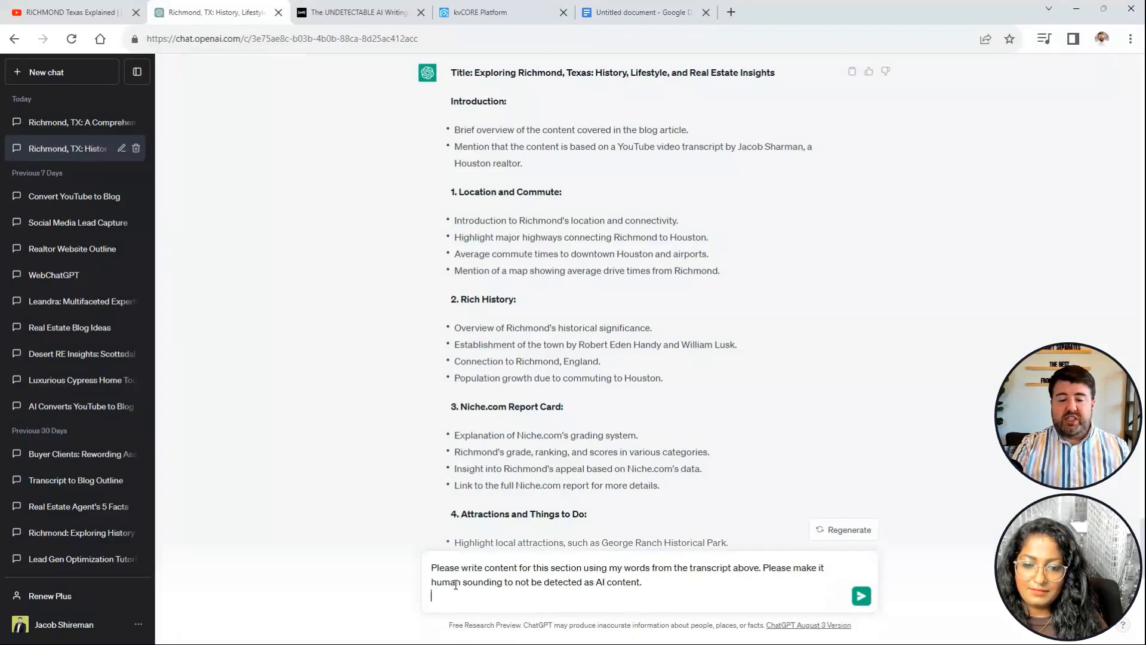
key("shift+Return")
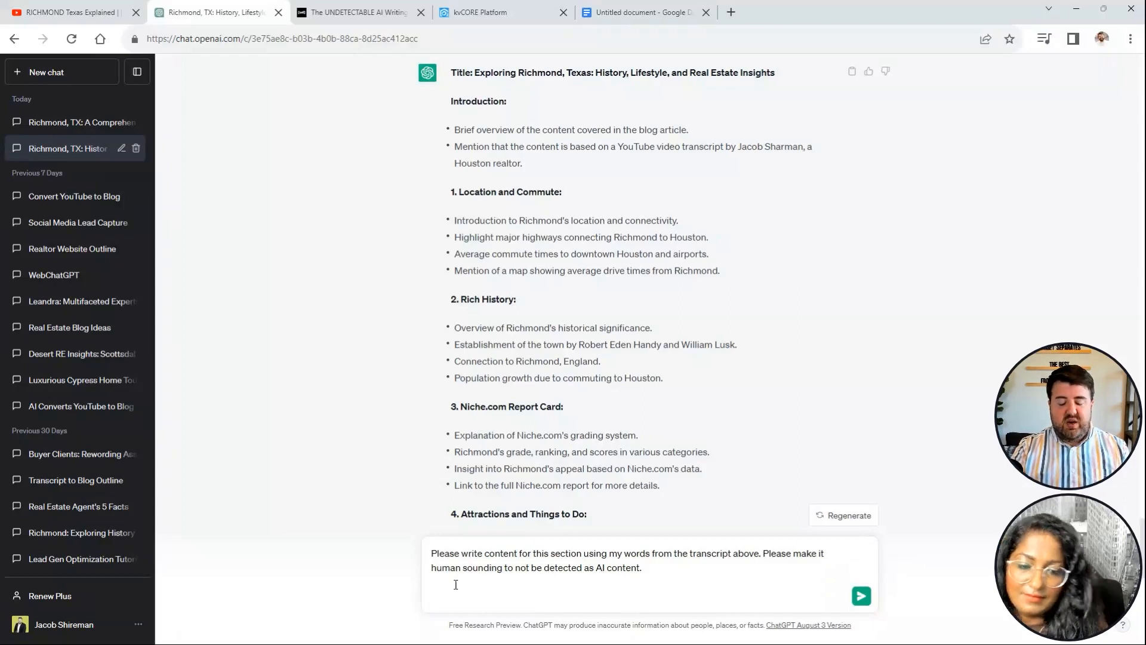
key("ctrl+v")
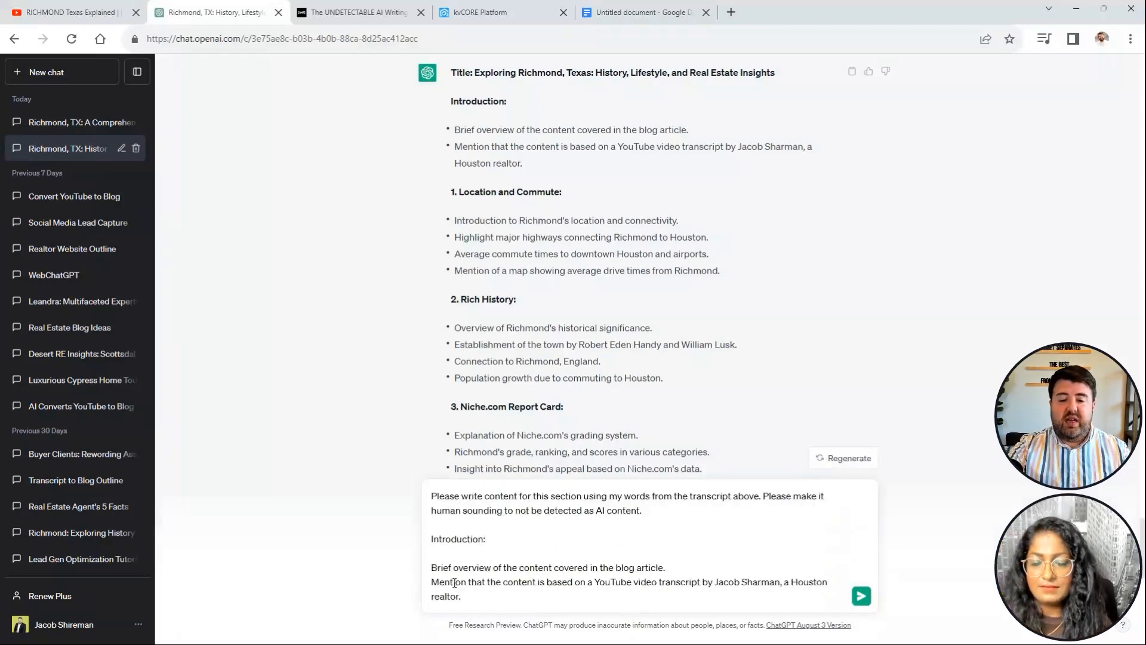
key("ctrl+z")
key("super+v")
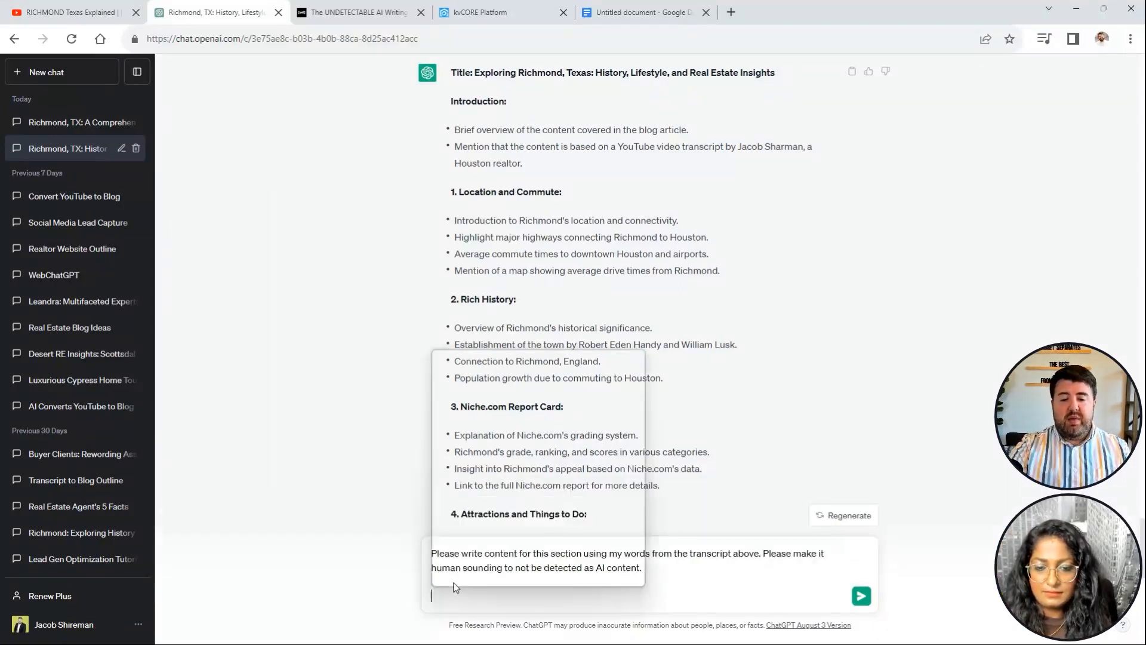
left_click(540, 502)
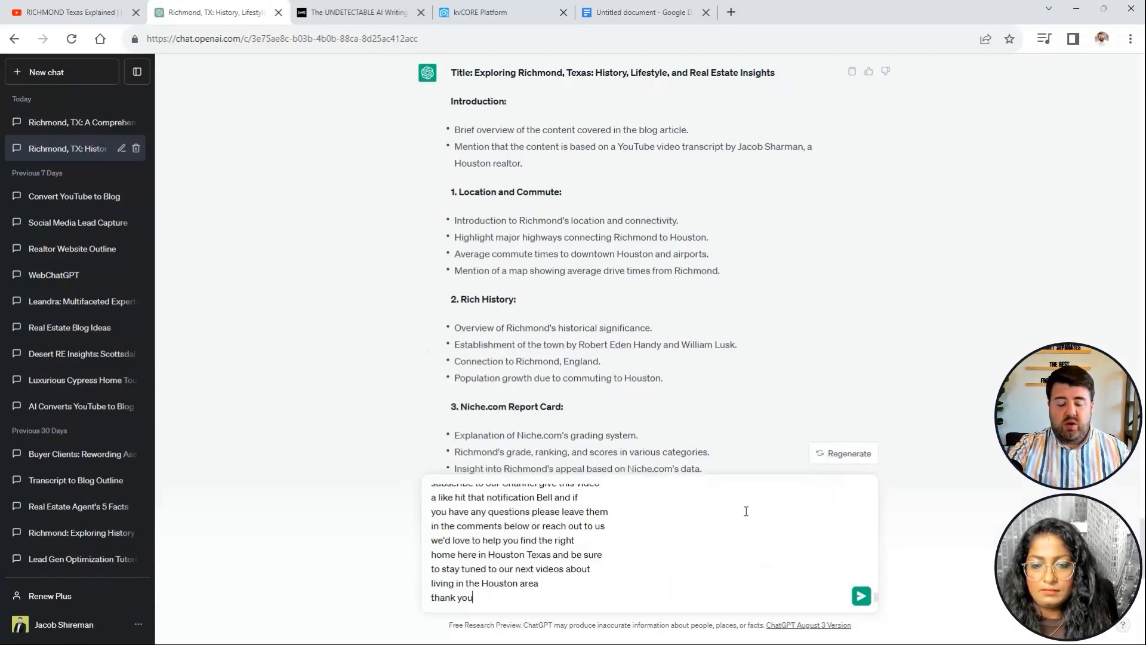
key("ctrl+z")
Copy the outline's Introduction heading and bullets, paste them below the instructions in the message, and send it.
left_click_drag(529, 169, 459, 118)
key("ctrl+c")
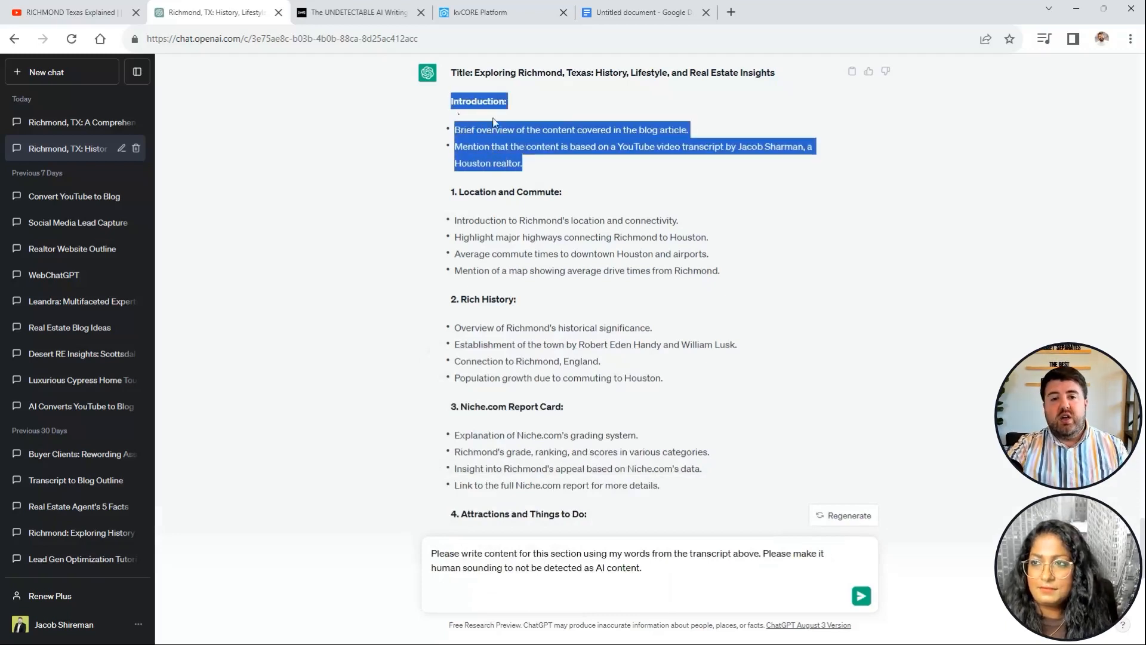
left_click(469, 584)
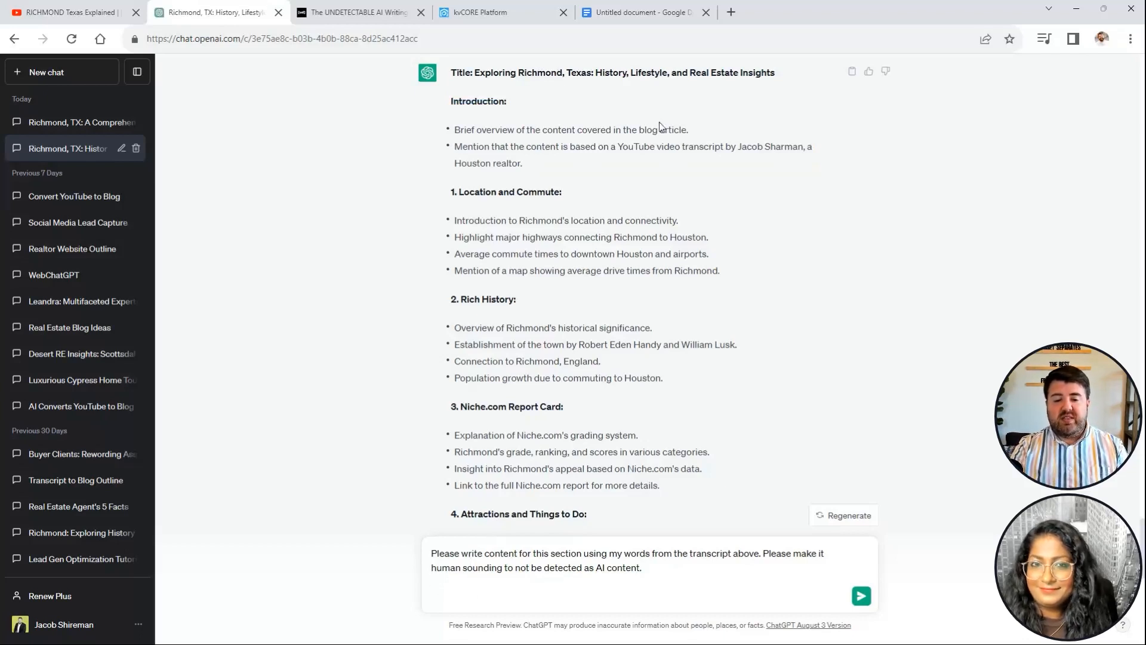
key("ctrl+v")
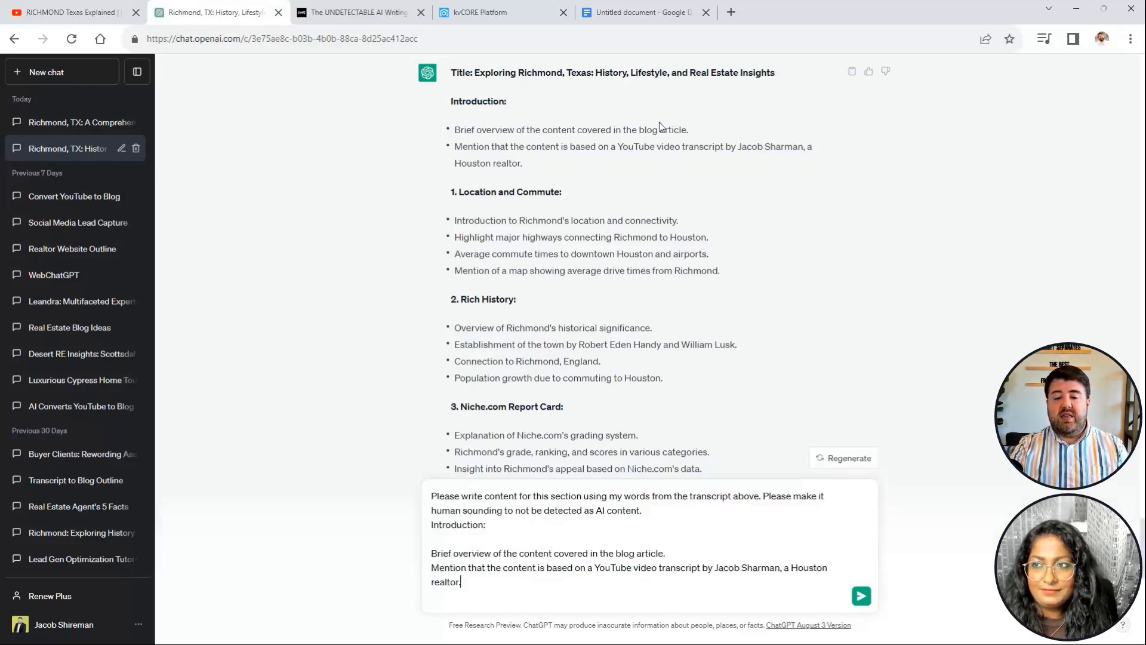
key("Return")
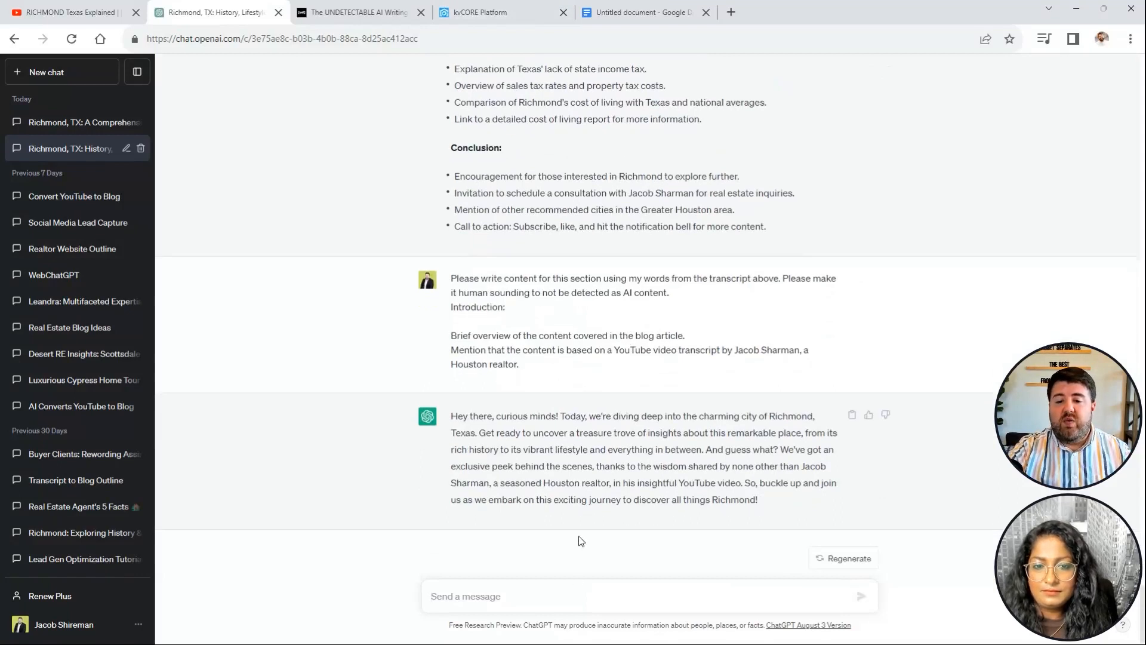
Send the follow-up message "Please add one paragraph" to extend the generated introduction.
type("P")
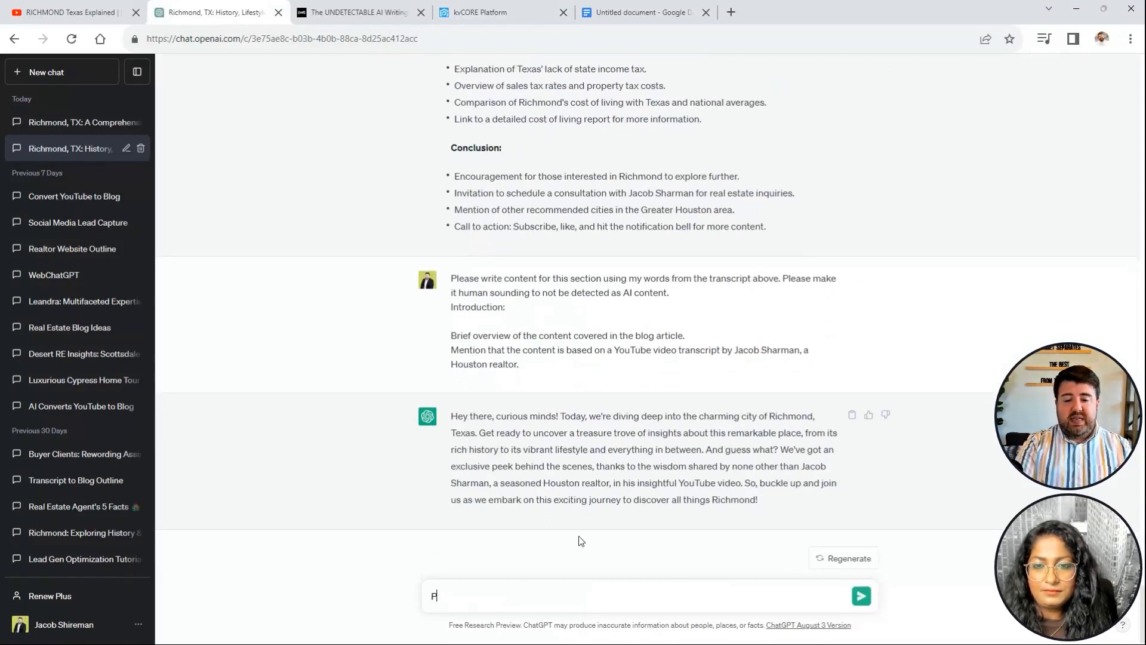
type("Lease add one paragraph")
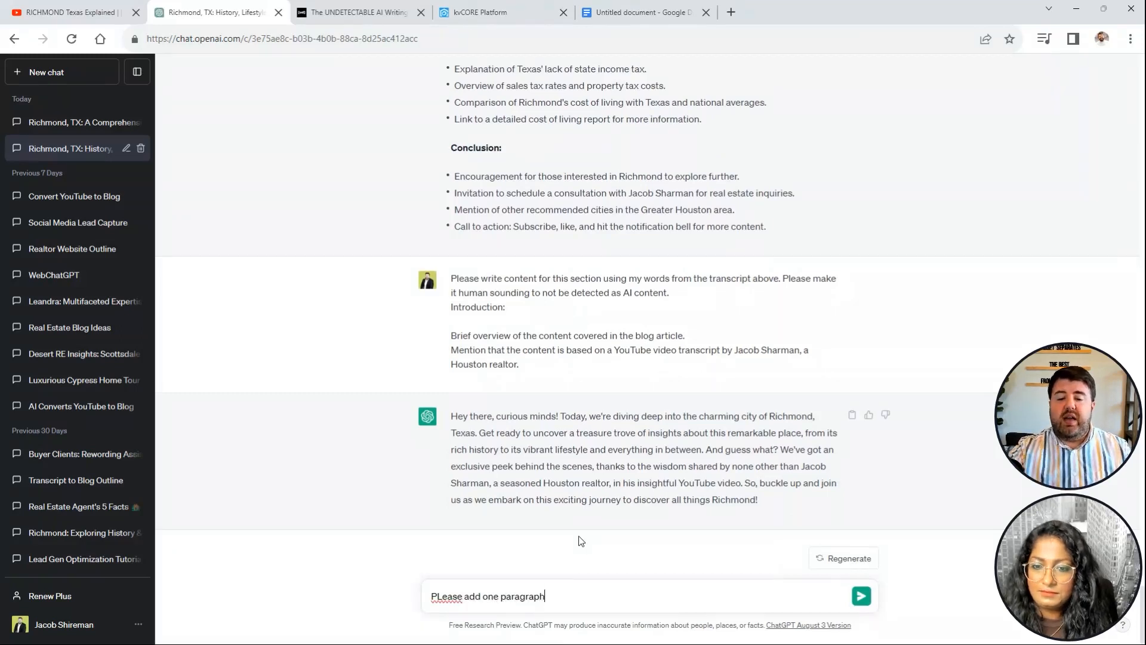
key("Return")
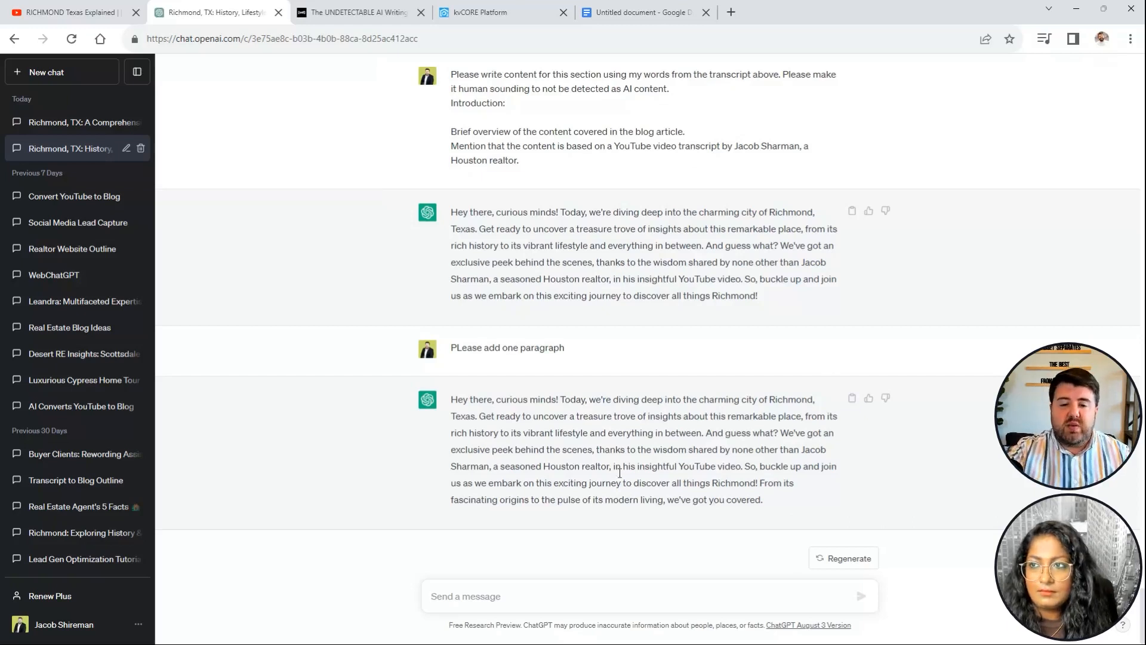
Copy the outline's "1. Location and Commute" heading with its four bullets.
scroll(498, 382, "up", 15)
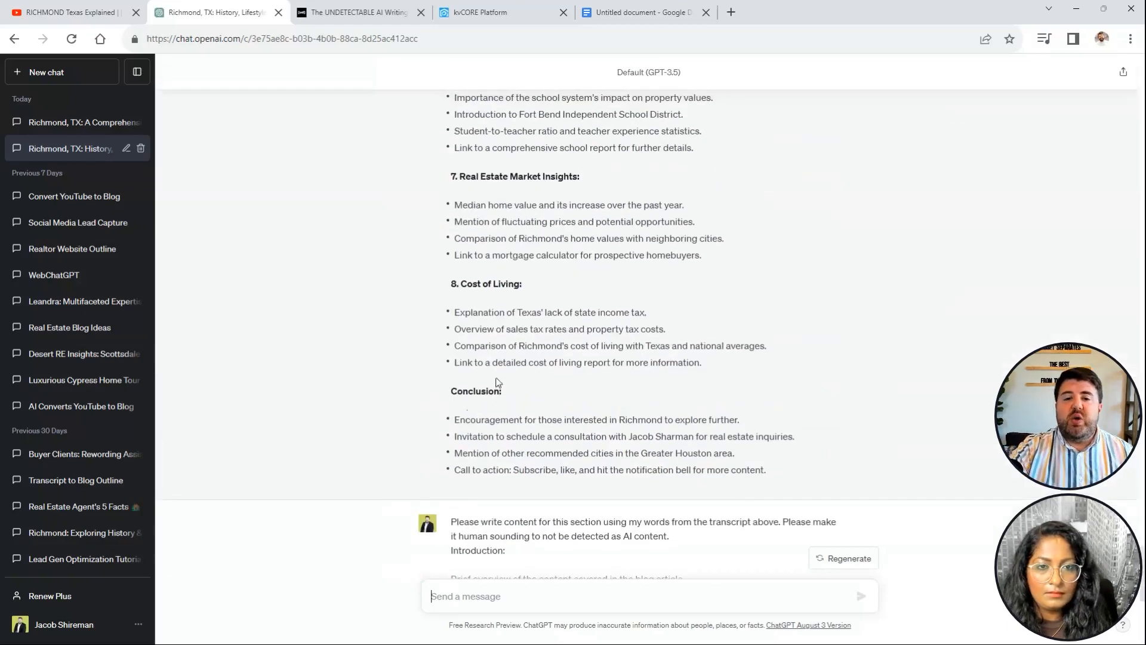
scroll(498, 382, "up", 8)
scroll(780, 353, "down", 2)
left_click_drag(780, 353, 451, 265)
key("ctrl+c")
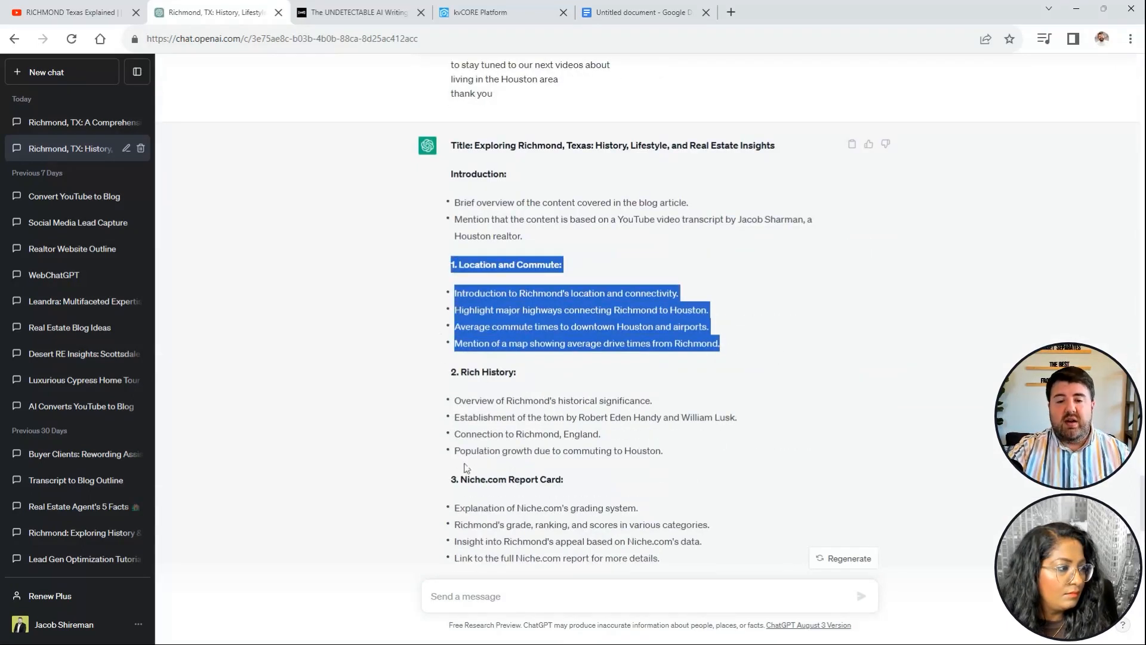
Paste the copied "1. Location and Commute" outline section into a new message in the chat.
scroll(467, 468, "down", 3)
scroll(467, 469, "down", 20)
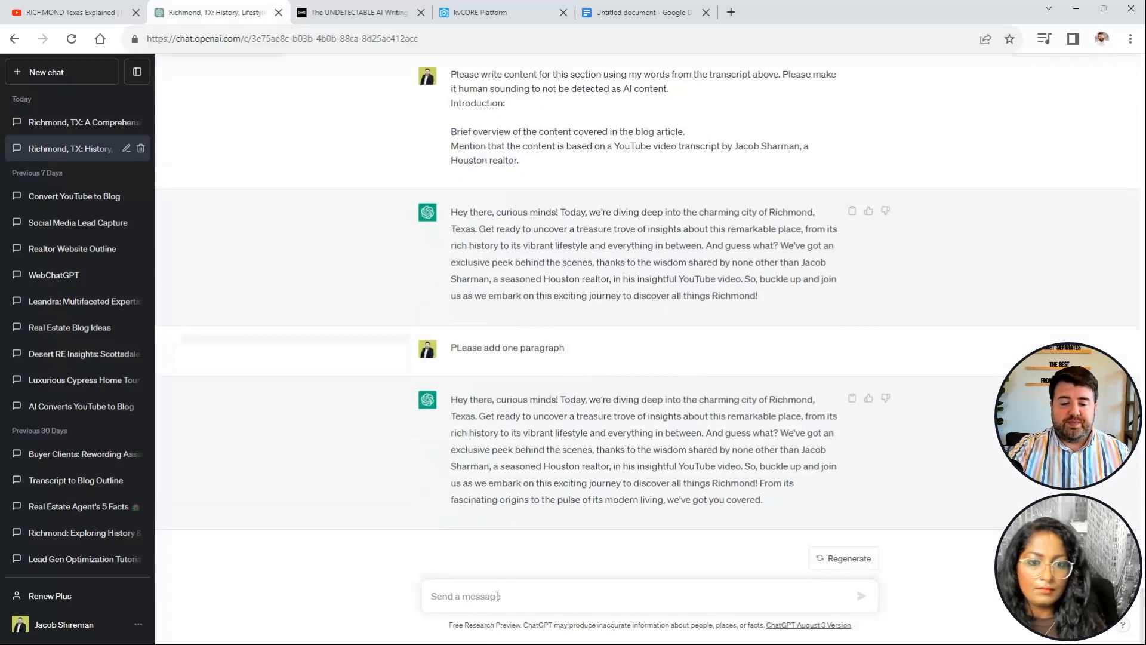
key("ctrl+v")
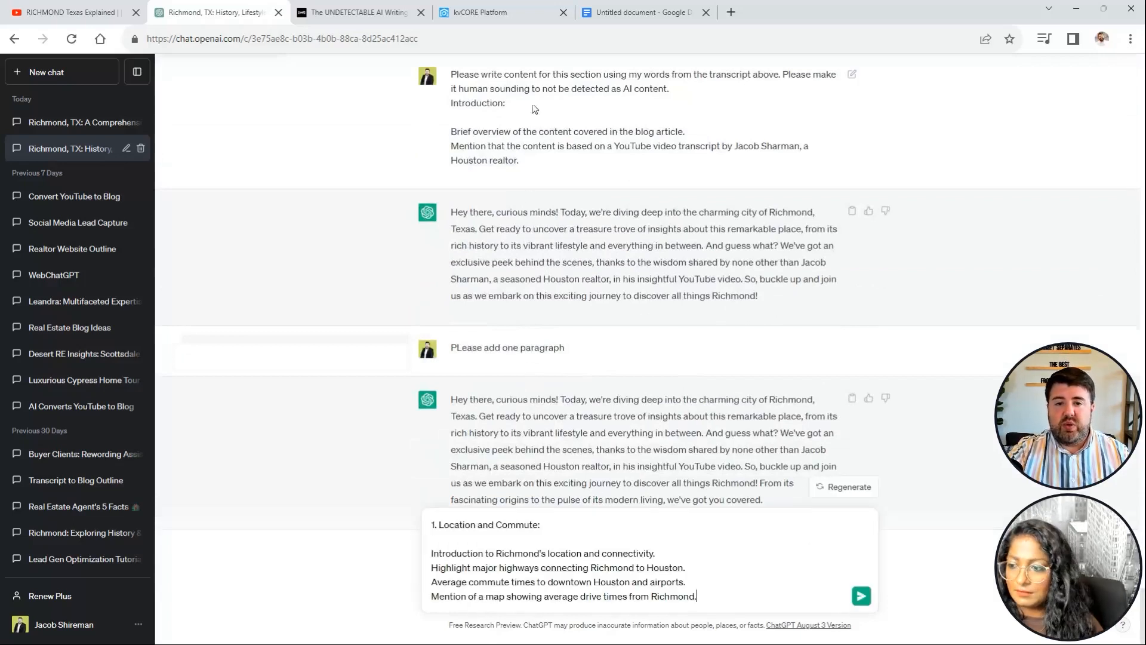
Copy the two instruction sentences from the earlier introduction request, insert them above the "1. Location and Commute" outline, and send the message.
left_click_drag(675, 89, 448, 76)
key("ctrl+c")
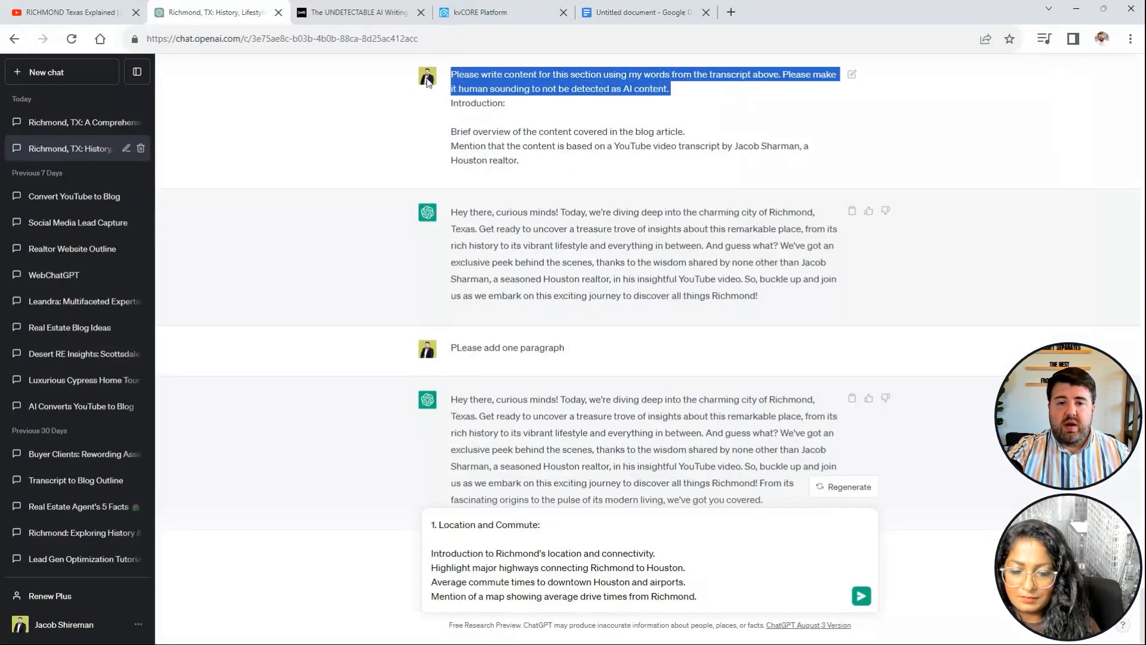
left_click(433, 524)
key("shift+Return")
key("shift+Return")
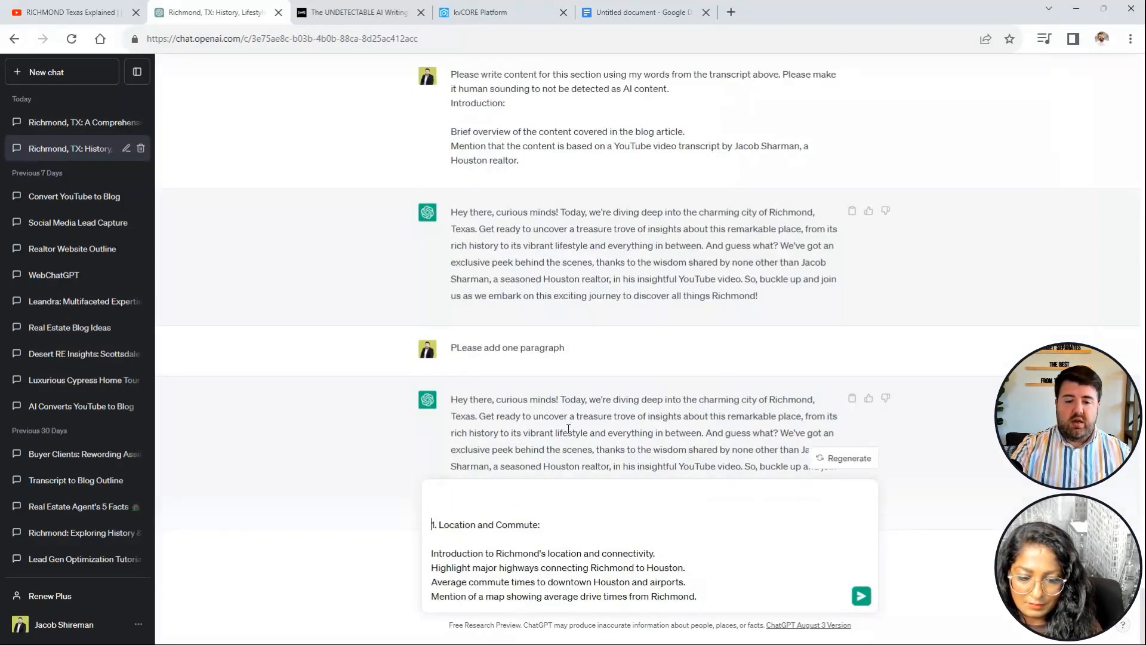
key("ctrl+v")
key("Return")
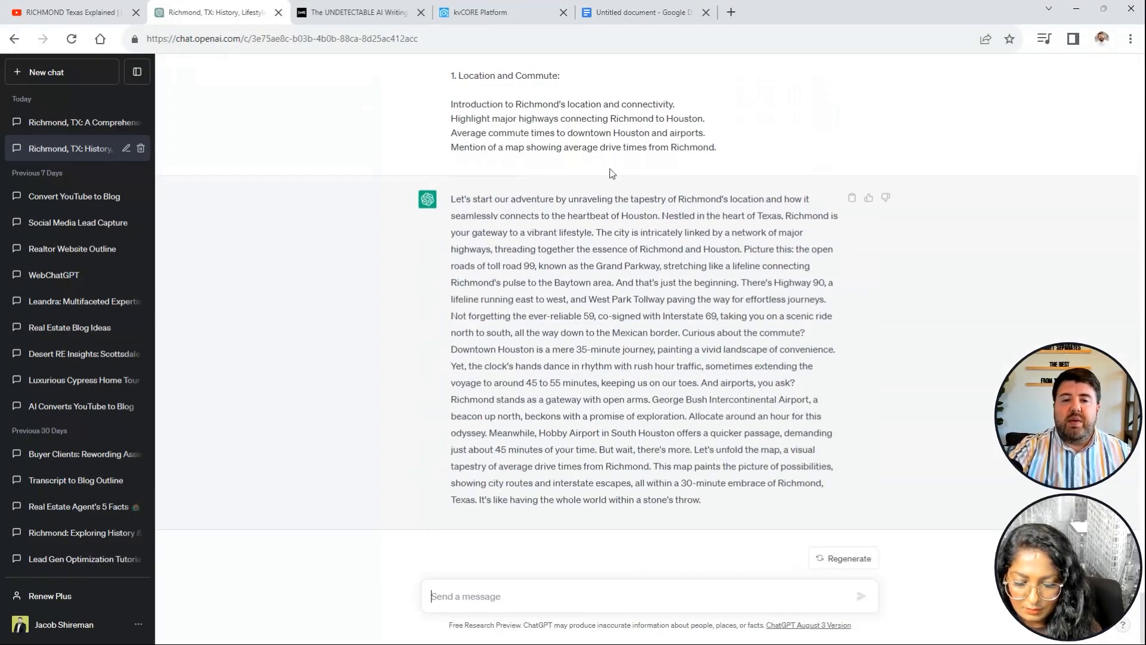
left_click(636, 12)
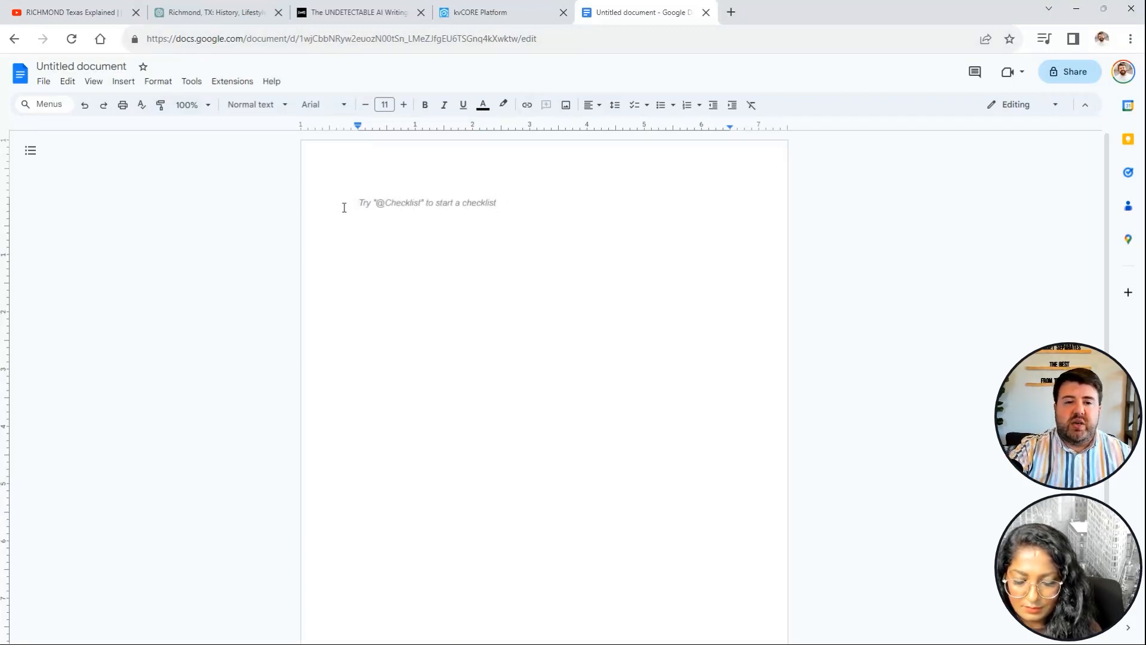
left_click(472, 11)
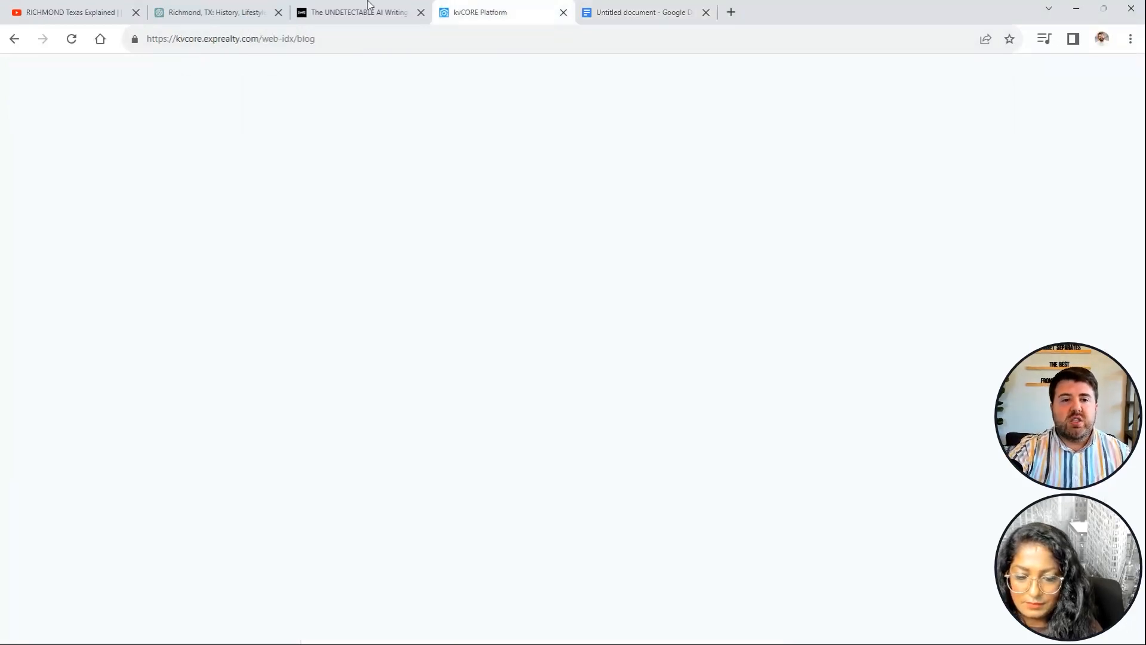
left_click(49, 5)
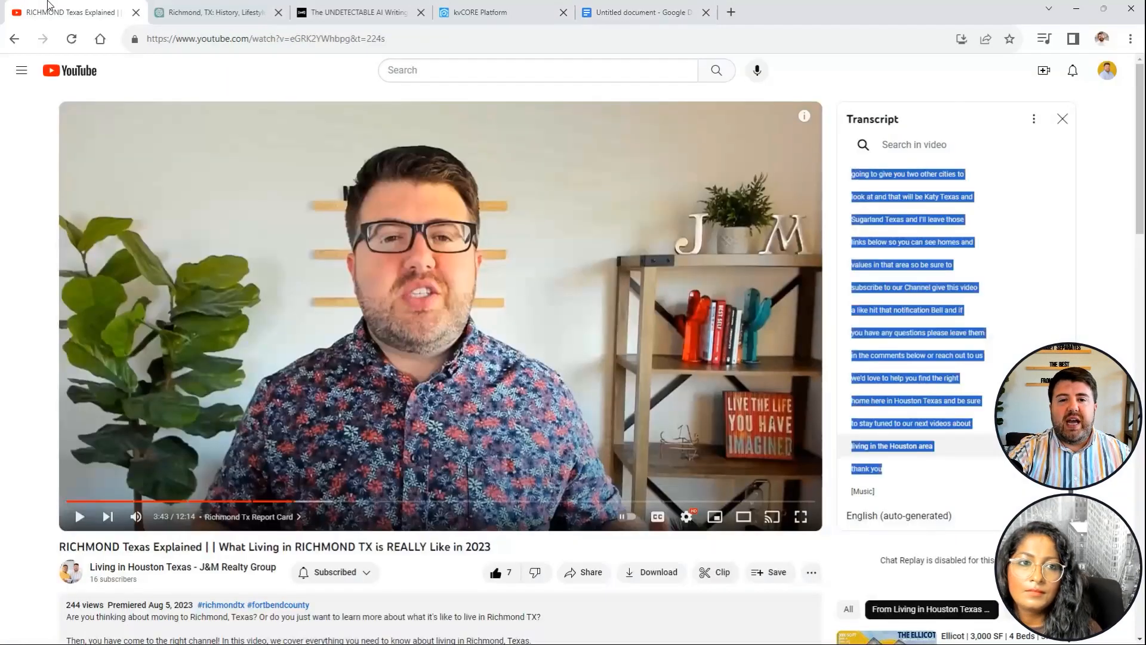
left_click(200, 8)
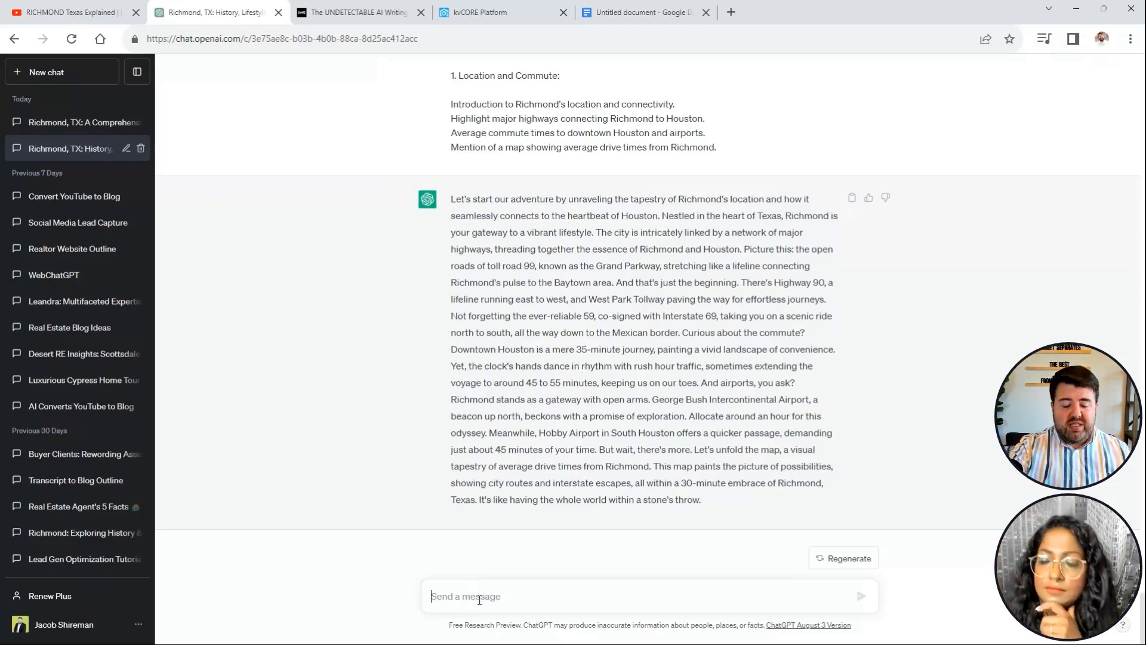
Send the follow-up message "Please mix up the above layout for a blog format and add bullet points".
type("Pl")
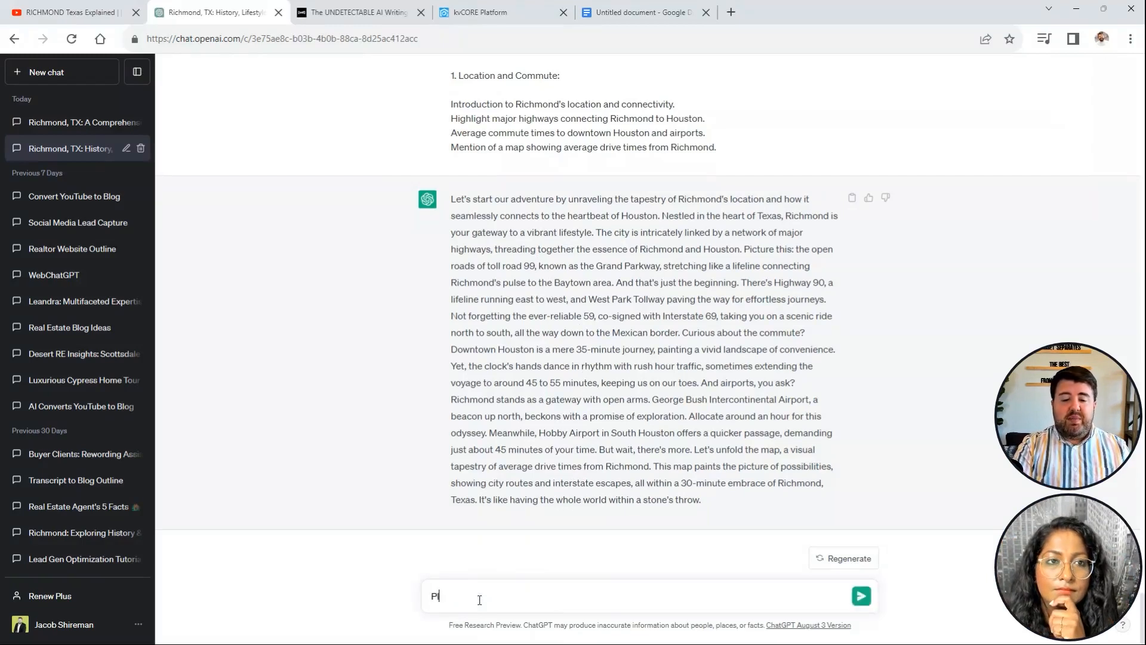
type("ease mix up the l")
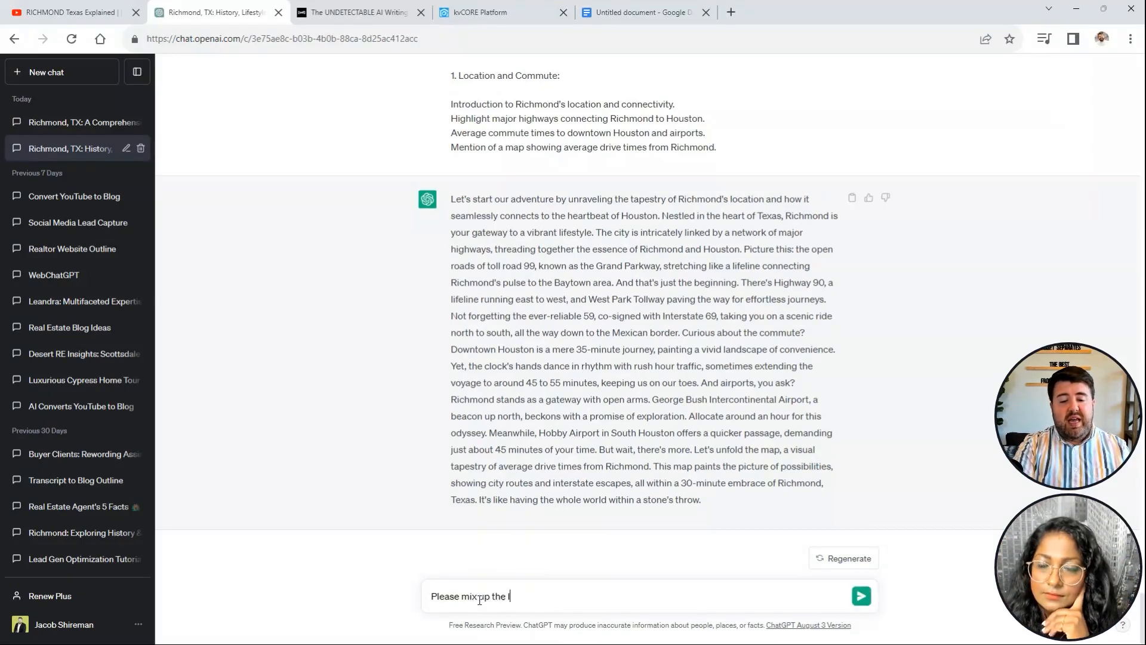
type("ayout for a blog fromat")
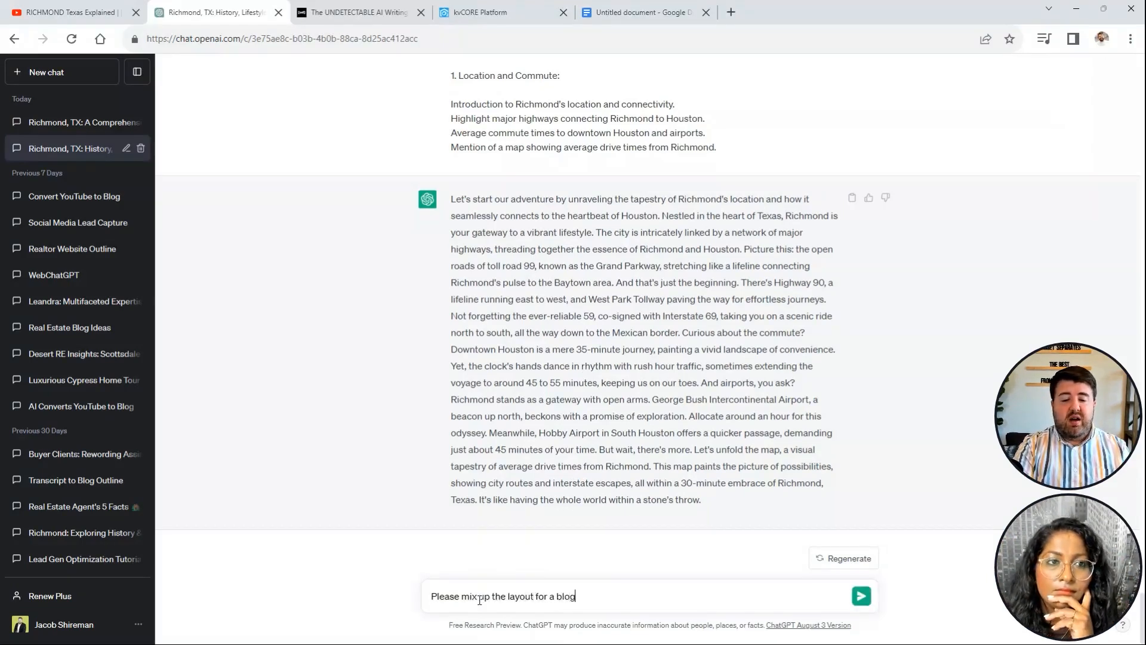
key("BackSpace")
key("BackSpace")
key("BackSpace")
type("rmat and add ")
type("buy")
type("llet points")
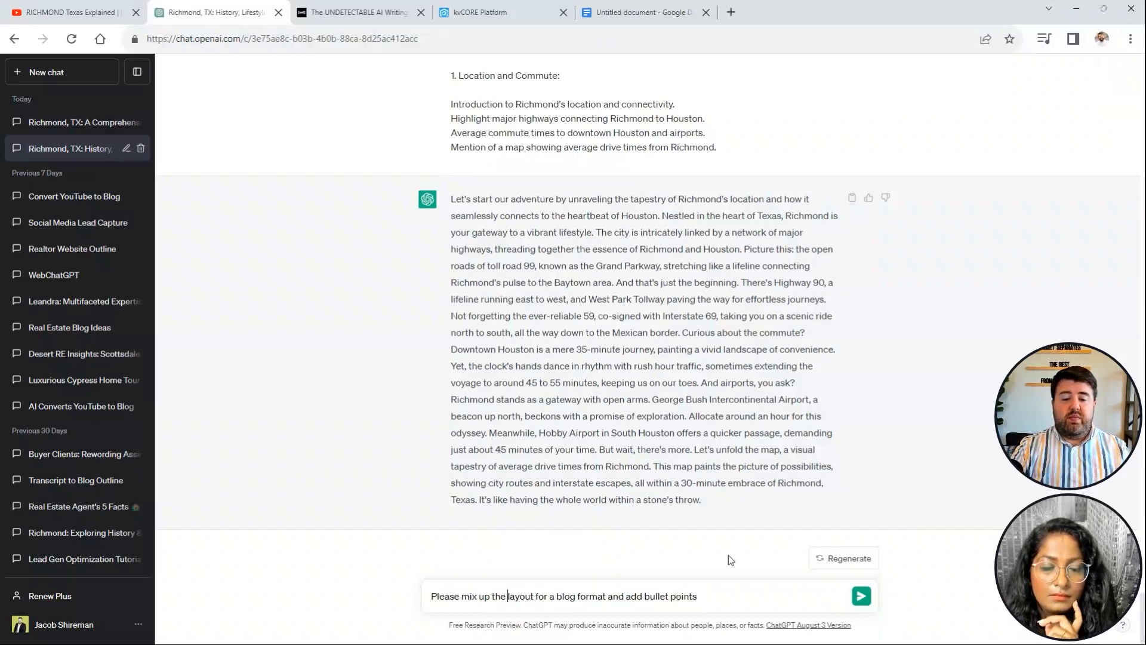
type("abo")
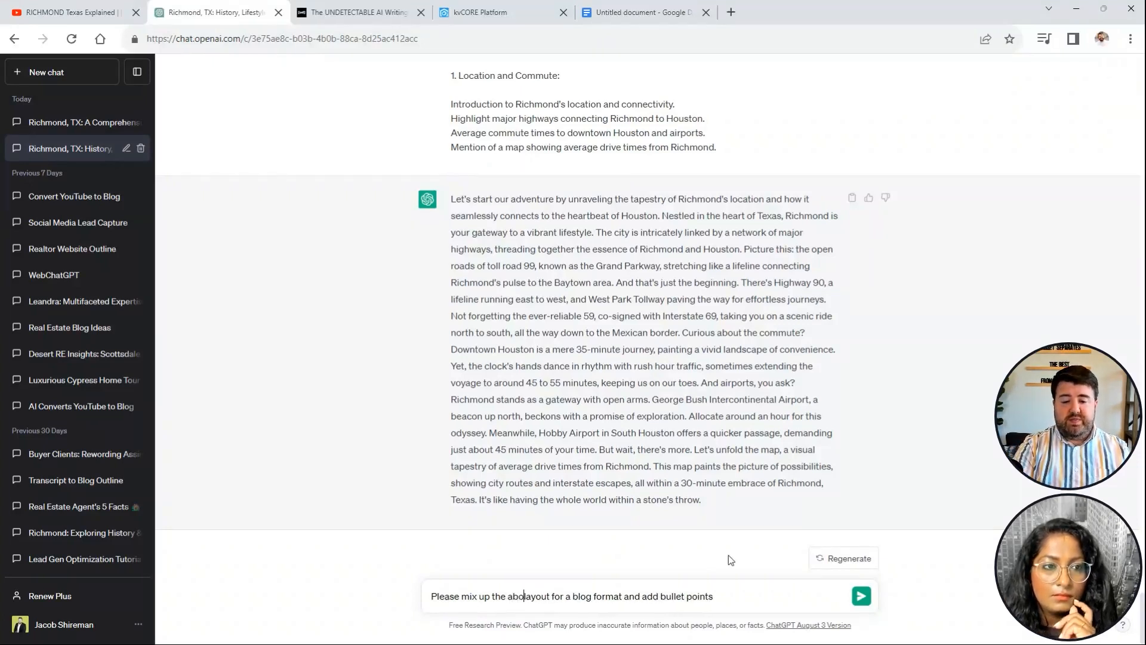
type("ve")
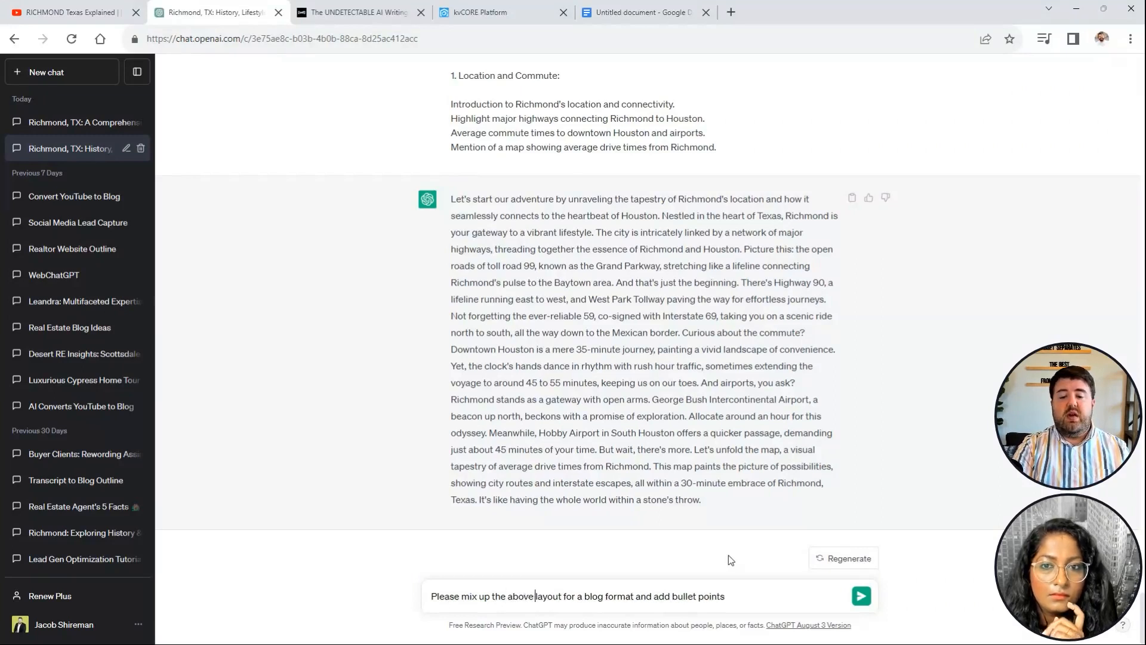
key("Return")
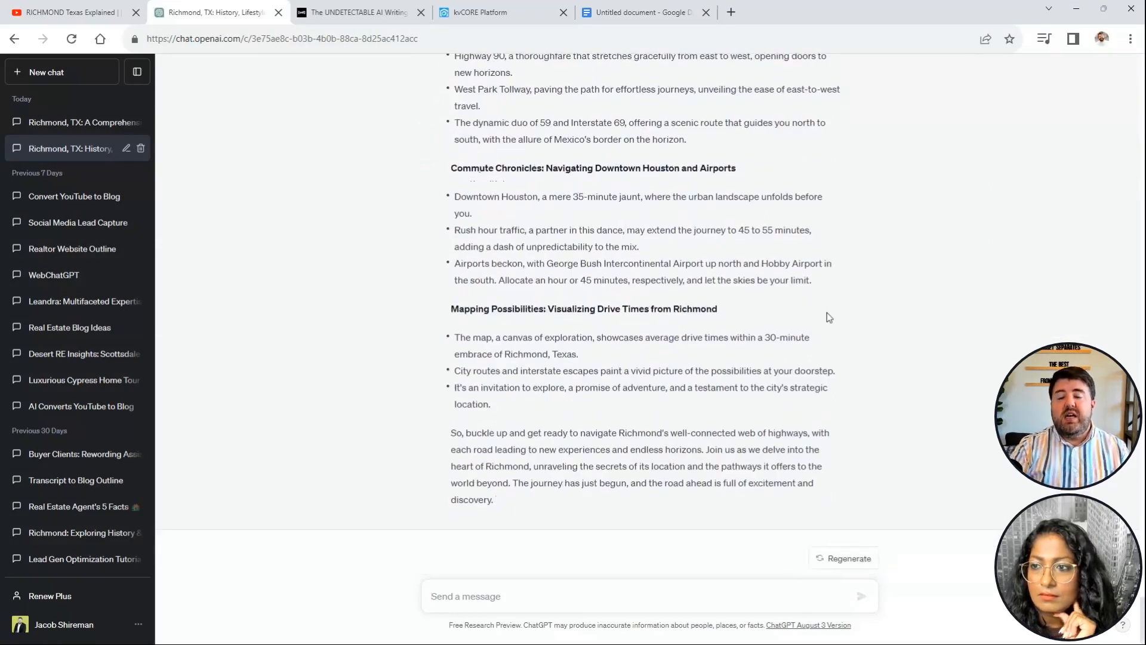
Copy the entire reformatted Location and Commute response and paste it without formatting into the blank Google Docs document.
scroll(546, 492, "up", 2)
scroll(546, 504, "down", 2)
left_click_drag(487, 500, 454, 220)
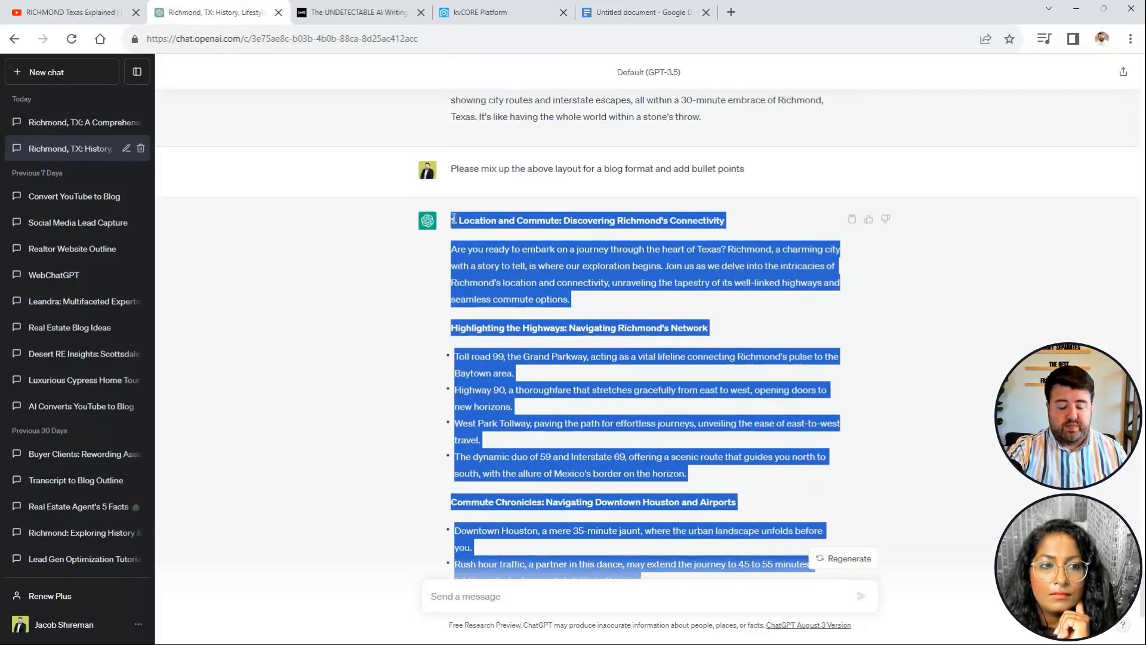
left_click(634, 12)
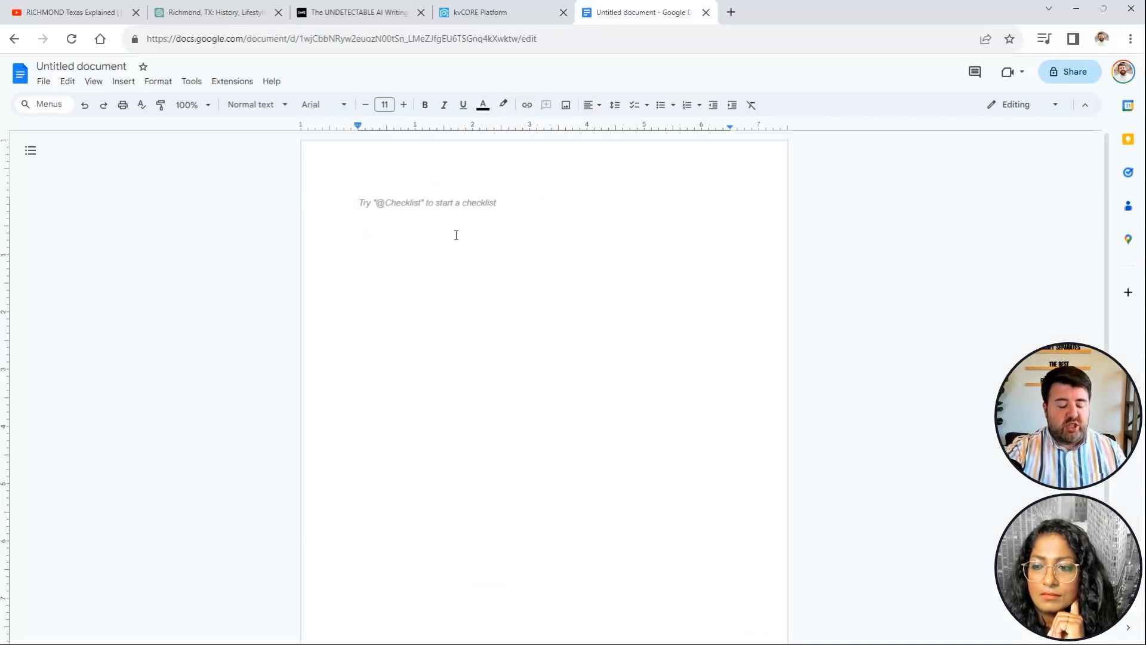
right_click(417, 204)
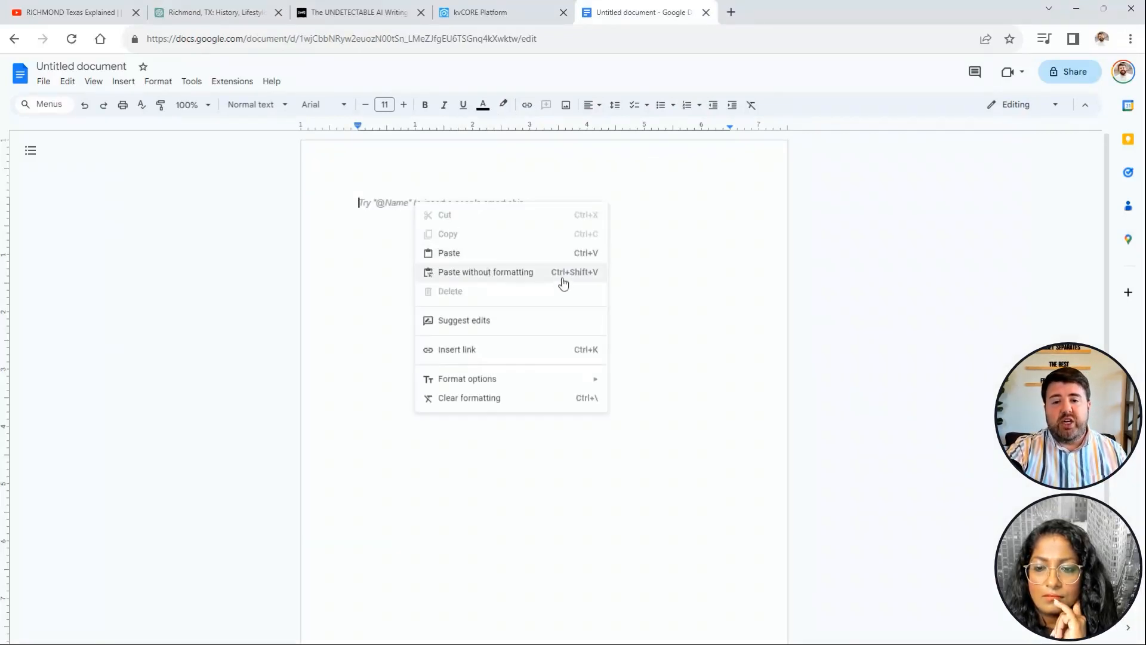
left_click(507, 274)
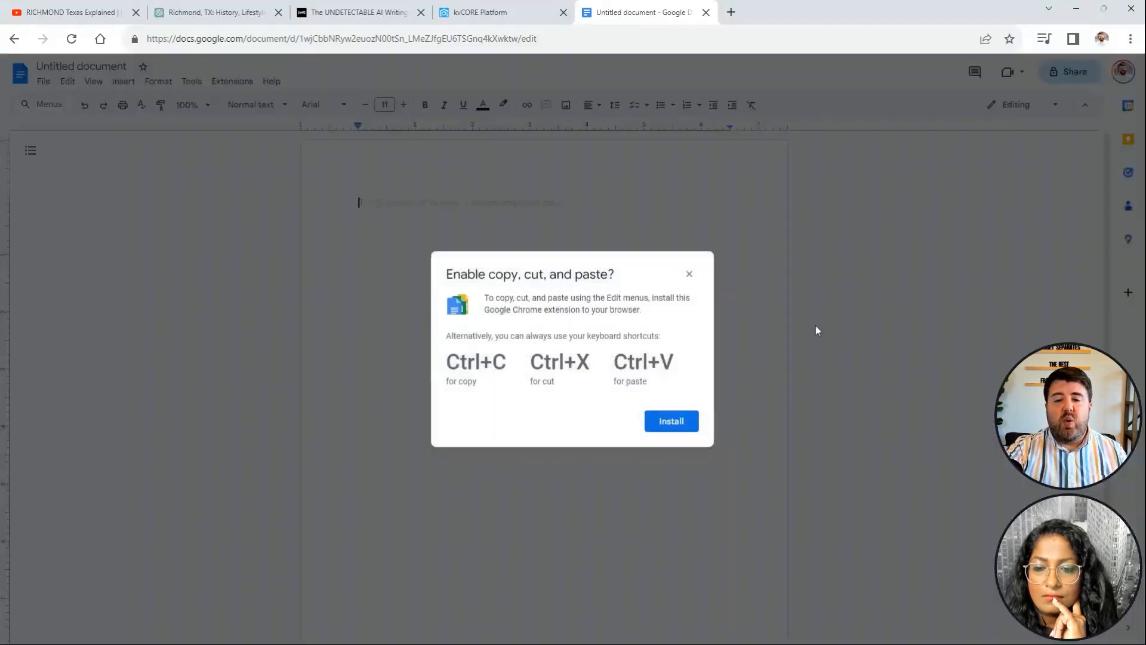
left_click(687, 275)
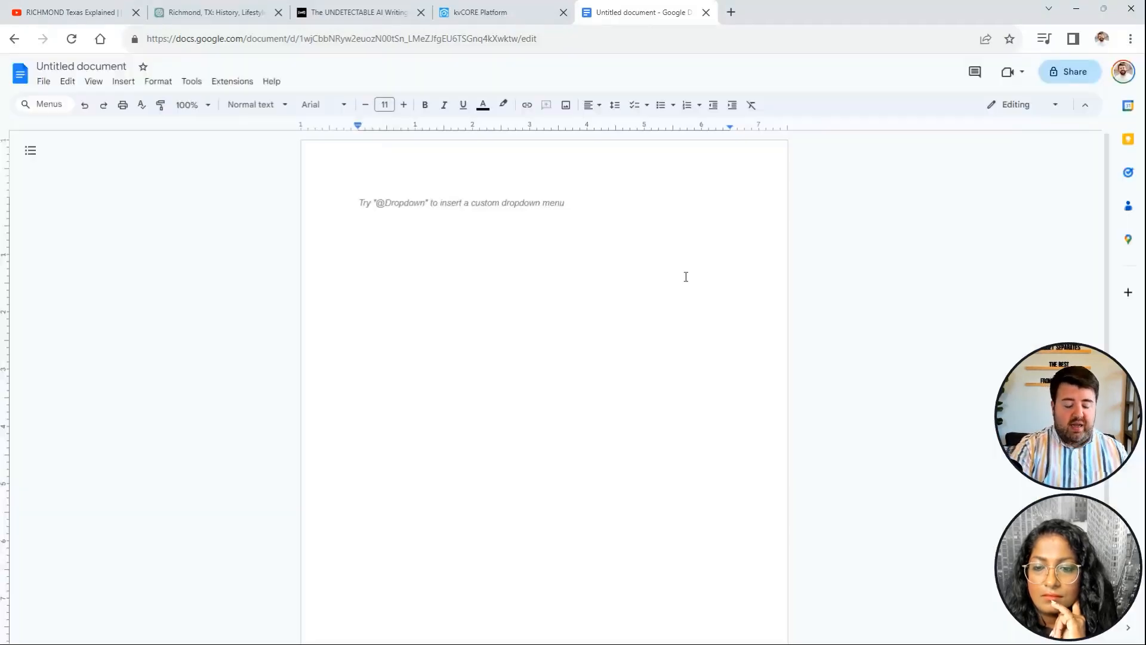
key("ctrl+shift+v")
Remove the number before the title "Location and Commute: Discovering Richmond's Connectivity" and make the title bold.
key("ctrl+Home")
key("BackSpace")
key("BackSpace")
left_click_drag(600, 203, 353, 203)
key("ctrl+b")
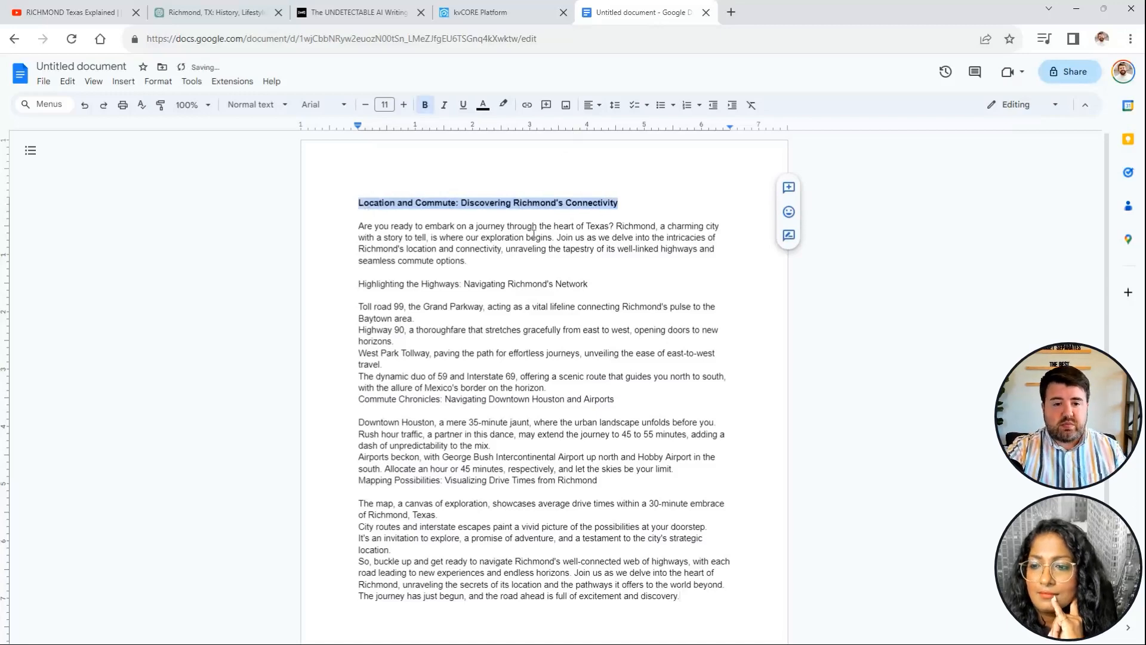
Make the subheading "Highlighting the Highways: Navigating Richmond's Network" bold.
left_click(516, 258)
left_click_drag(591, 284, 358, 284)
key("ctrl+b")
Delete the blank line below the highways subheading and format its four paragraphs as a bulleted list.
left_click(690, 254)
key("Delete")
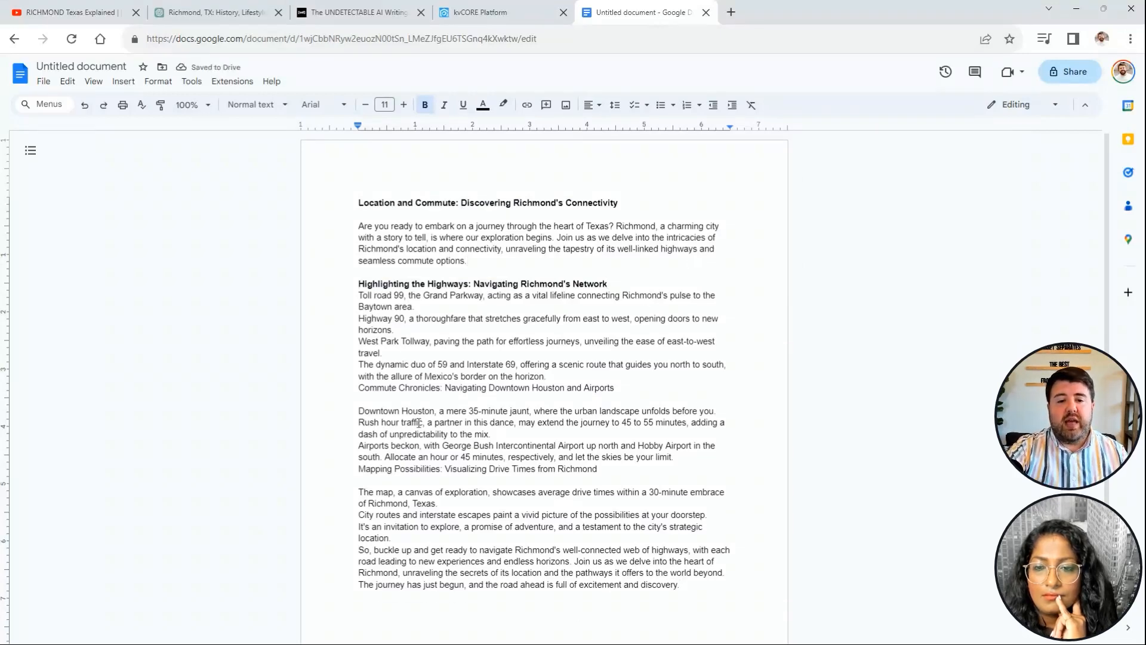
left_click_drag(546, 376, 357, 295)
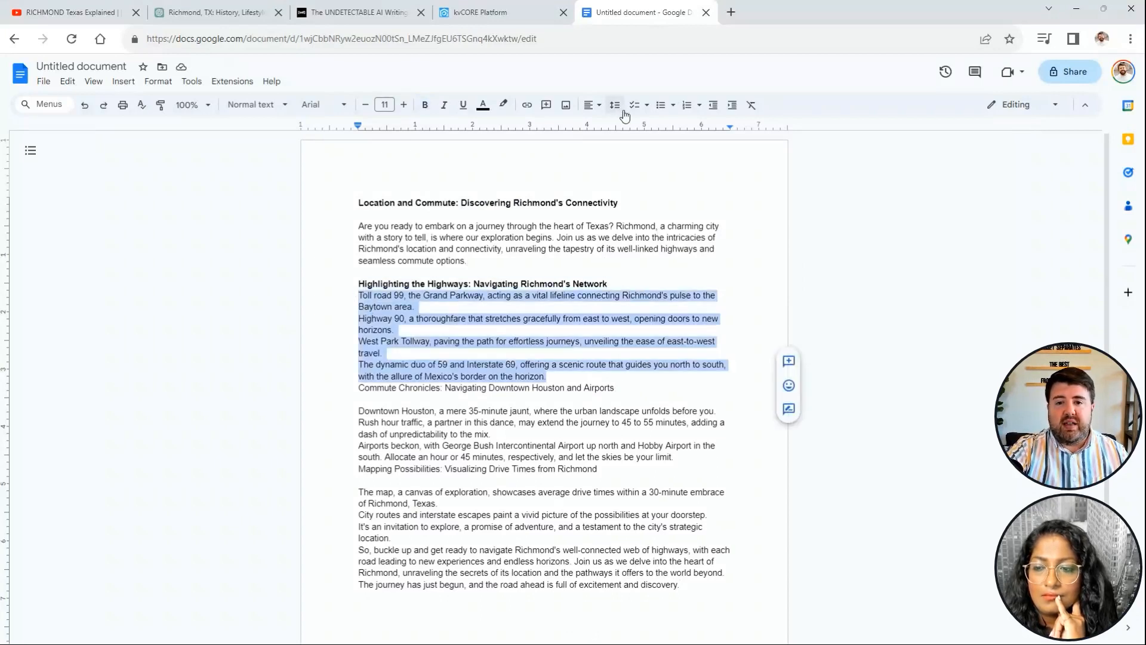
left_click(660, 105)
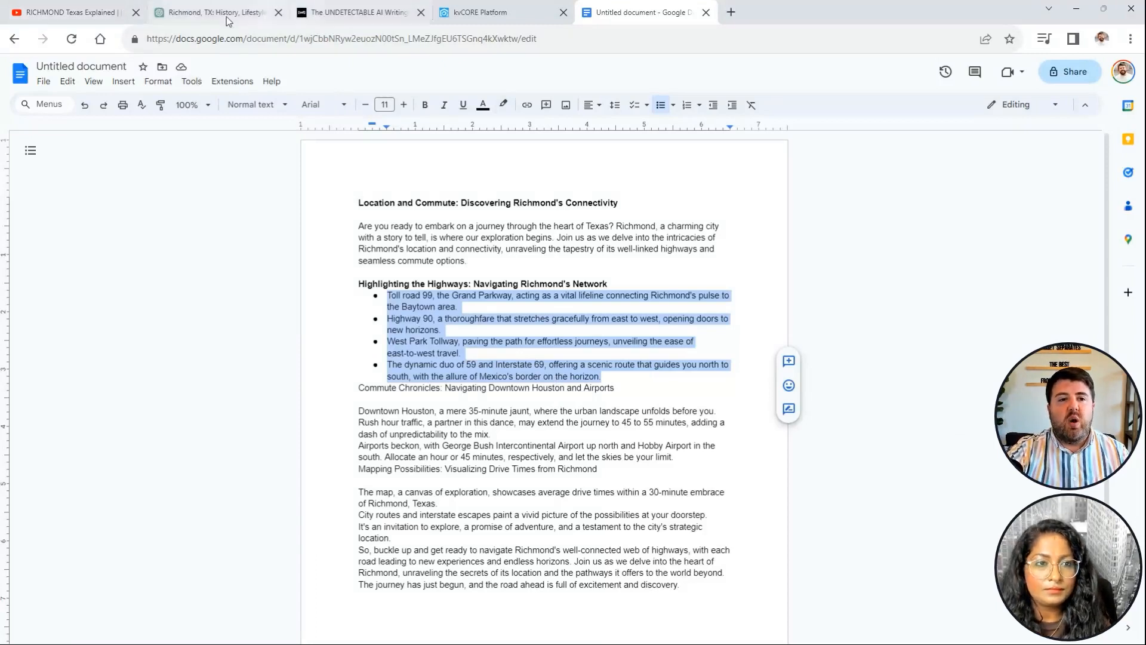
left_click(192, 10)
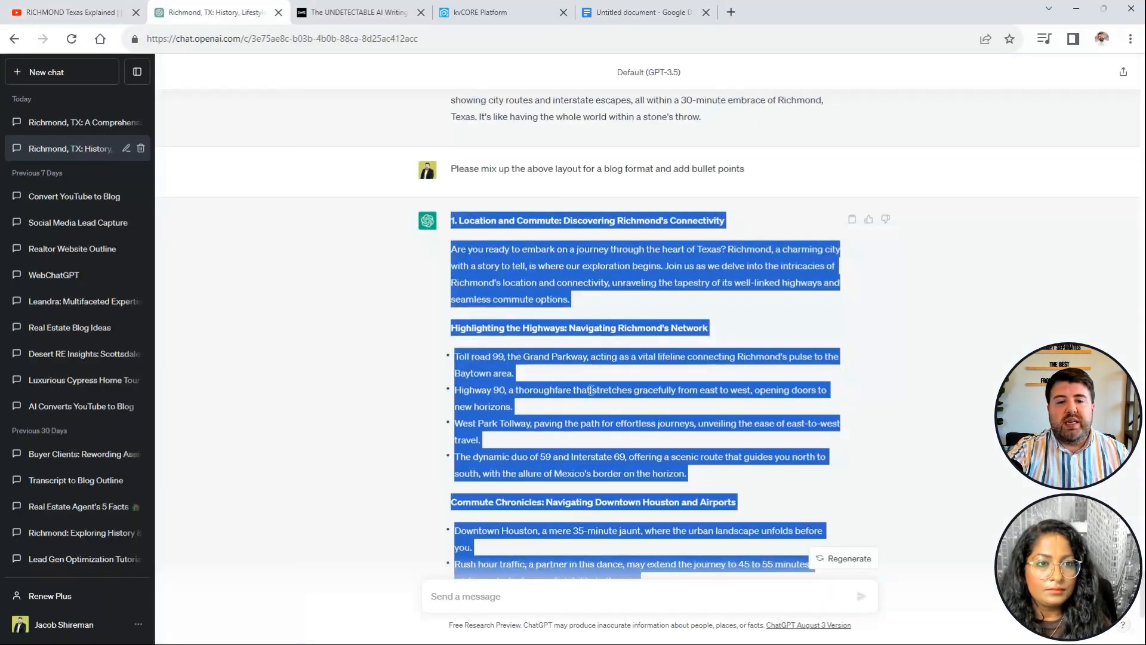
left_click(357, 11)
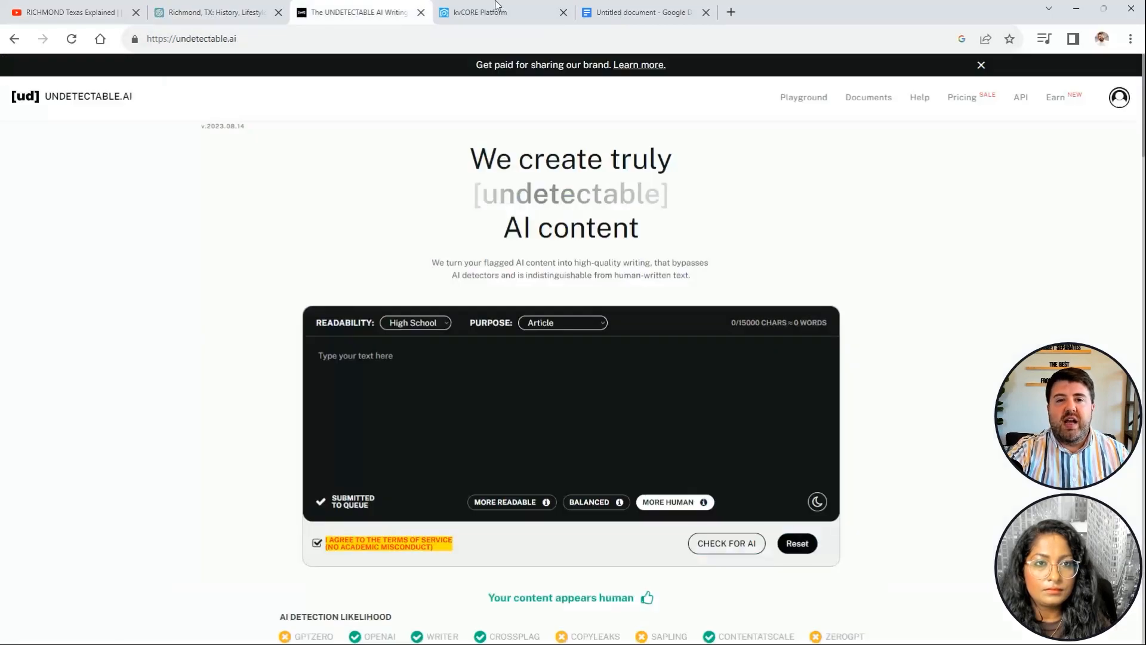
left_click(527, 7)
left_click(667, 10)
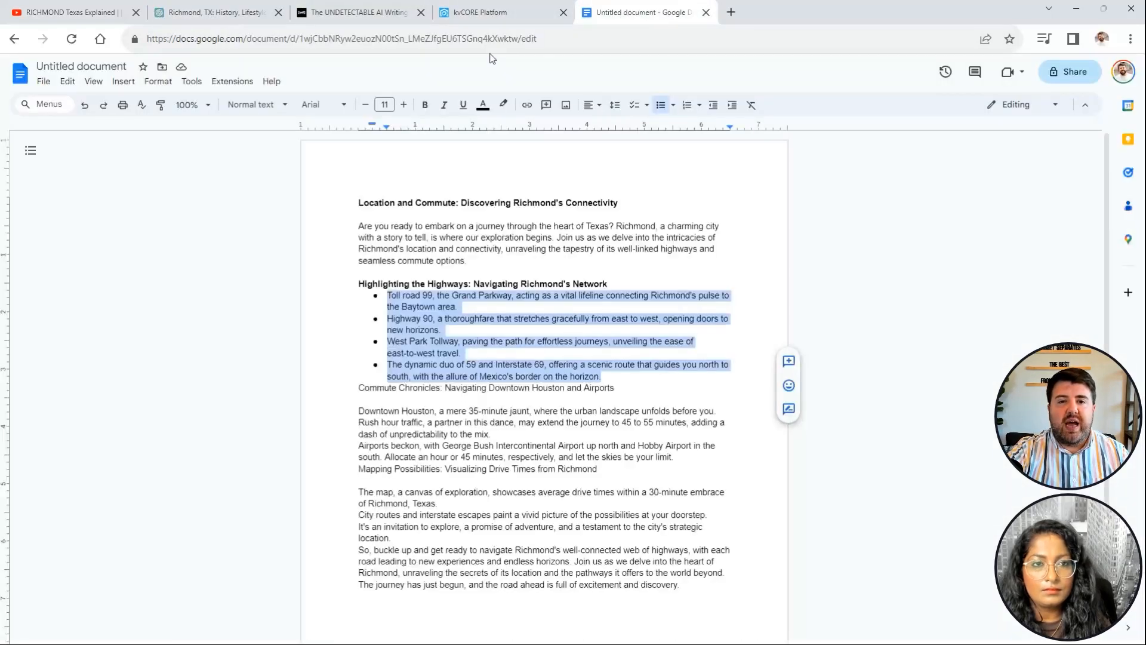
left_click(203, 7)
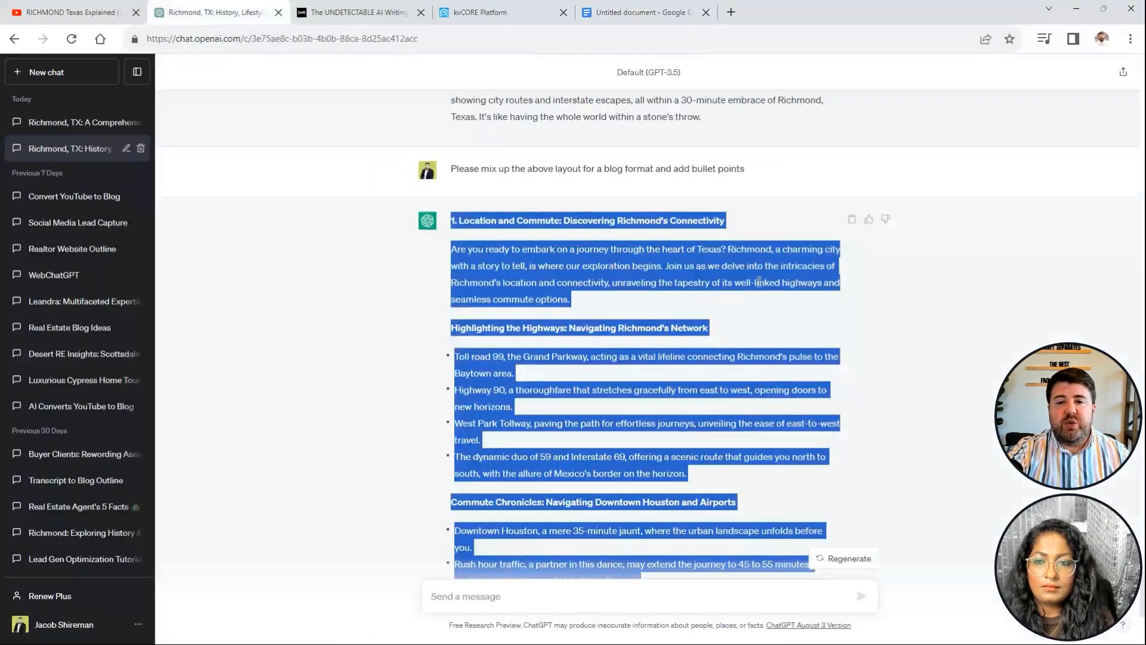
scroll(759, 282, "up", 1)
scroll(758, 281, "up", 15)
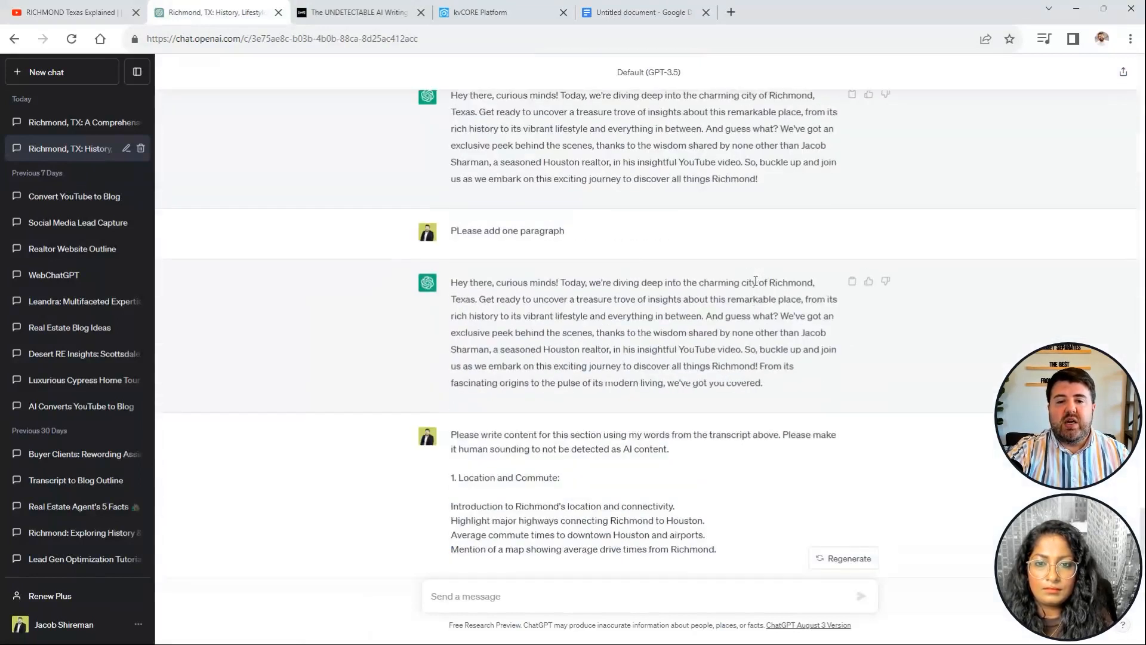
scroll(755, 280, "up", 10)
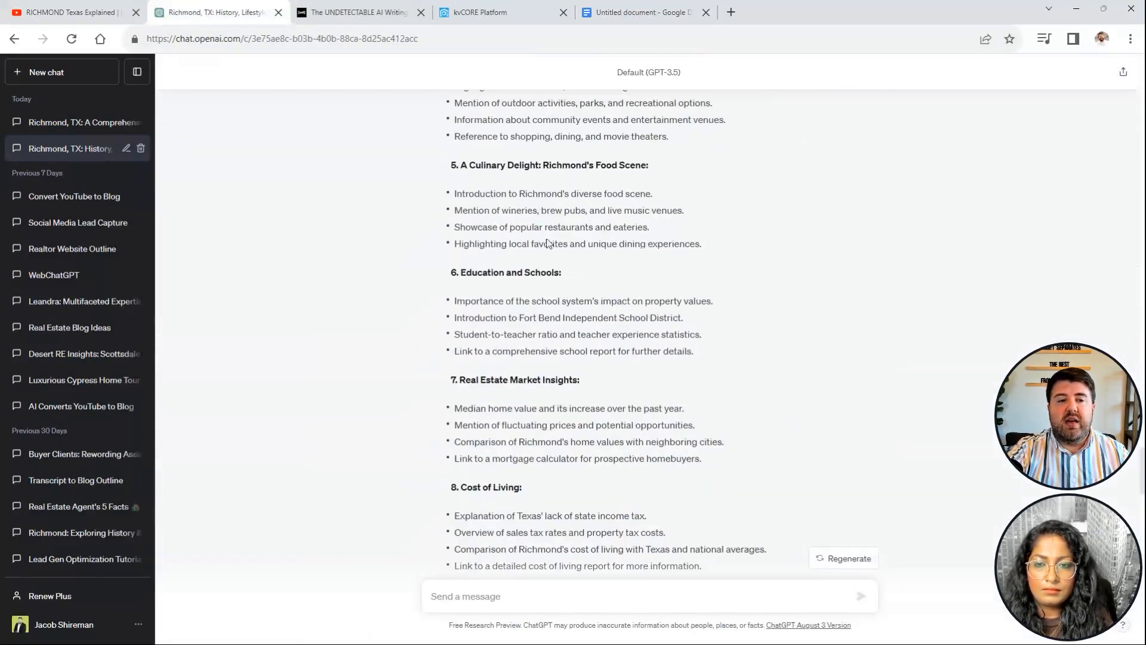
Open the ChatGPT conversation with the full Richmond, TX blog article and copy its Introduction paragraph.
left_click(75, 123)
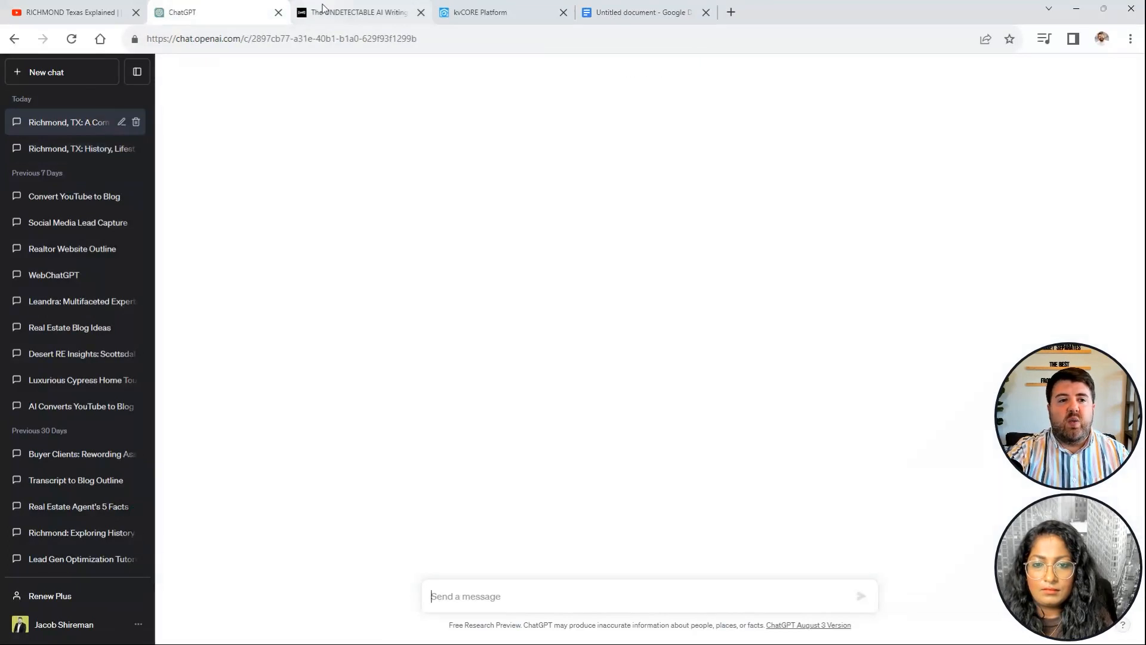
left_click(359, 12)
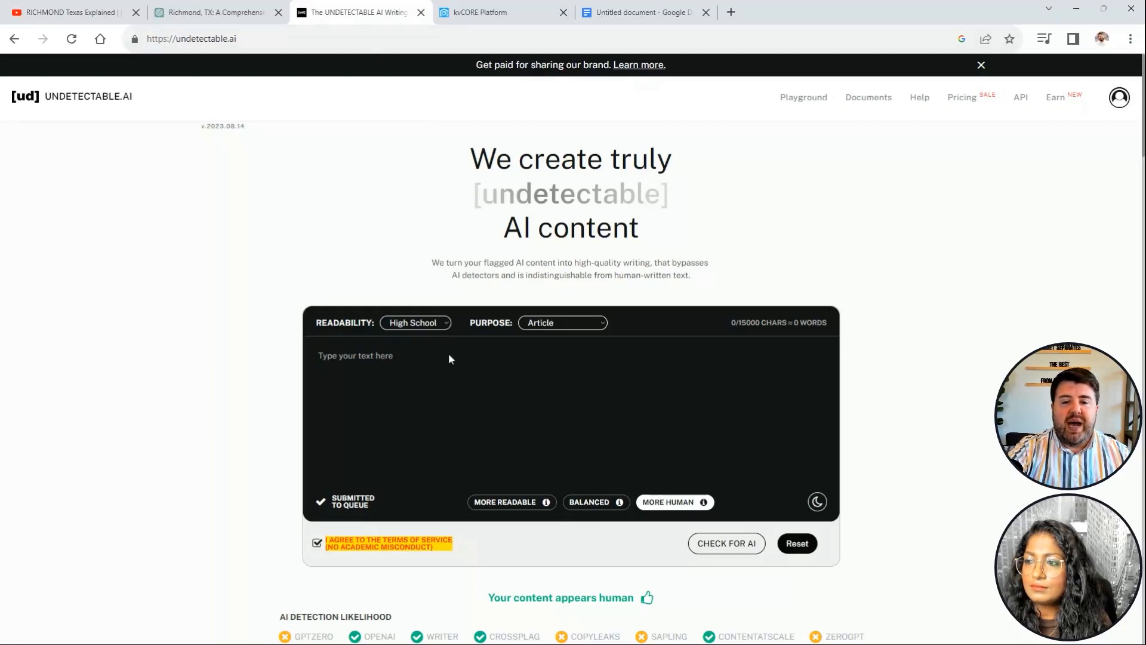
left_click(221, 12)
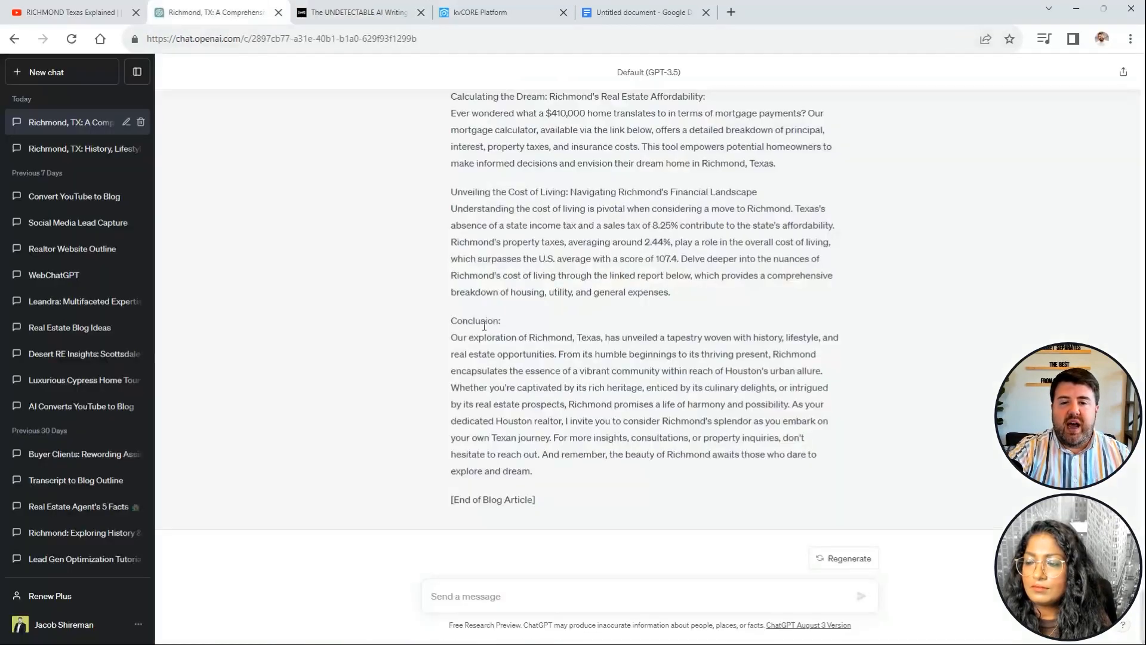
scroll(483, 324, "up", 20)
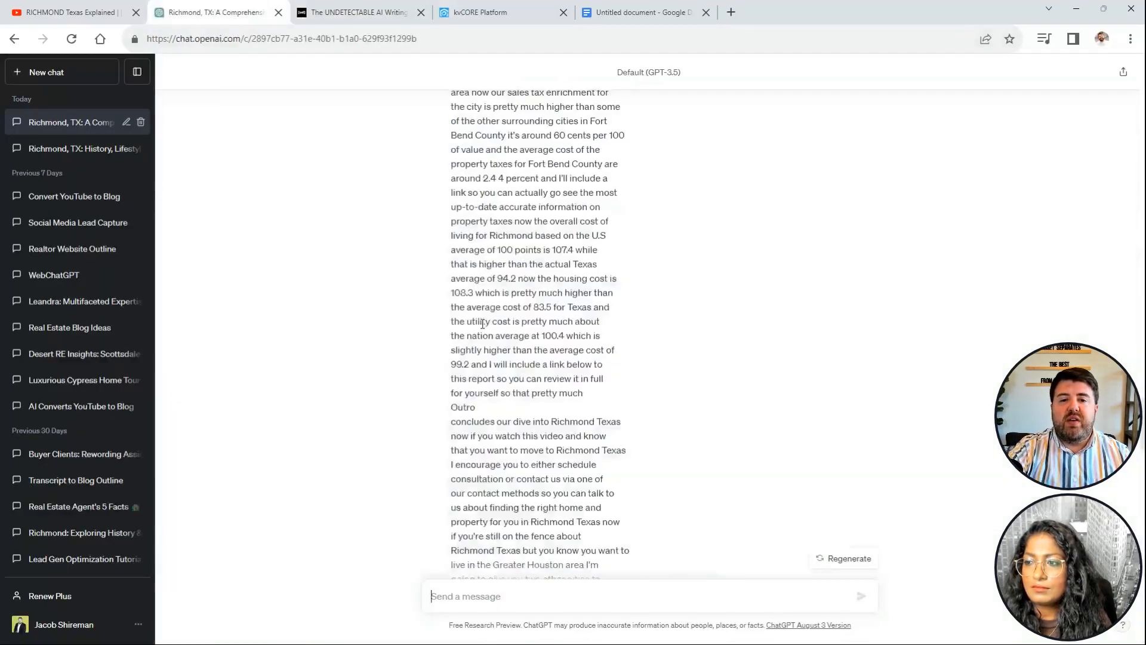
scroll(483, 317, "up", 20)
scroll(484, 316, "down", 12)
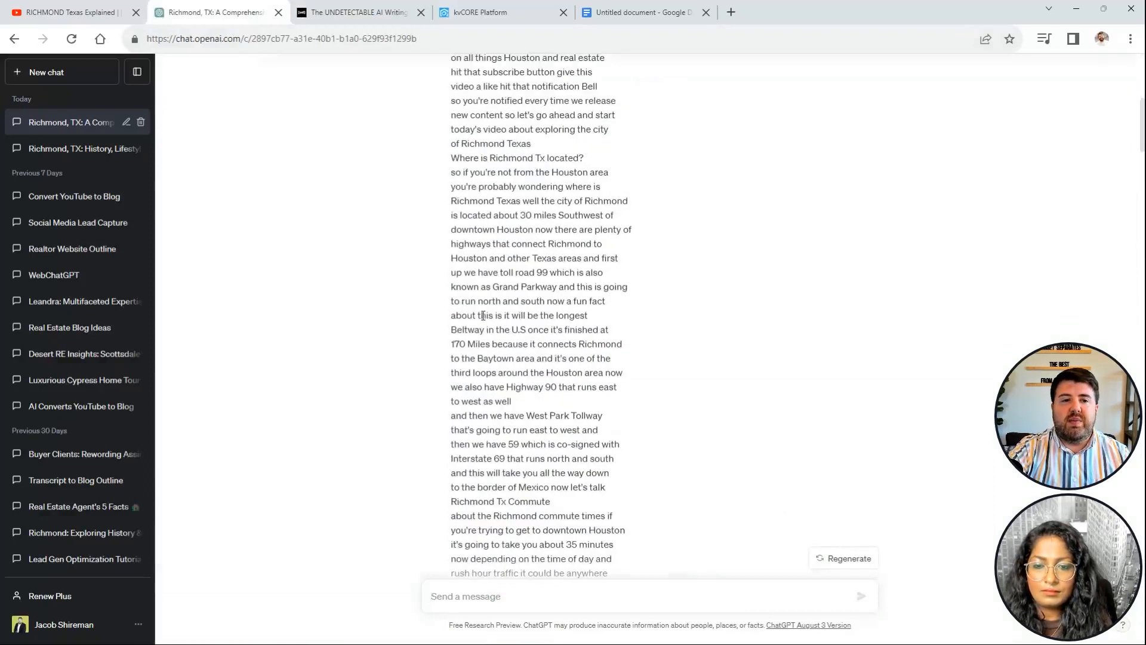
scroll(484, 316, "down", 15)
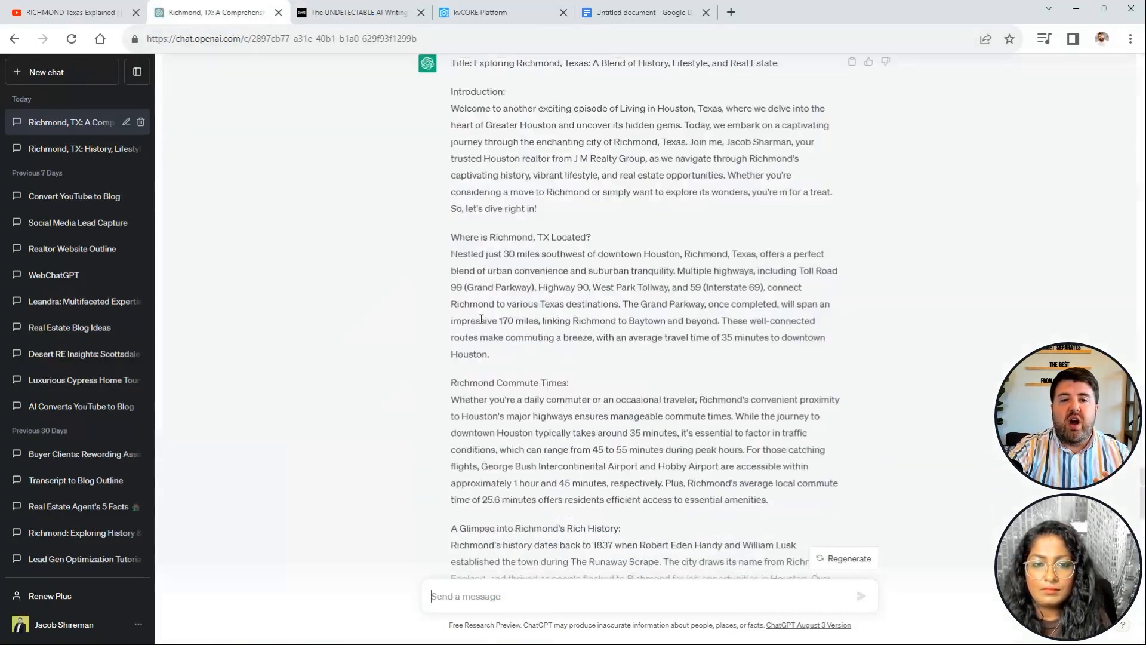
left_click_drag(544, 379, 447, 278)
key("ctrl+c")
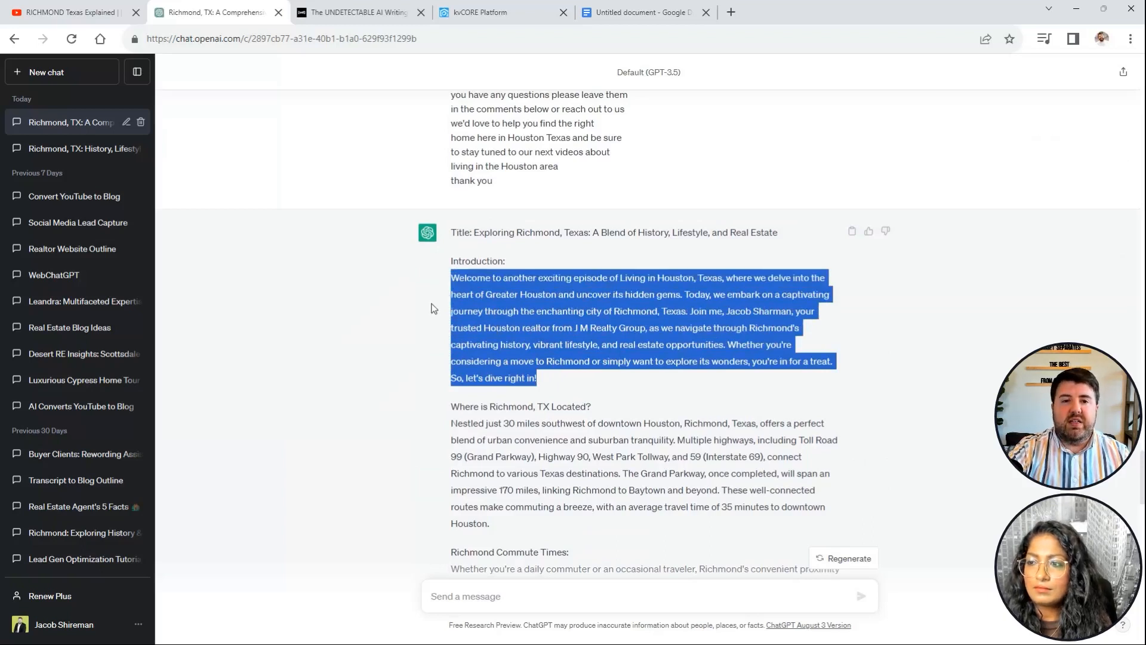
Switch to Undetectable AI, paste the introduction, run the check for AI and examine the detection verdict.
left_click(382, 6)
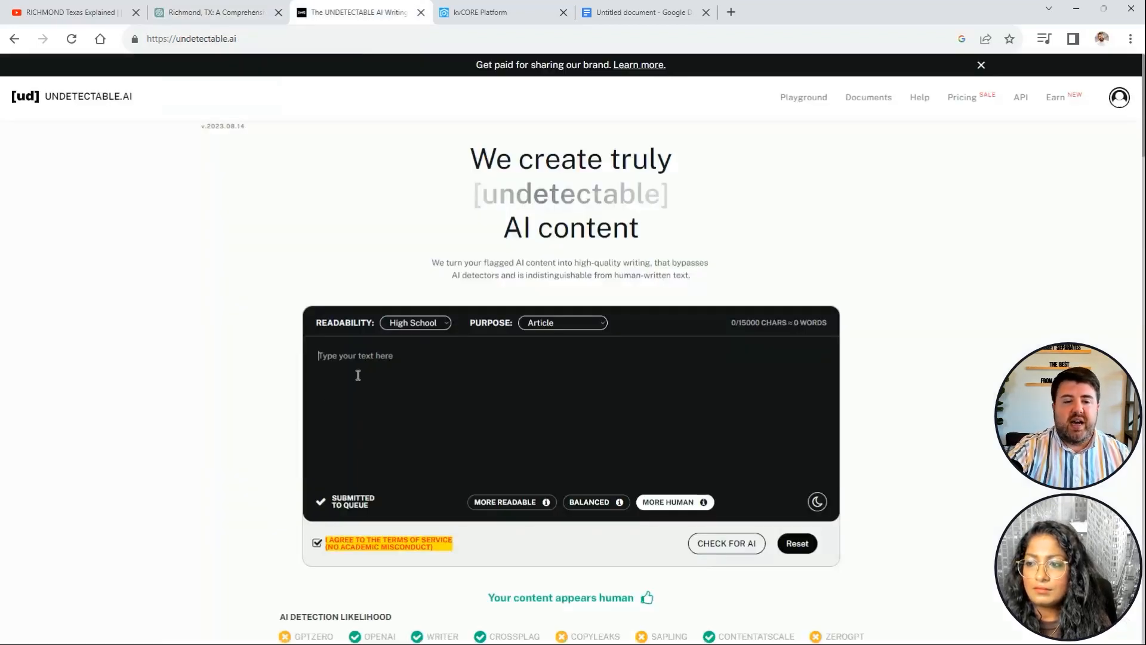
key("ctrl+v")
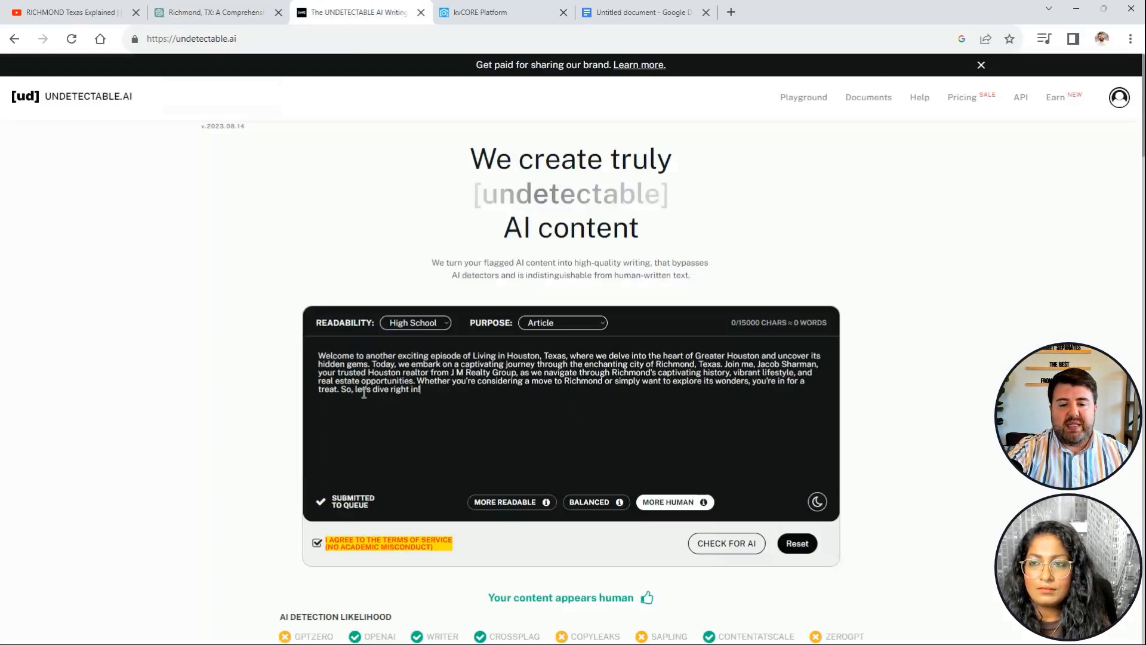
left_click(751, 546)
scroll(680, 367, "down", 5)
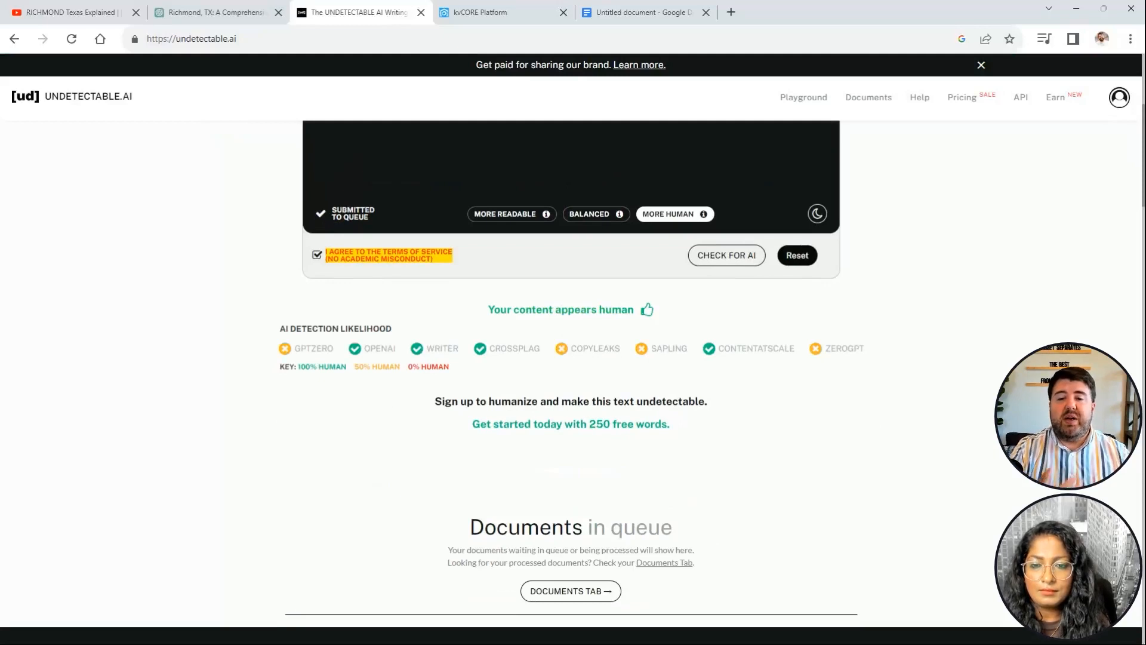
left_click_drag(482, 312, 685, 318)
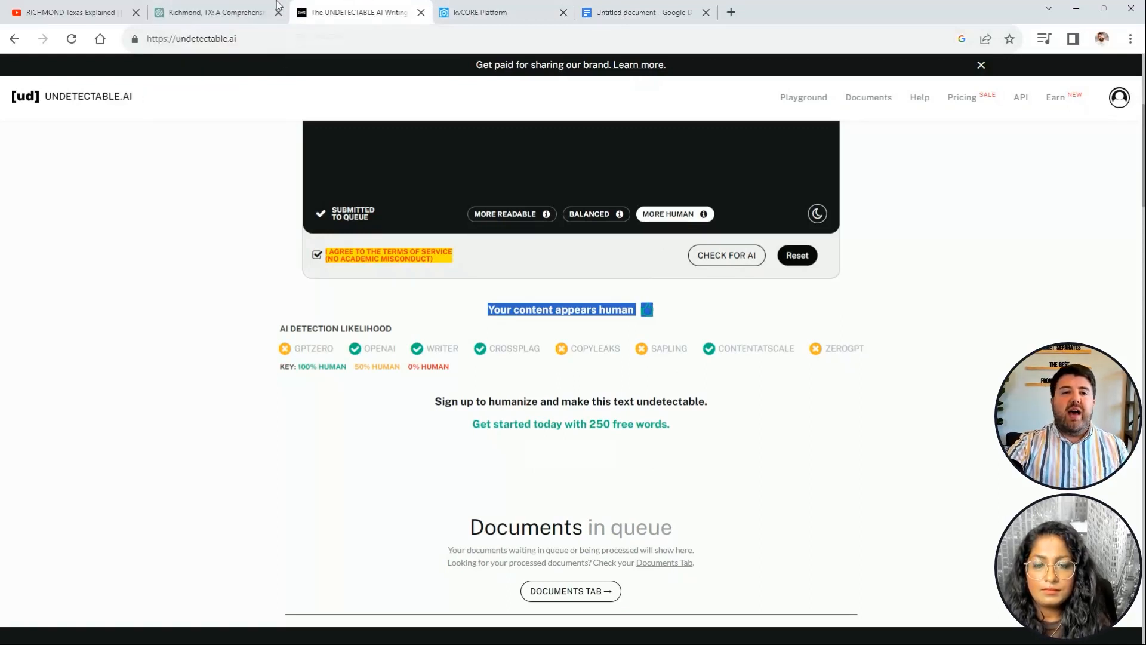
Switch to the kvCORE website's blog page and start adding a new blog post.
left_click(216, 8)
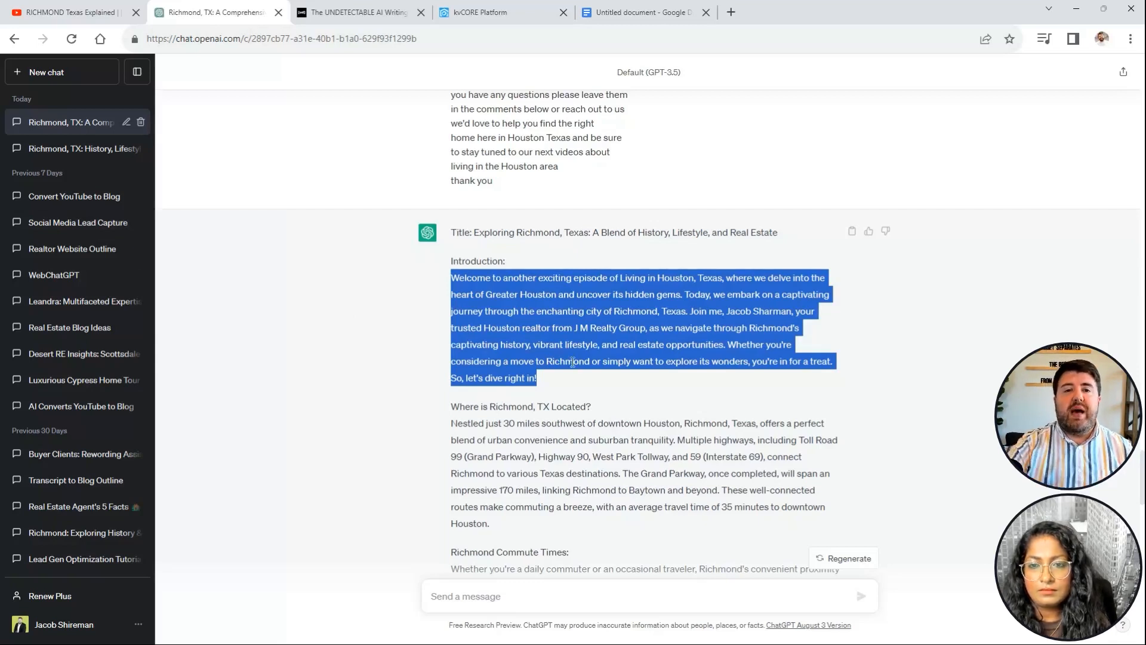
left_click(674, 9)
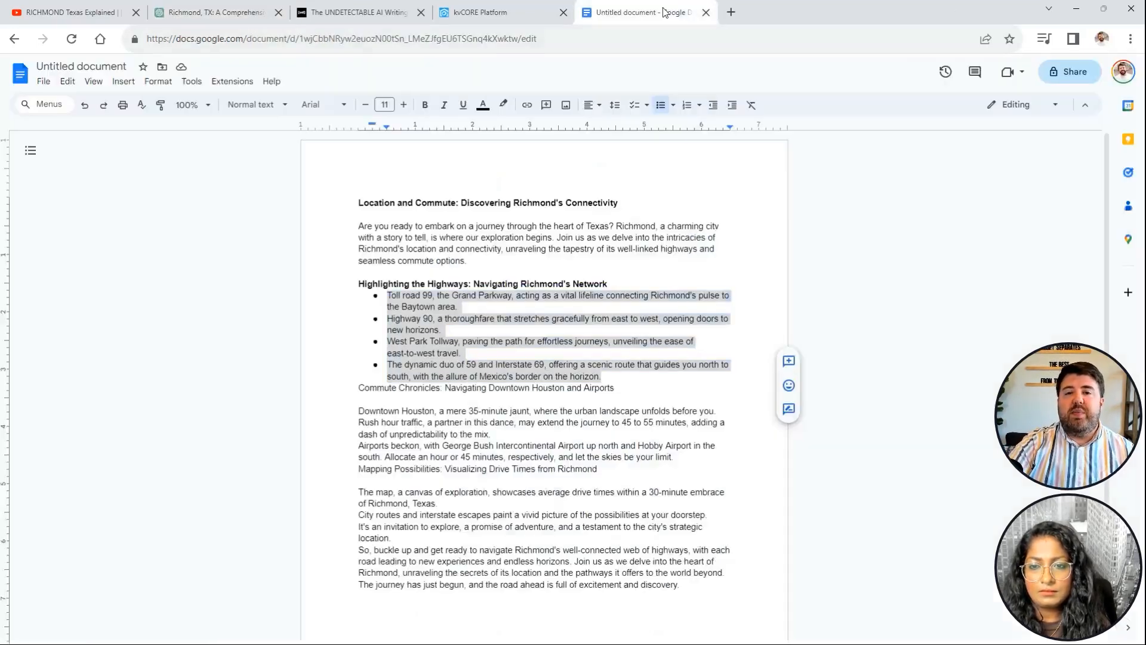
left_click(460, 11)
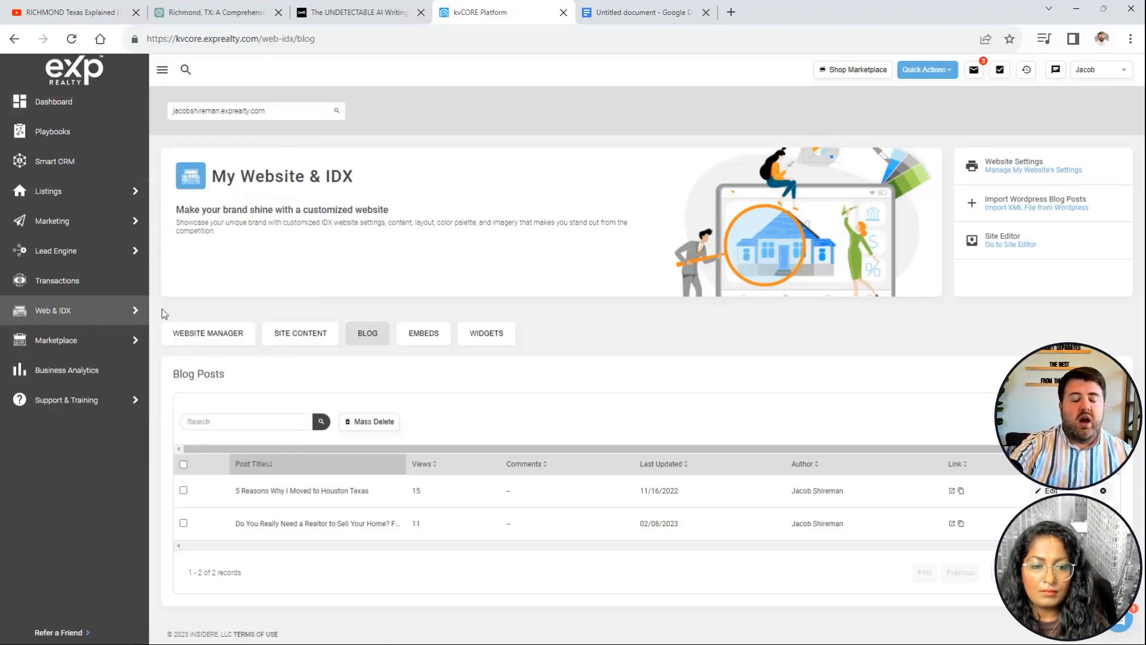
mouse_move(48, 317)
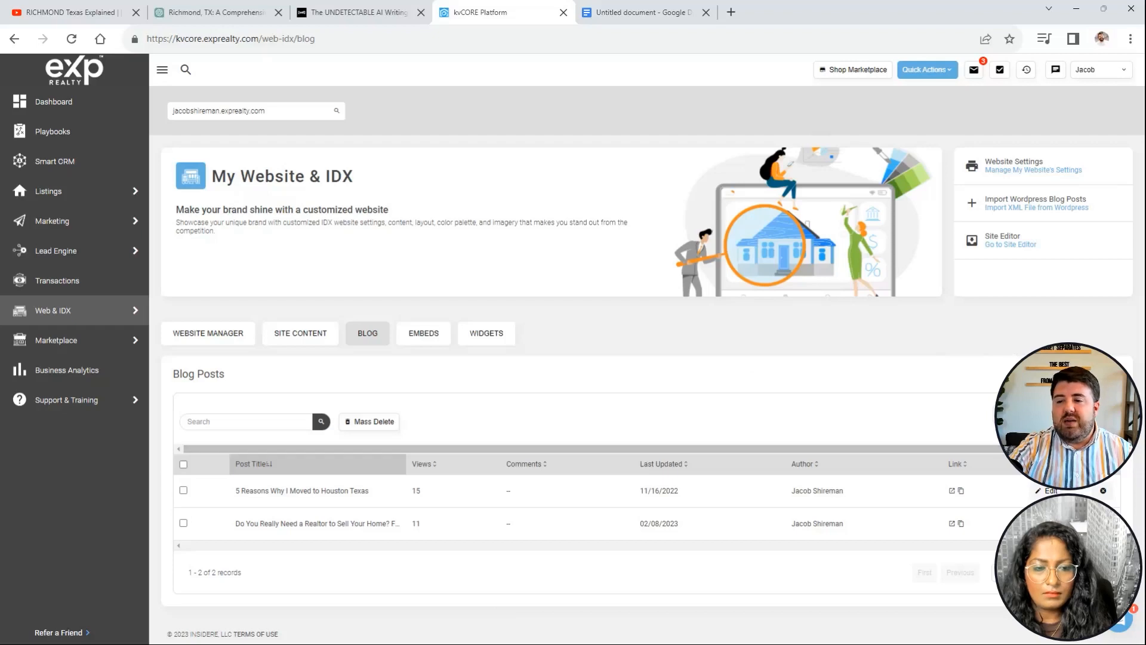
left_click(1082, 421)
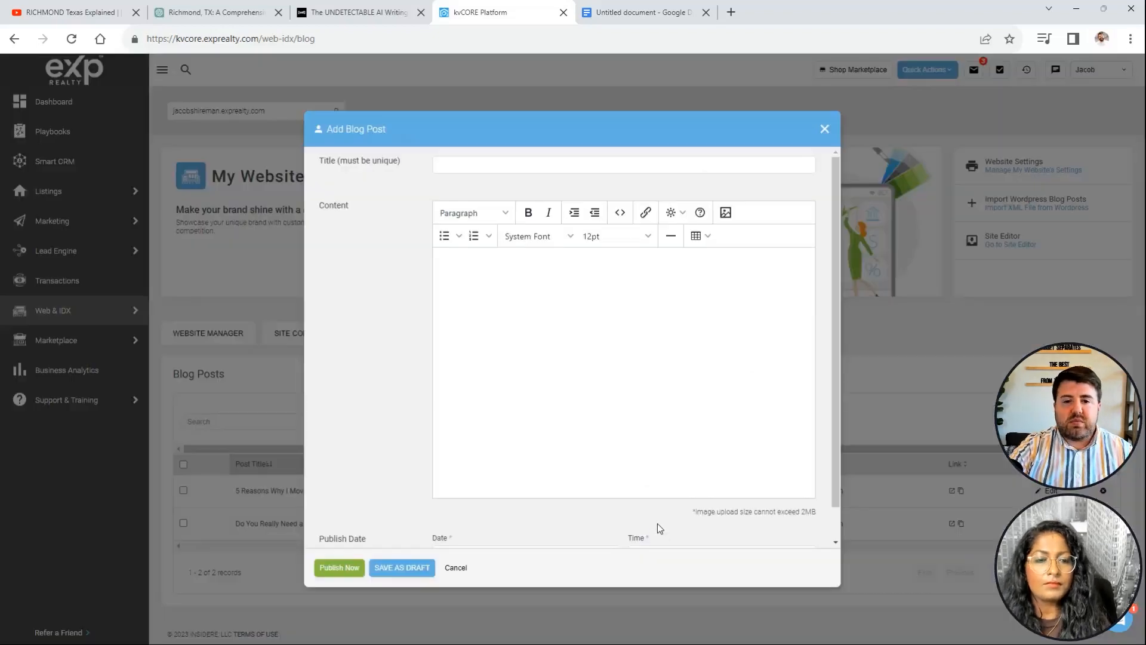
Copy the article title "Exploring Richmond, Texas: A Blend of History, Lifestyle, and Real Estate" from ChatGPT into the kvCORE blog post's title.
left_click(217, 11)
left_click_drag(779, 232, 475, 232)
key("ctrl+c")
left_click(349, 13)
left_click(227, 12)
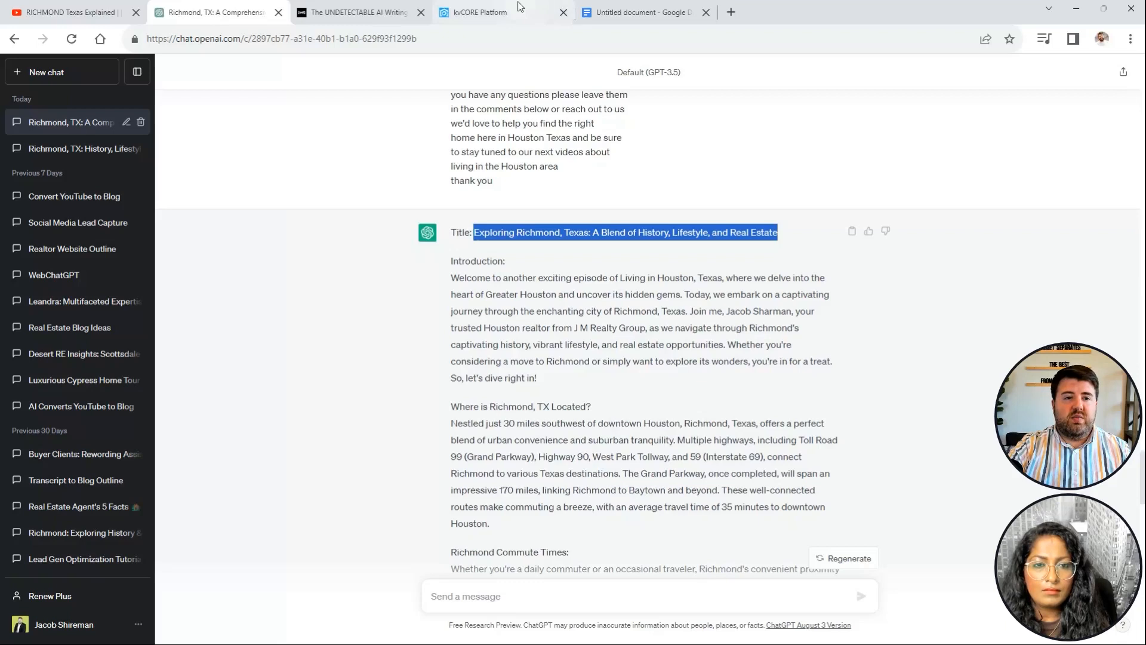
left_click_drag(519, 6, 373, 7)
left_click(492, 166)
key("ctrl+v")
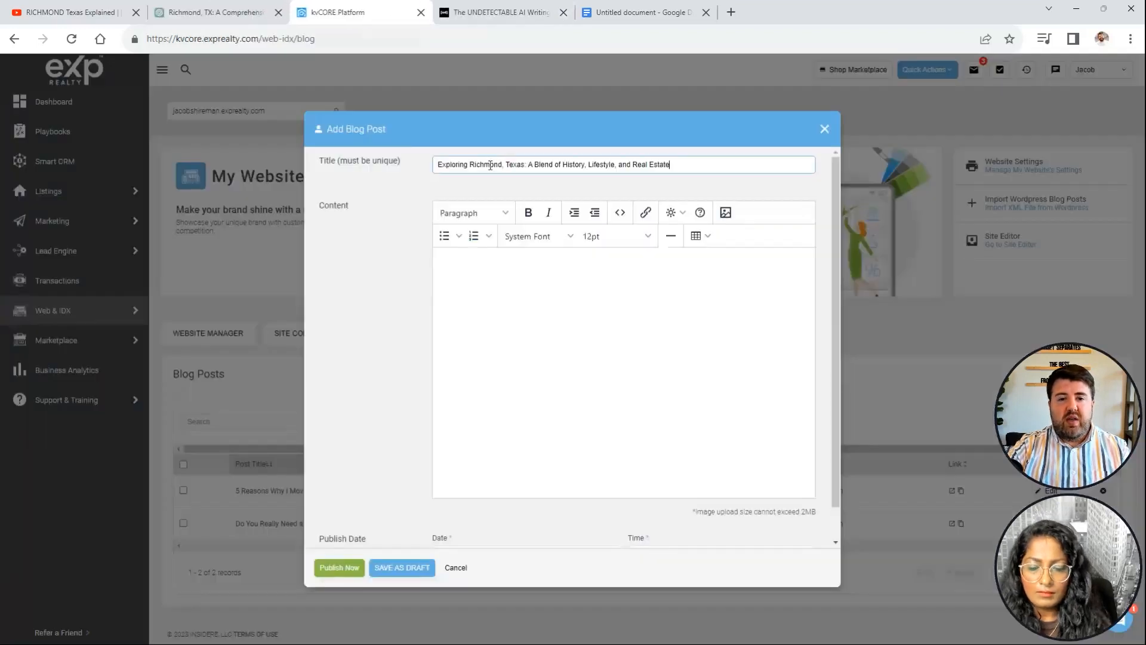
Replace the word "Exploring" in the blog post title with "Living in".
double_click(462, 164)
type("Living ")
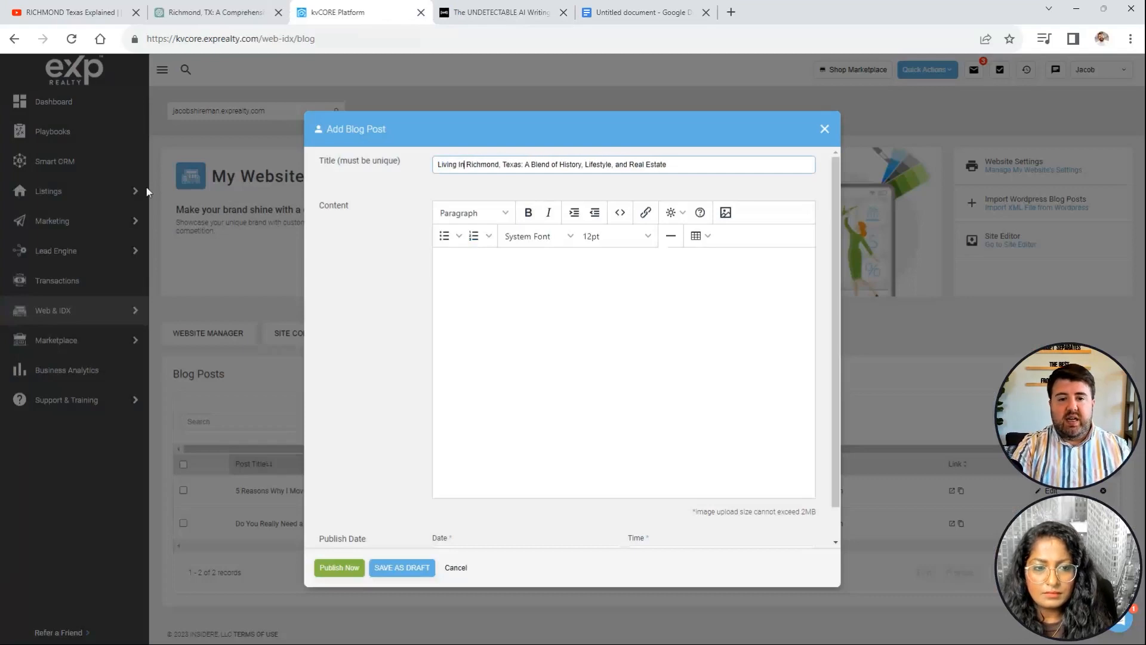
type("in")
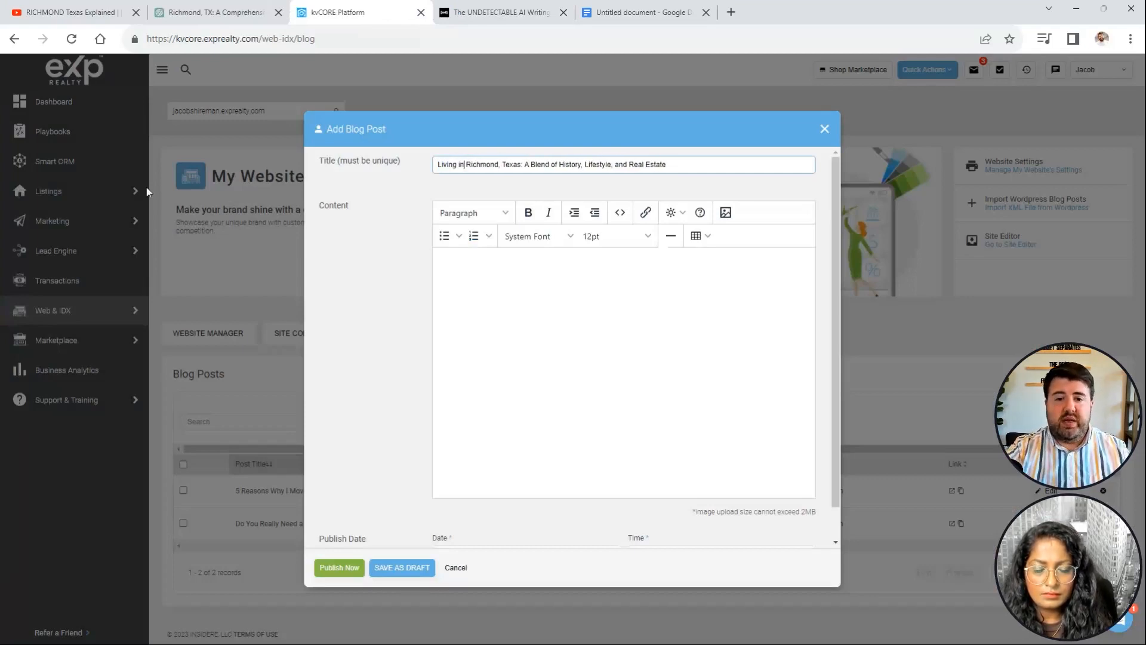
left_click(371, 224)
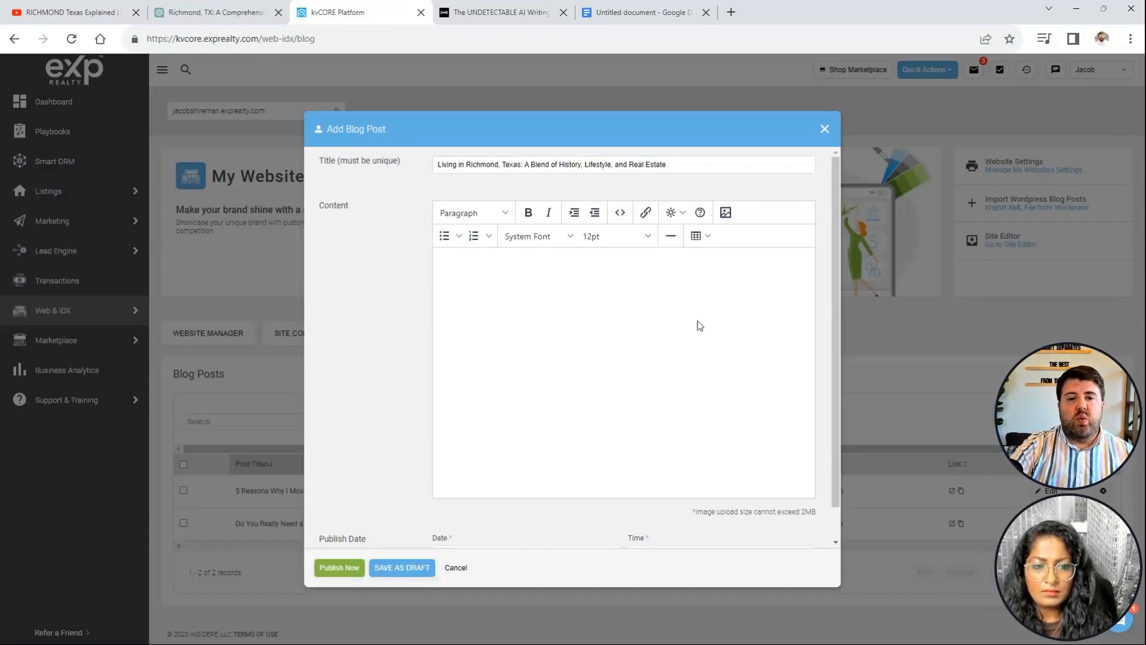
Copy the Introduction paragraph from the ChatGPT article and paste it as plain text into the blog post's content.
left_click(487, 281)
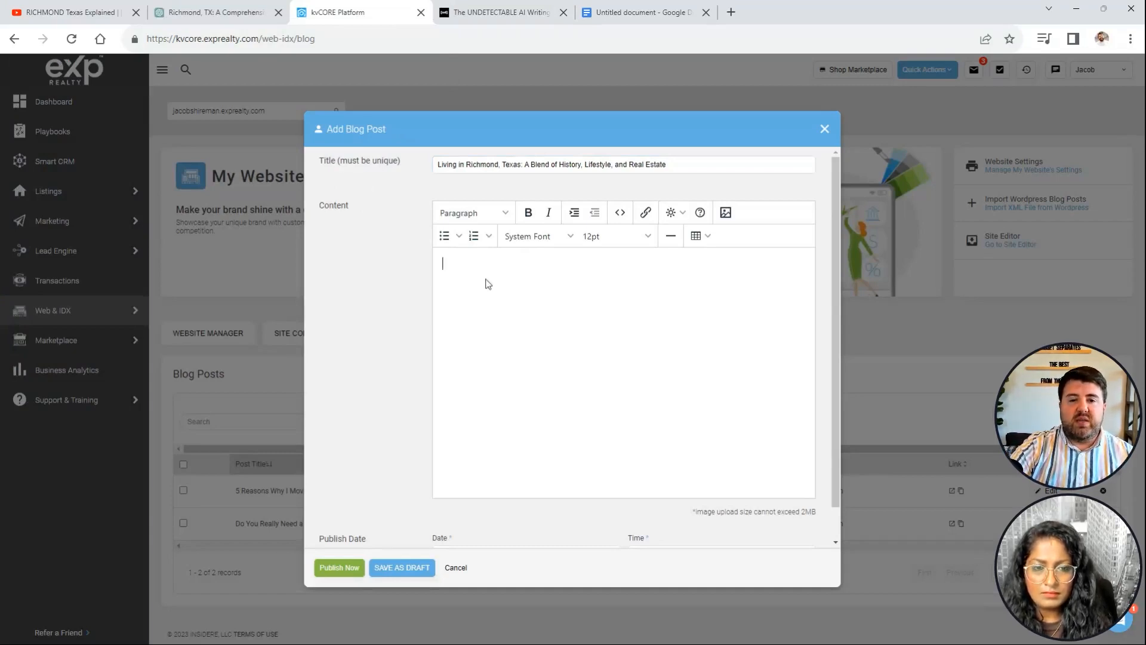
left_click(189, 7)
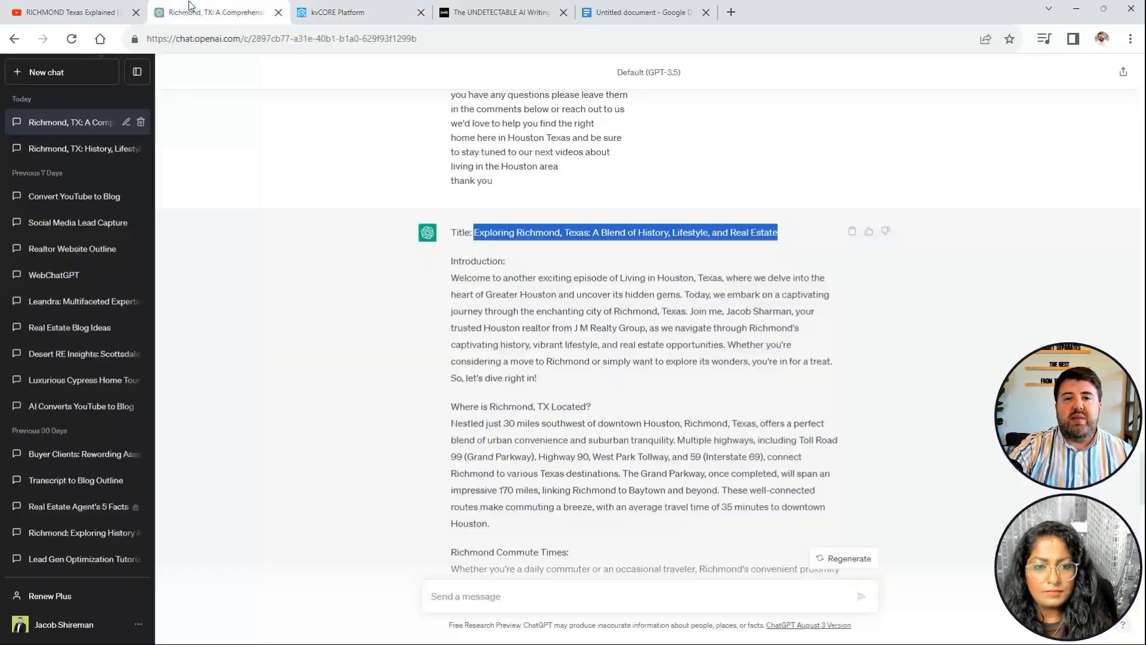
left_click(666, 8)
left_click(233, 8)
left_click_drag(541, 379, 452, 276)
key("super+c")
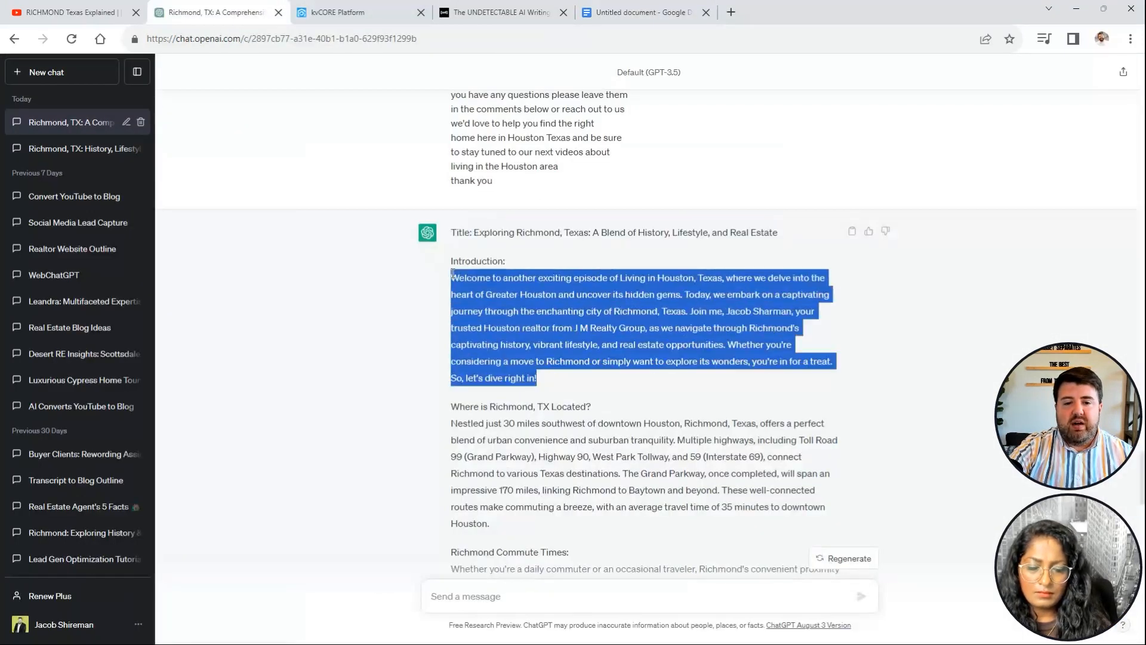
left_click(344, 8)
right_click(526, 271)
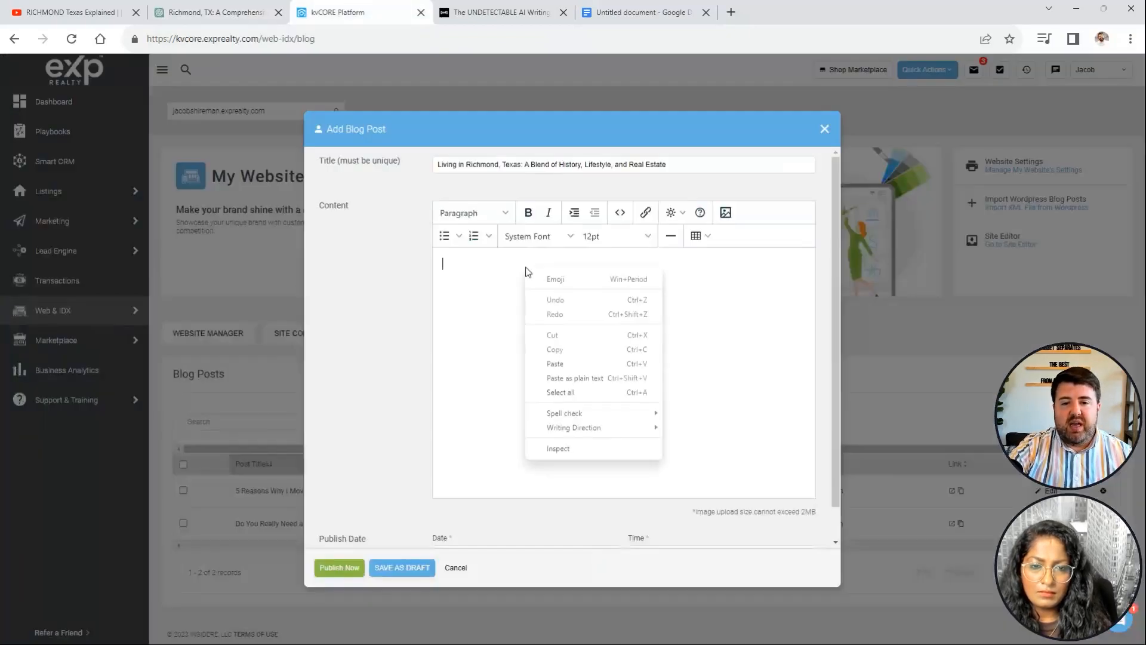
left_click(579, 380)
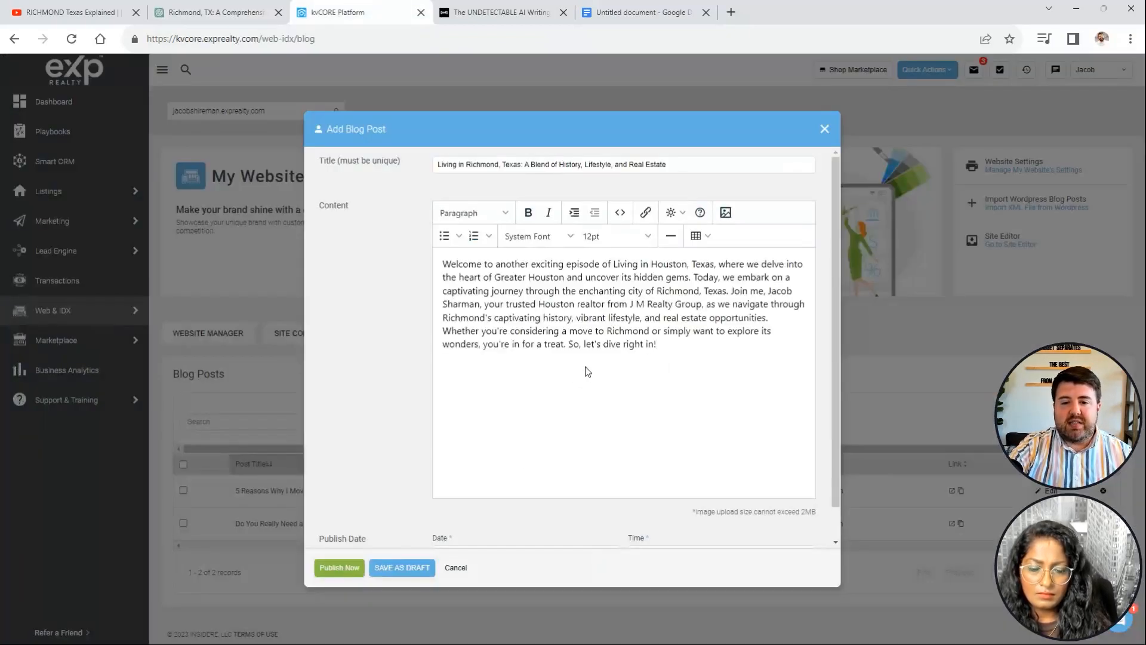
Split the pasted introduction into two paragraphs, starting the second one at "Join me".
left_click(730, 292)
key("Return")
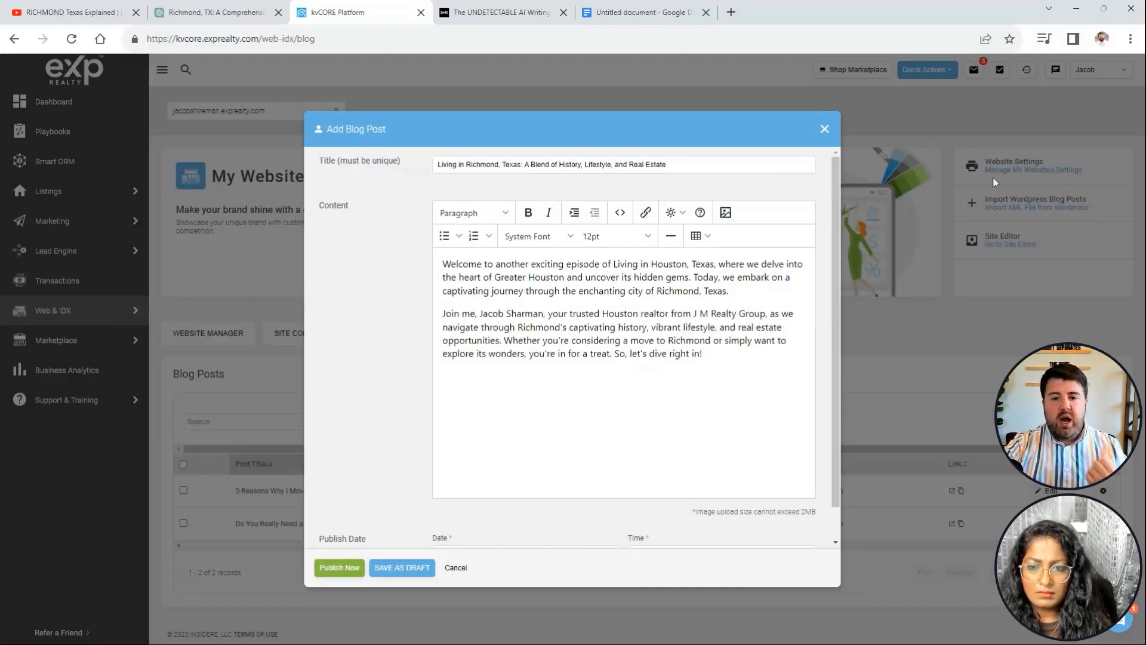
left_click_drag(614, 261, 716, 265)
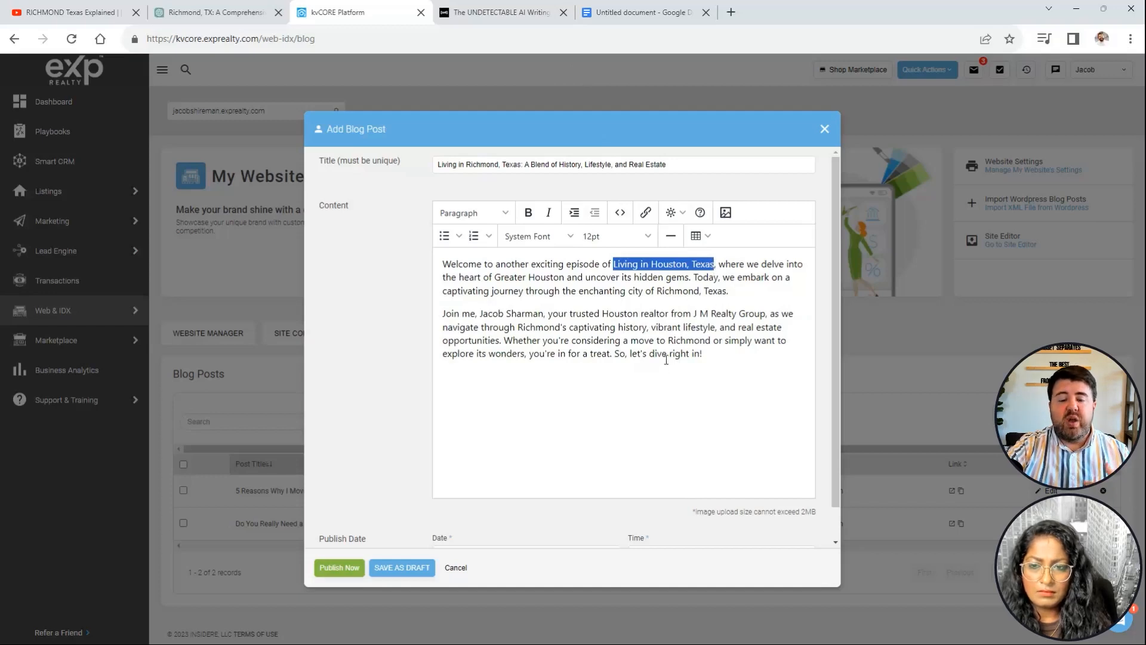
Copy the Location and Commute text below the title in Google Docs and paste it on a new line after the blog post's introduction.
left_click(718, 351)
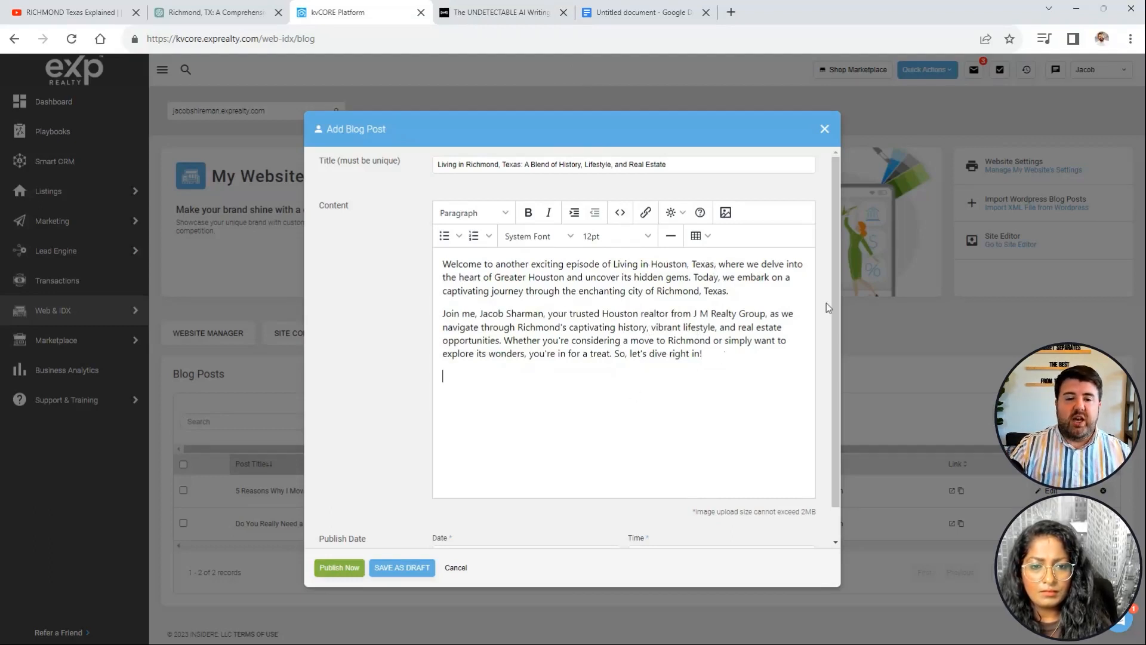
key("Return")
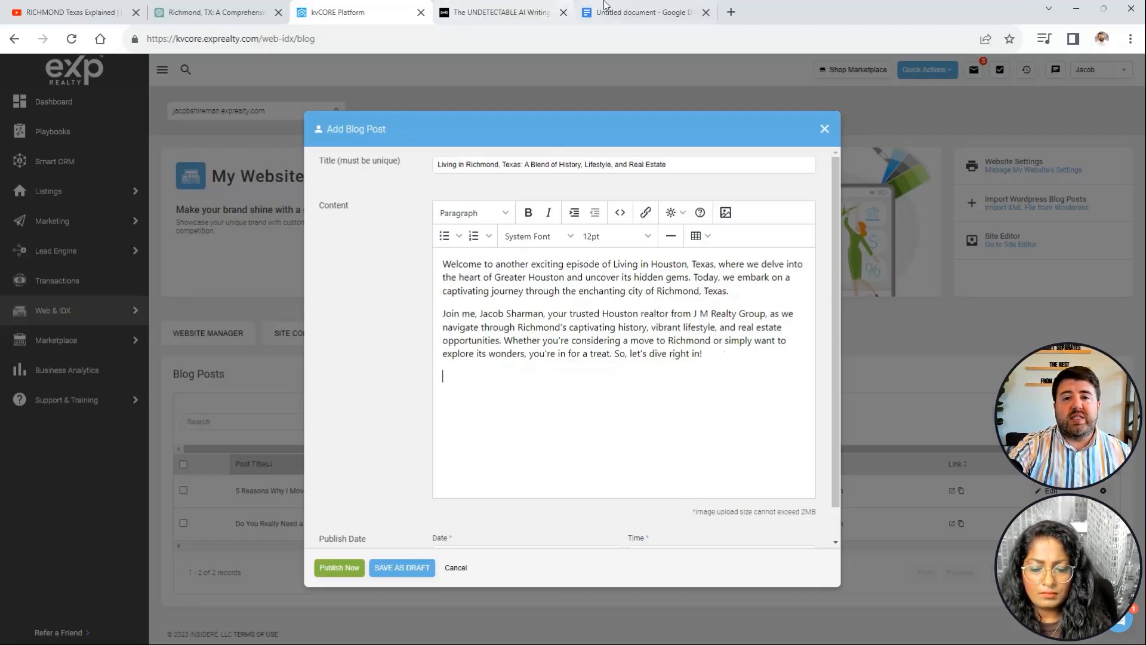
left_click(644, 12)
left_click_drag(358, 228, 683, 585)
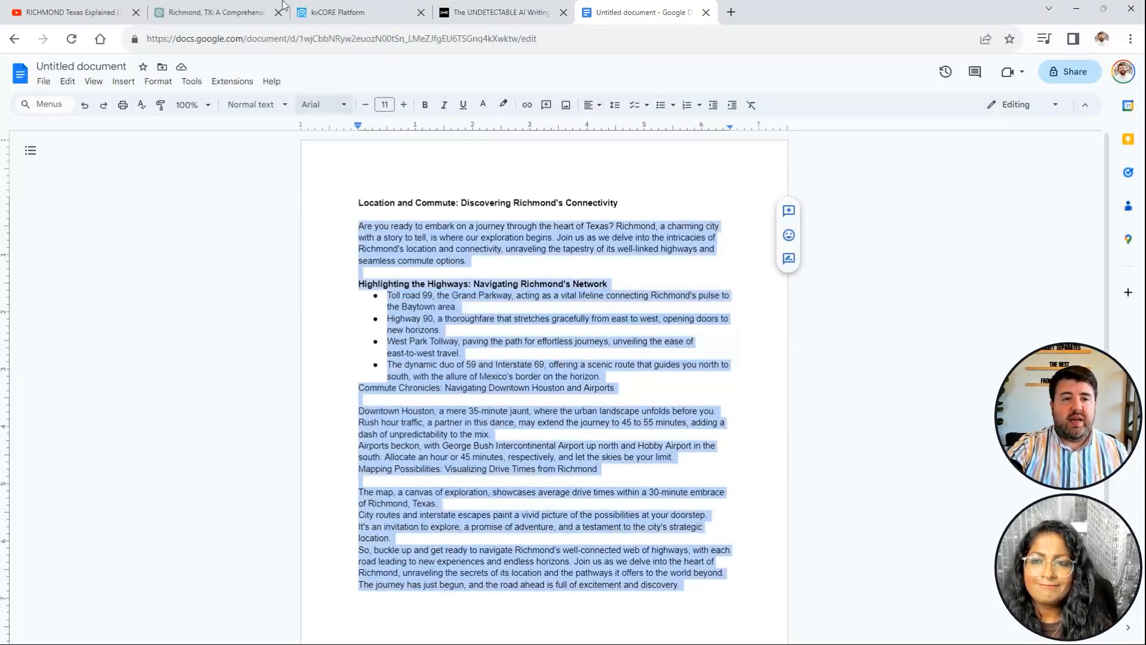
left_click(235, 8)
left_click(463, 7)
left_click(353, 8)
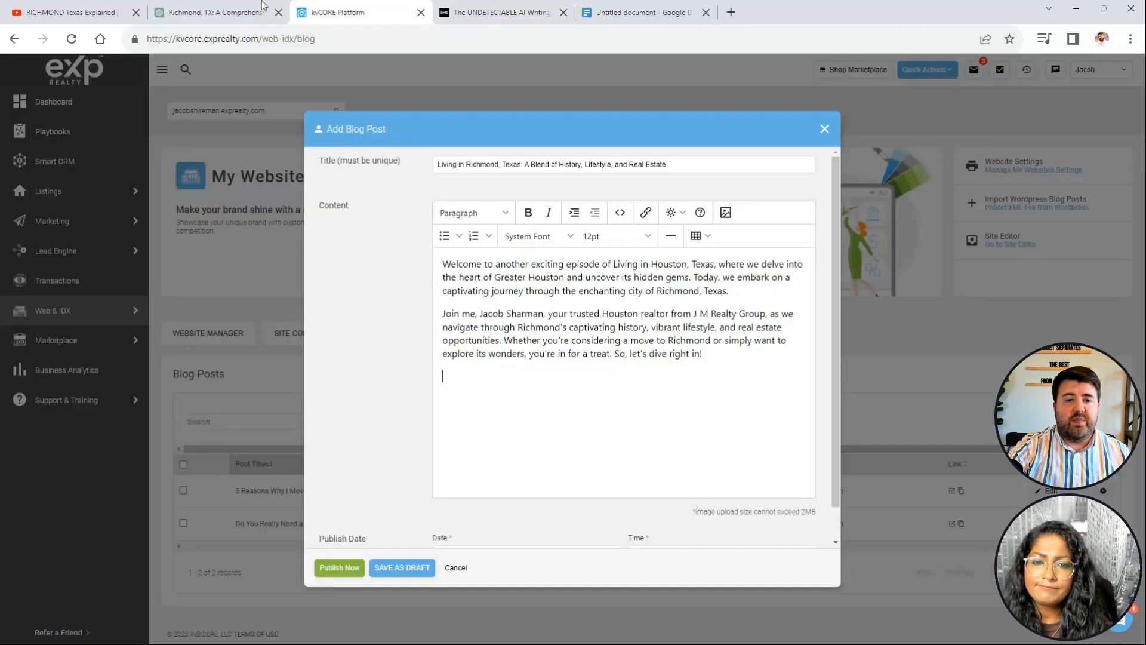
key("ctrl+v")
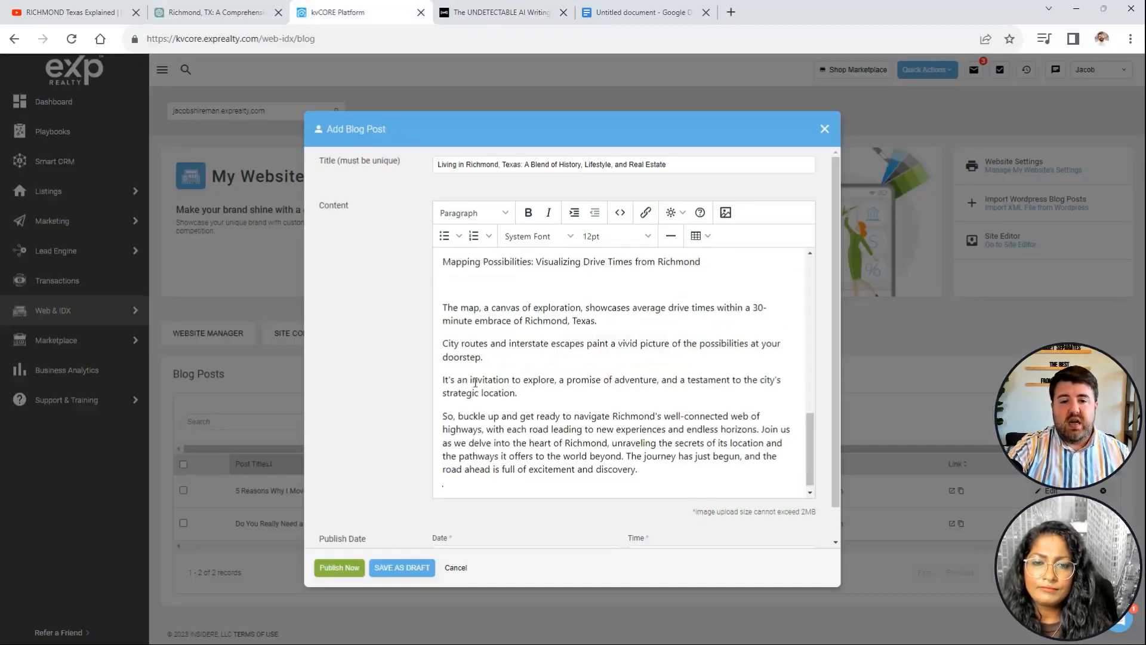
Format the "Highlighting the Highways: Navigating Richmond's Network" line as Heading 2 and delete the blank line above it.
scroll(475, 382, "up", 10)
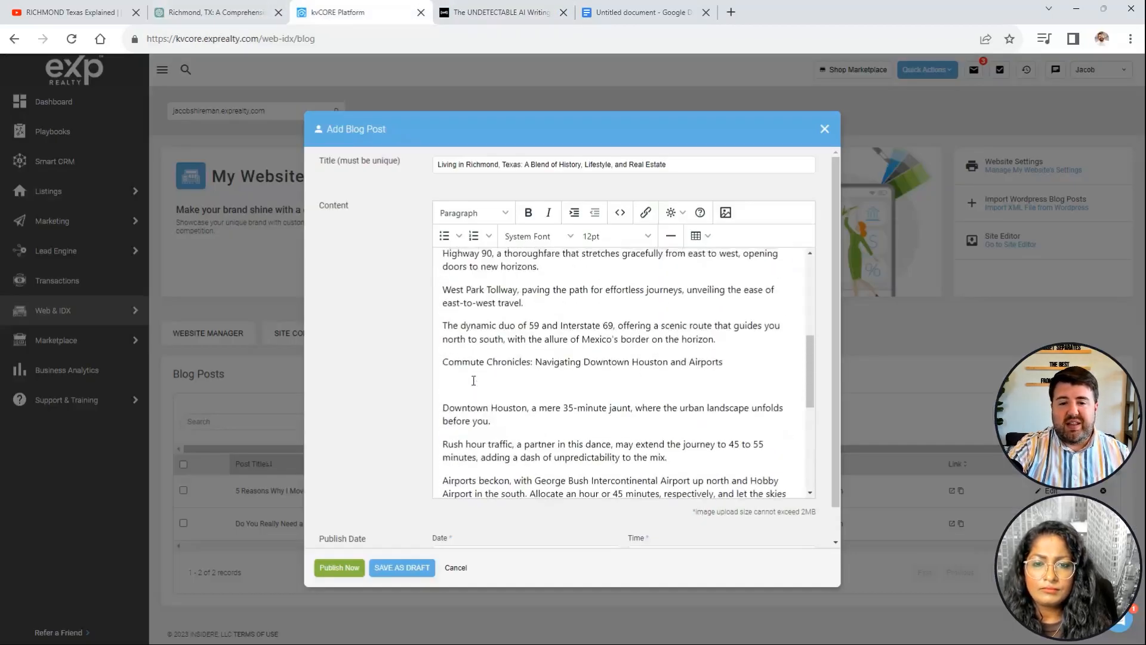
scroll(473, 381, "up", 10)
scroll(473, 380, "down", 2)
left_click_drag(696, 359, 443, 369)
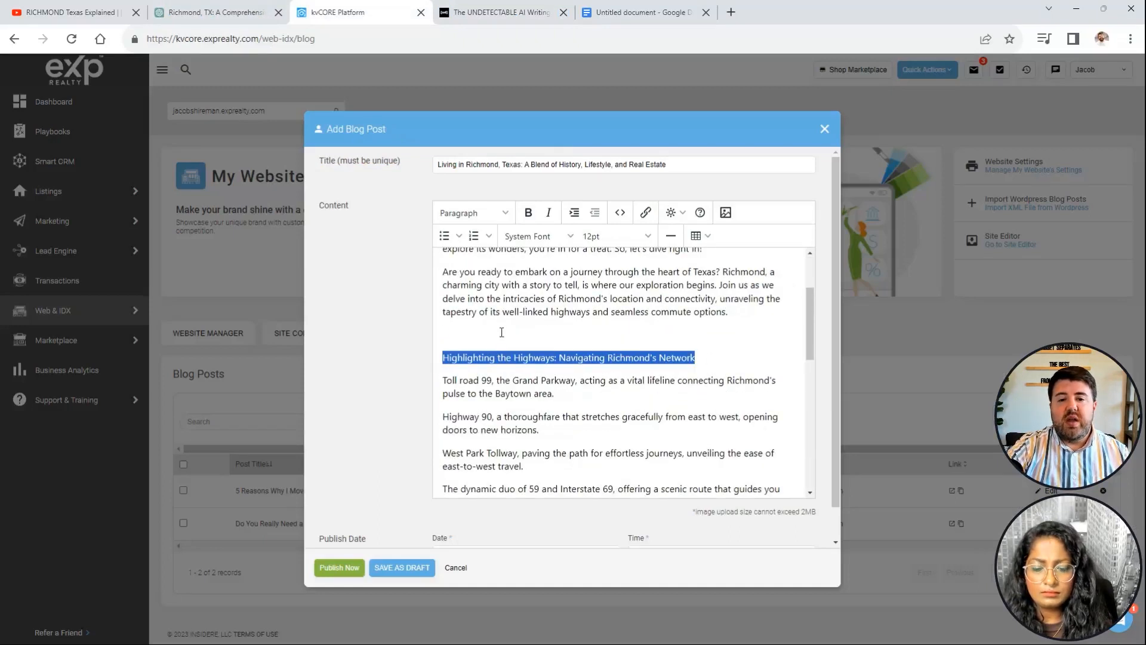
scroll(502, 331, "up", 2)
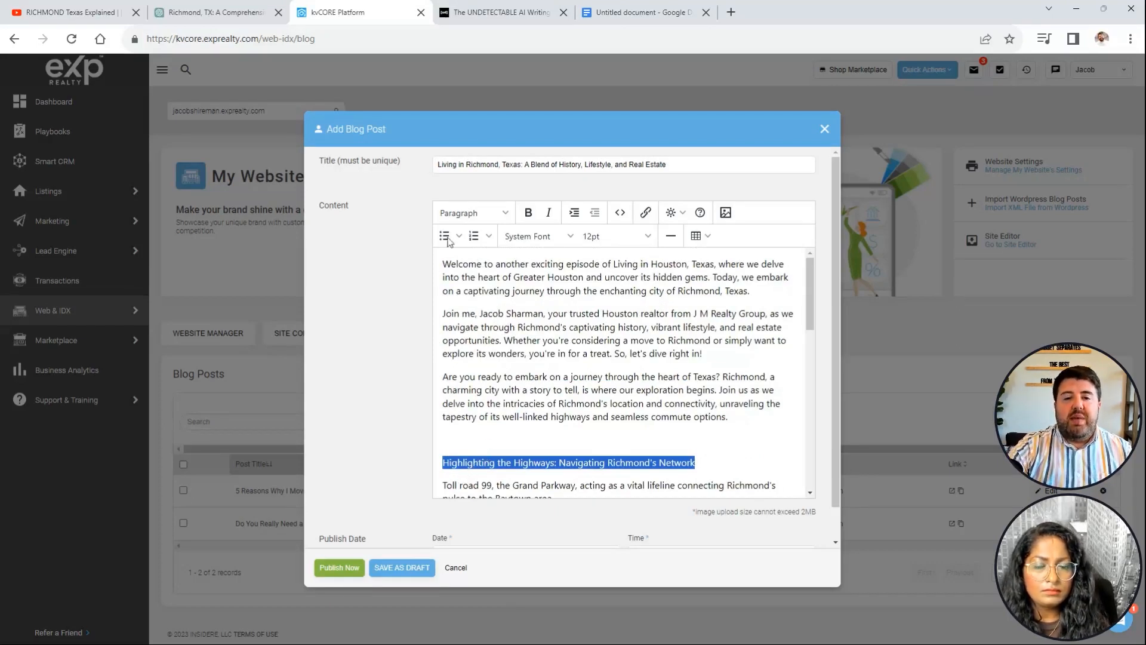
left_click(468, 215)
left_click(477, 276)
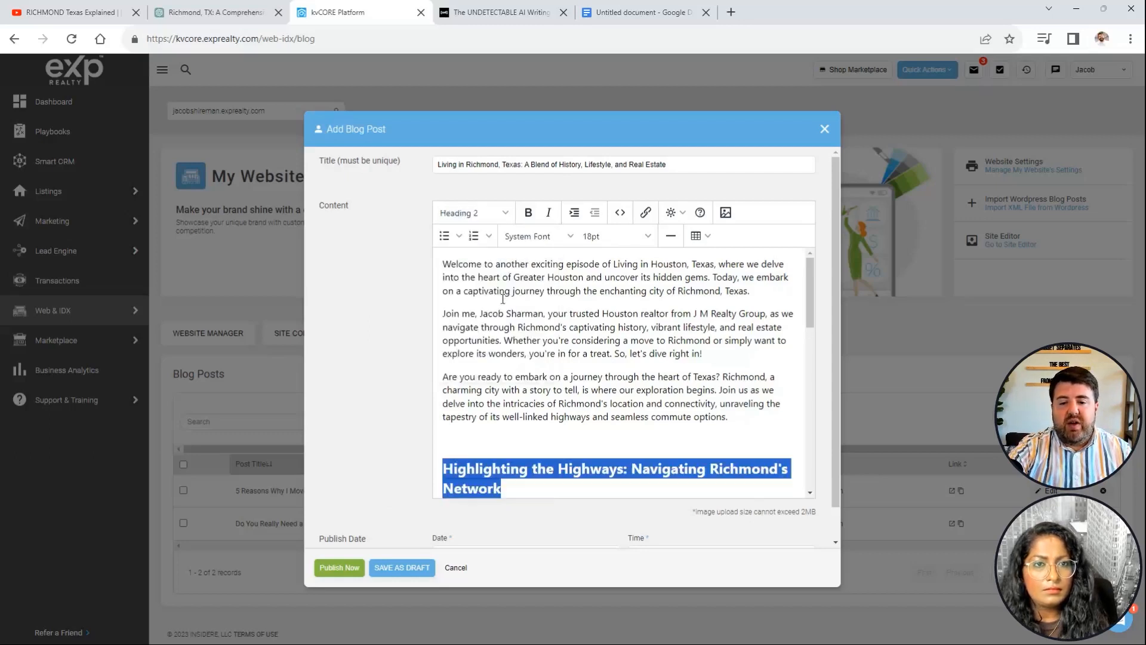
scroll(567, 397, "down", 3)
left_click(751, 298)
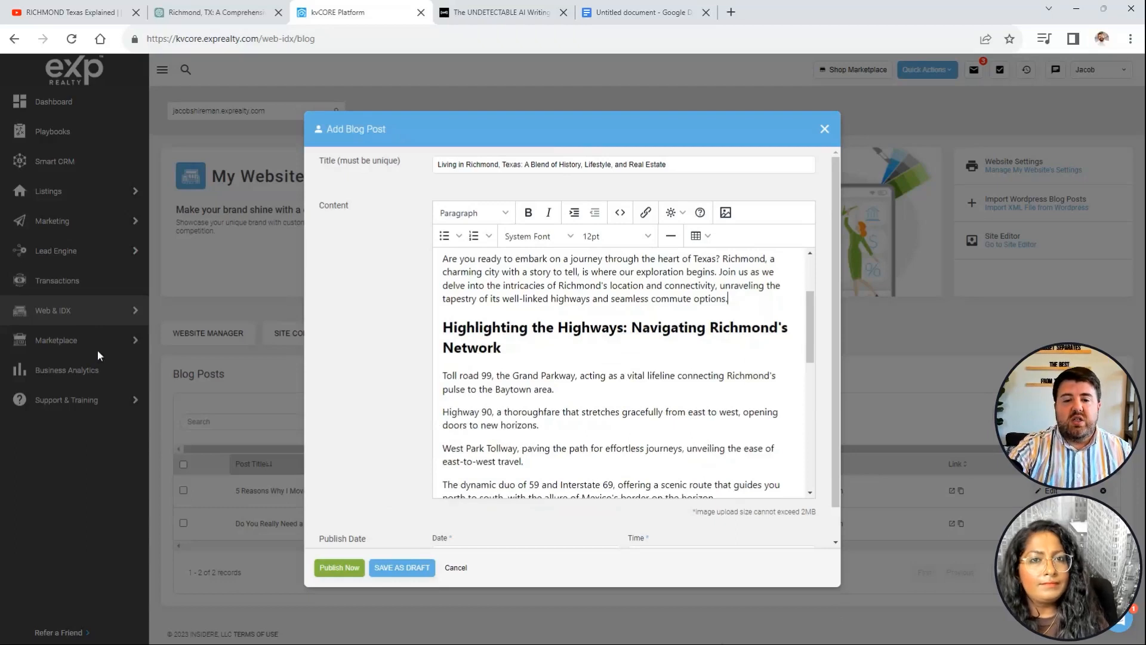
Check the highways subheading's formatting in the Google Docs source, then undo its Heading 2 style and the blank-line removal in the blog post.
scroll(504, 402, "down", 2)
scroll(496, 370, "up", 1)
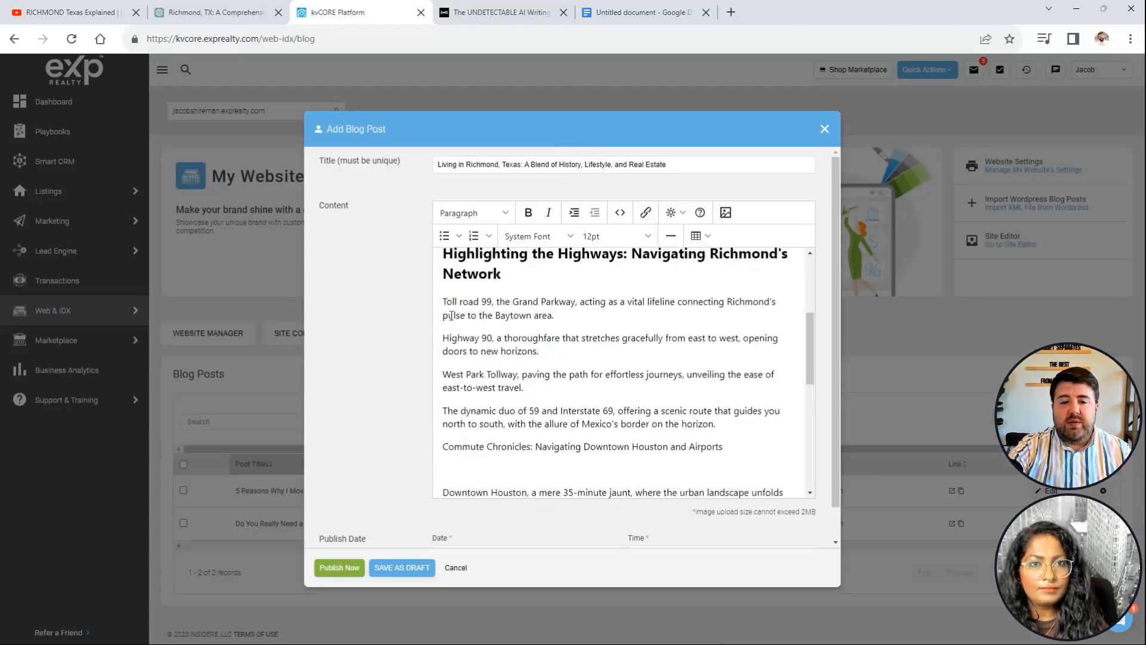
scroll(514, 330, "up", 1)
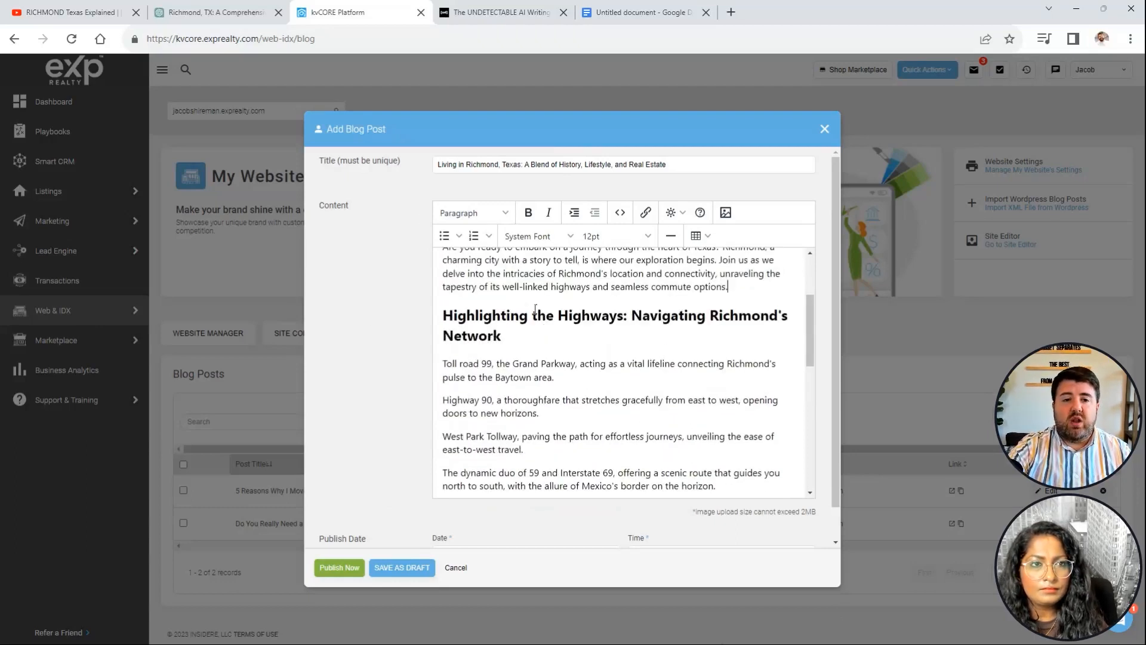
left_click(507, 12)
left_click(639, 12)
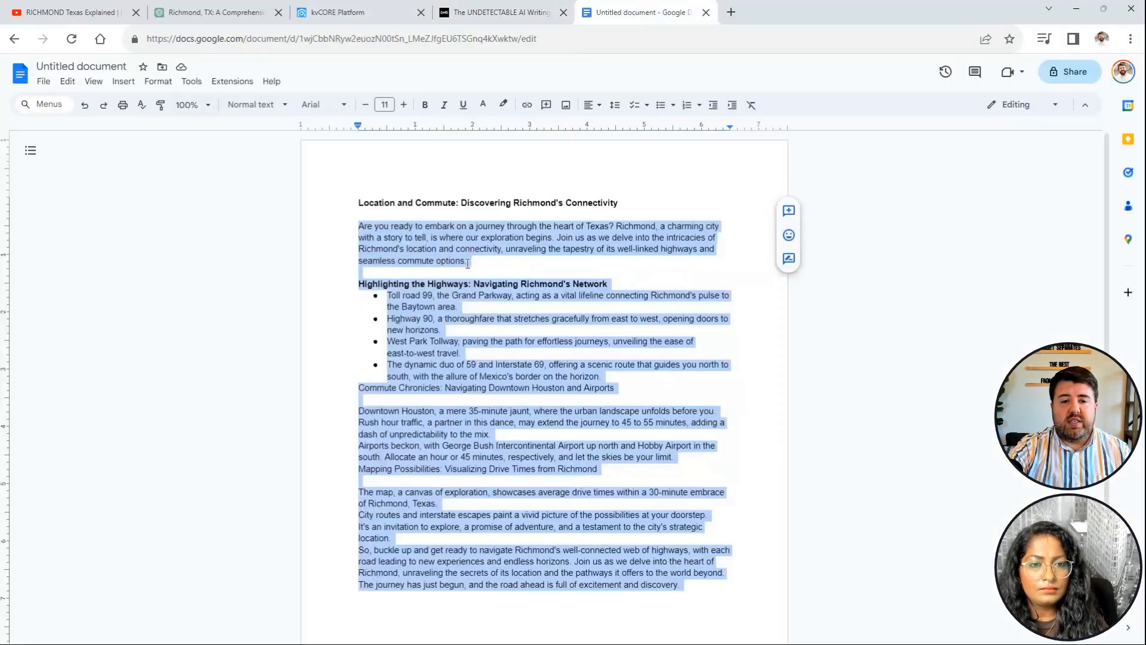
left_click(200, 8)
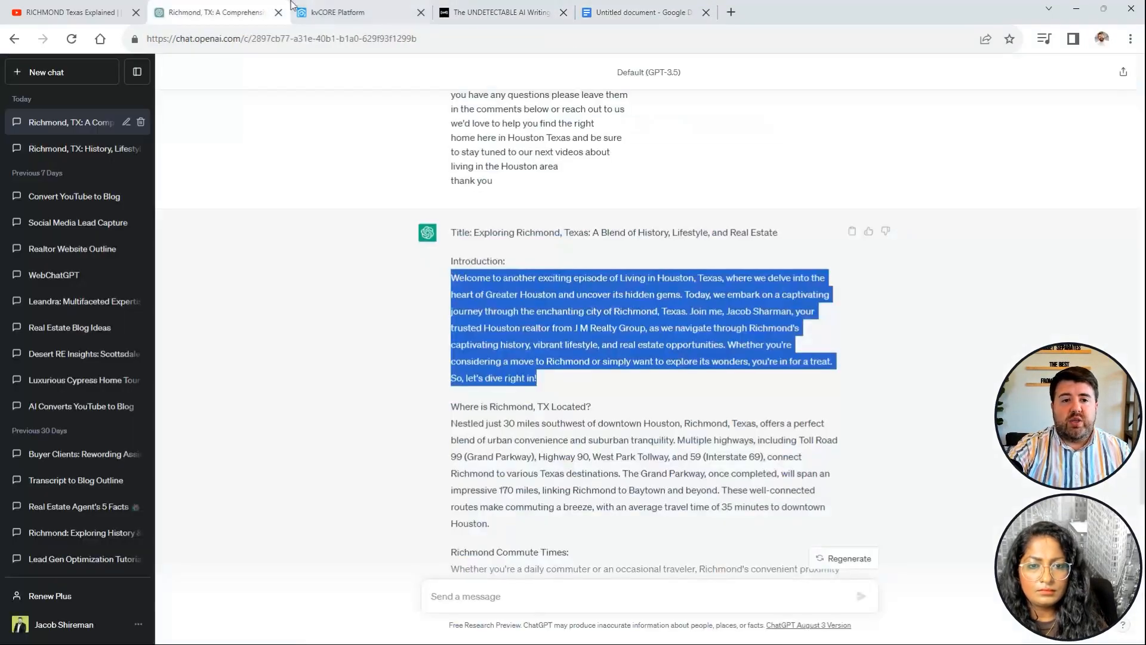
left_click(327, 8)
left_click_drag(512, 335, 435, 312)
key("ctrl+z")
key("ctrl+z")
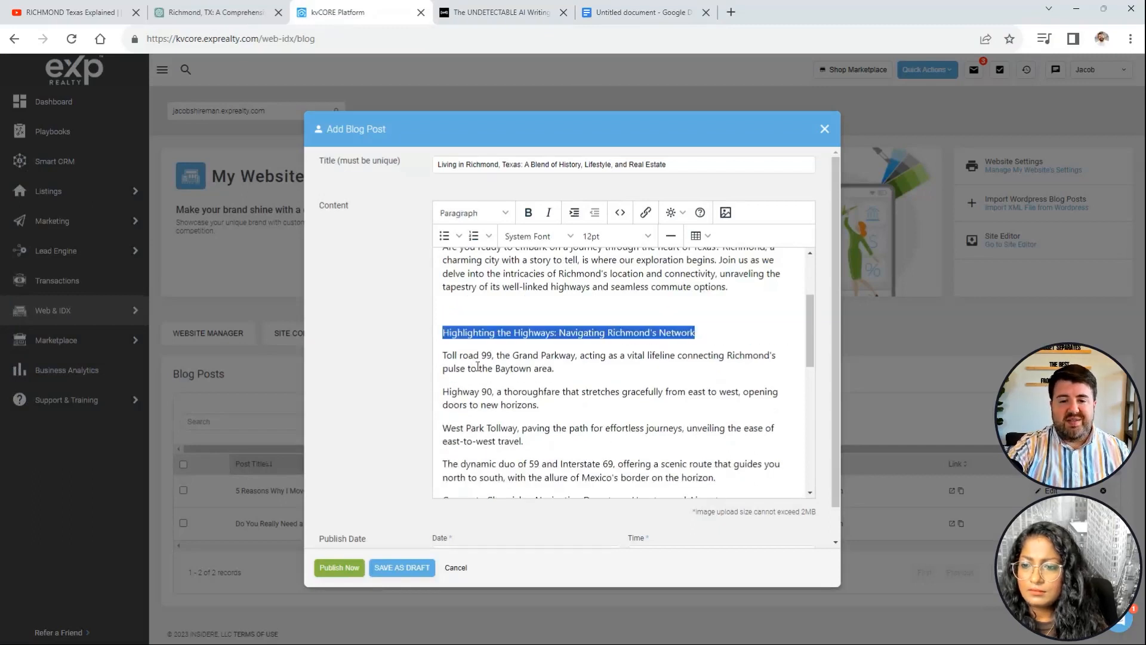
Make the "Highlighting the Highways: Navigating Richmond's Network" line bold and delete the blank line above it.
left_click(527, 213)
left_click(747, 290)
key("Delete")
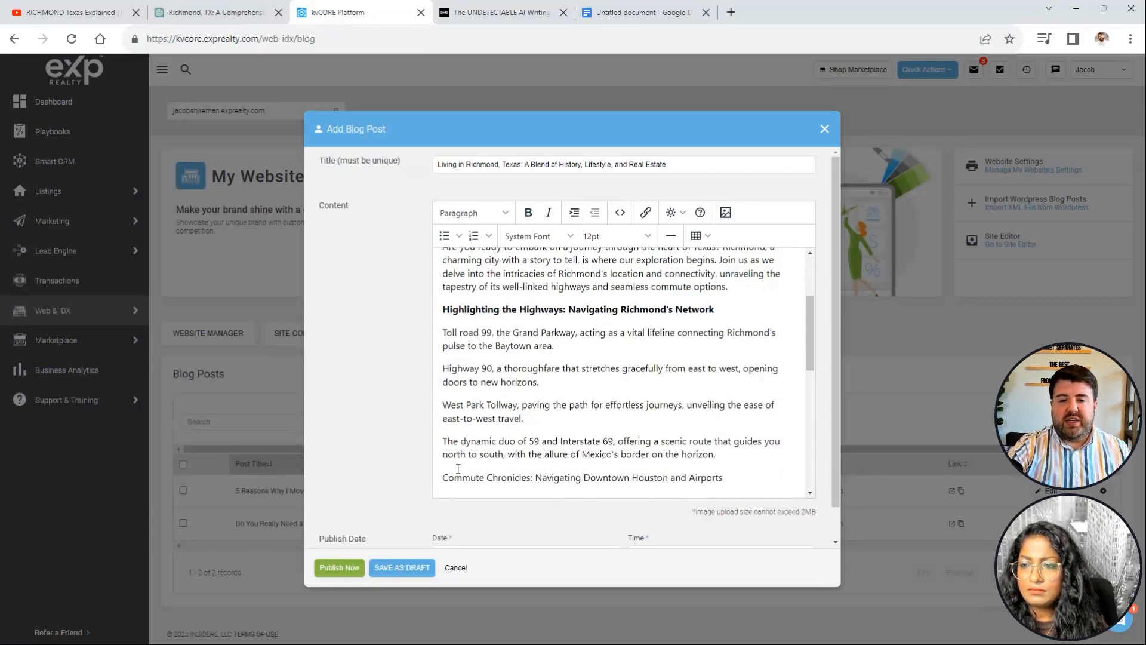
Copy the title "Location and Commute: Discovering Richmond's Connectivity" from Google Docs and paste it on a new line after the blog post's introduction.
scroll(503, 442, "up", 3)
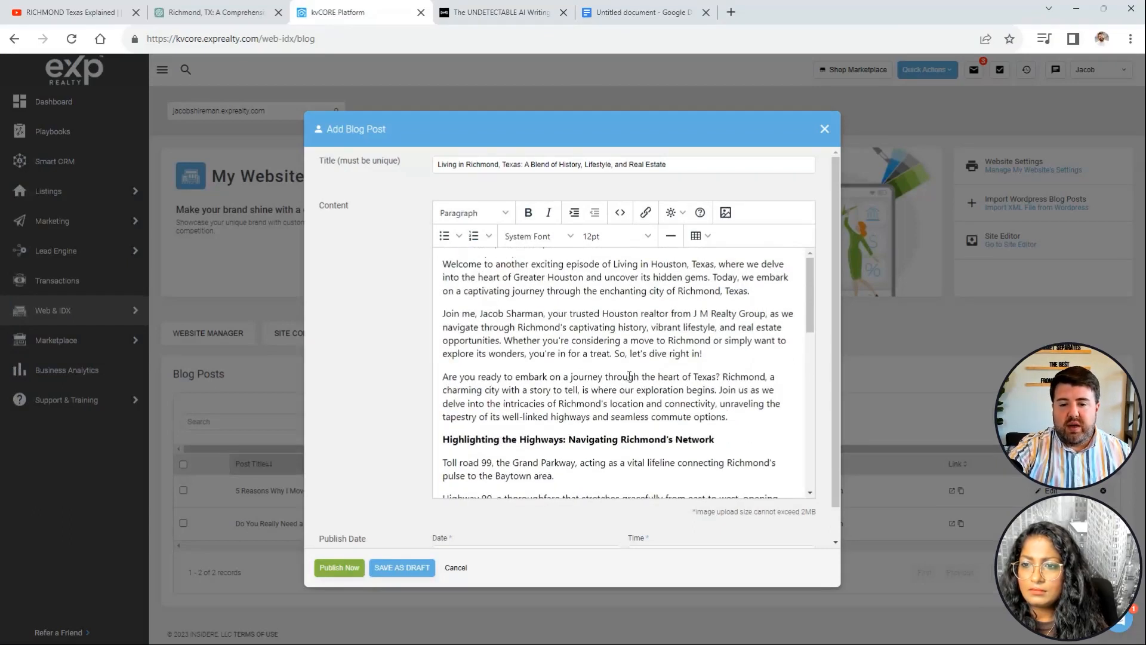
left_click(750, 361)
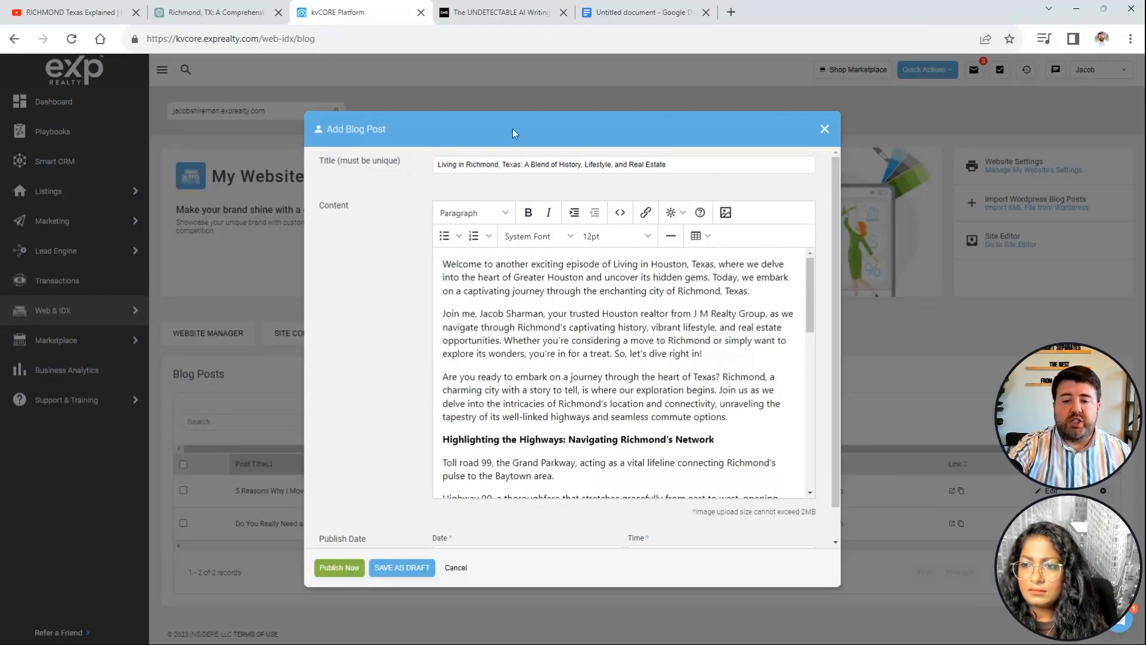
left_click(615, 12)
left_click(567, 276)
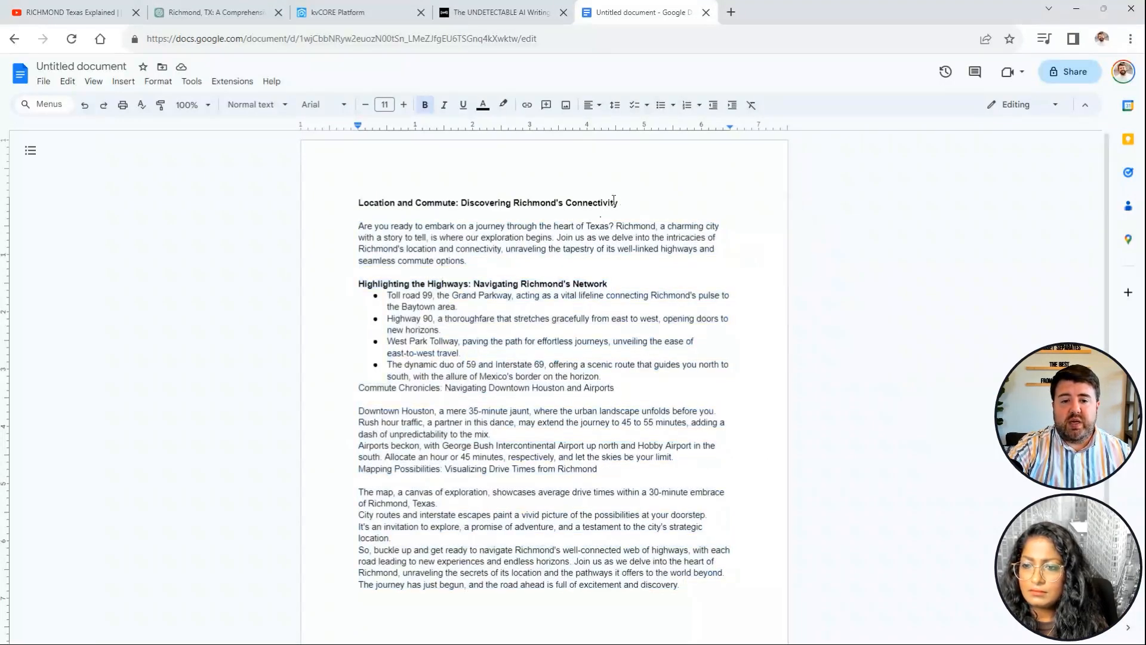
left_click_drag(618, 200, 359, 198)
key("ctrl+c")
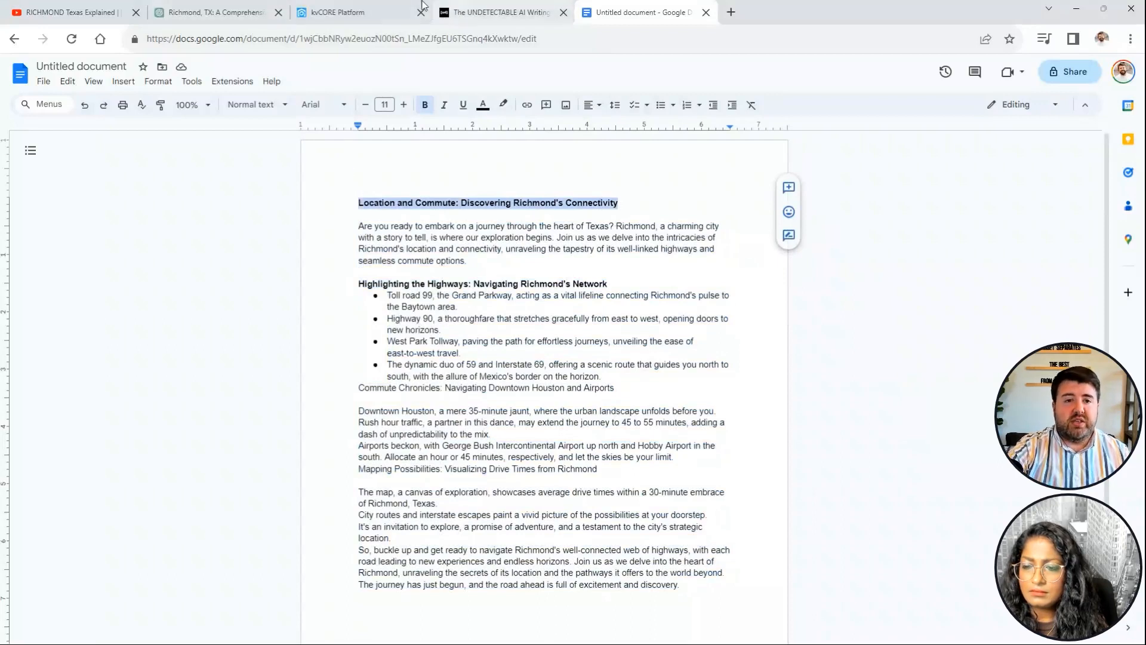
left_click(327, 5)
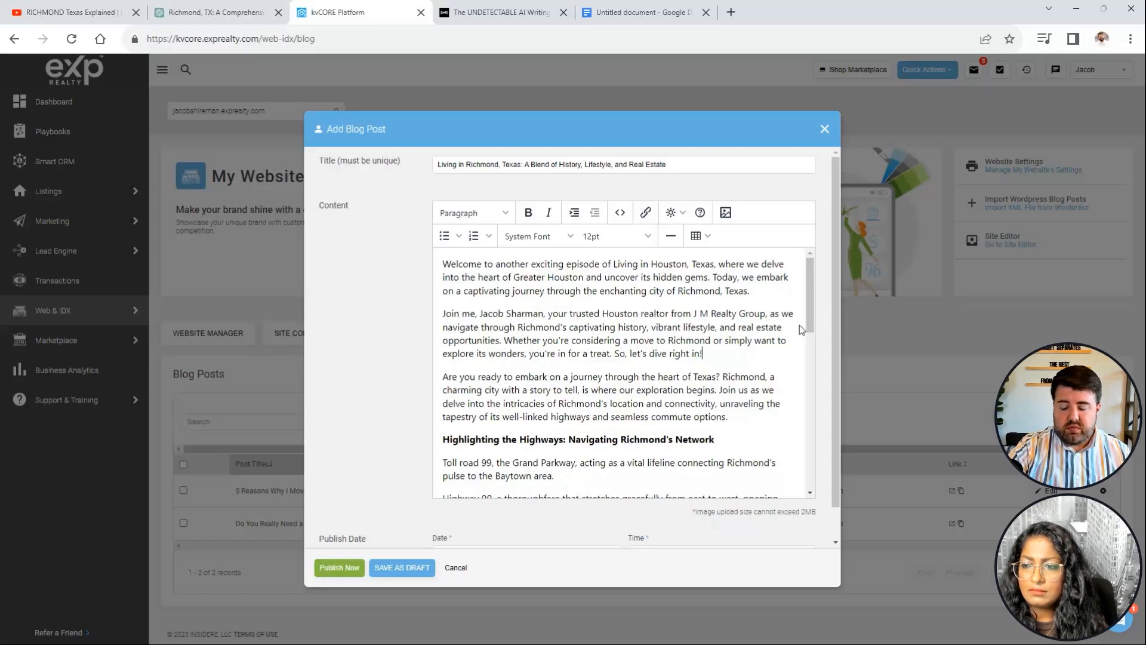
key("Return")
key("ctrl+v")
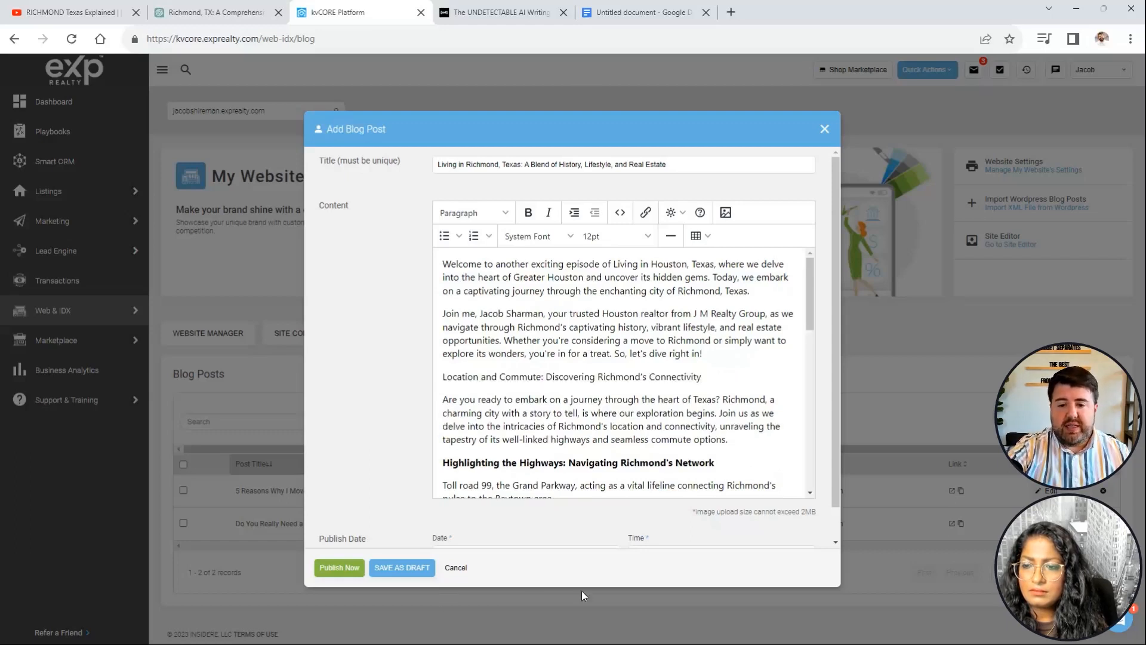
Format the pasted "Location and Commute: Discovering Richmond's Connectivity" line as Heading 2.
left_click(471, 213)
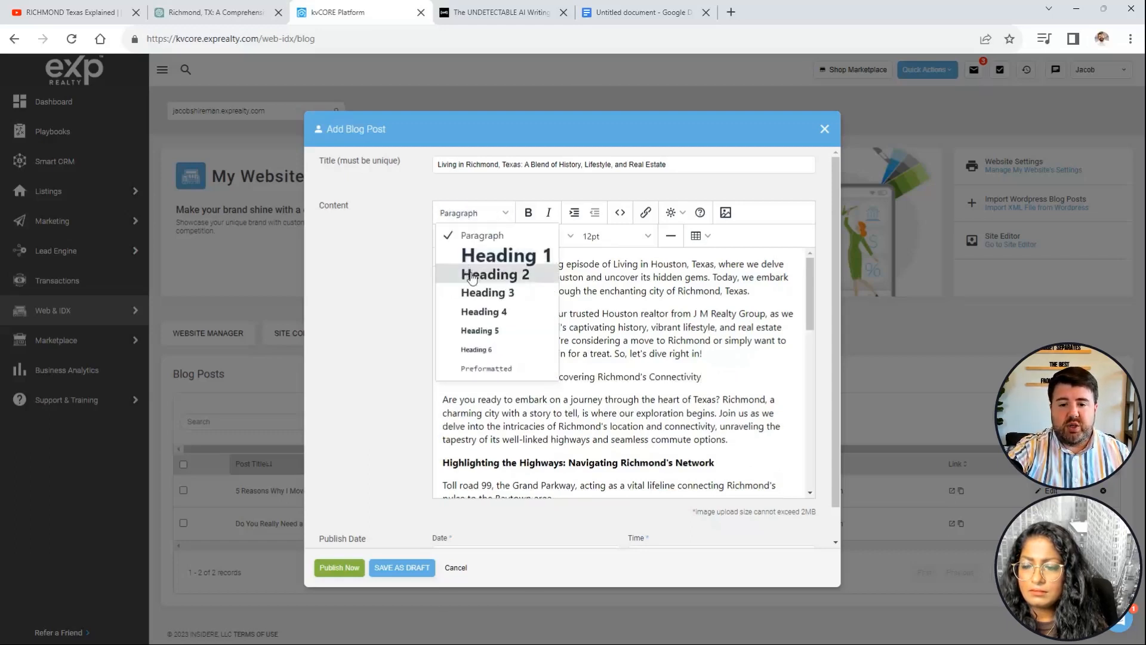
left_click(472, 276)
scroll(567, 400, "down", 2)
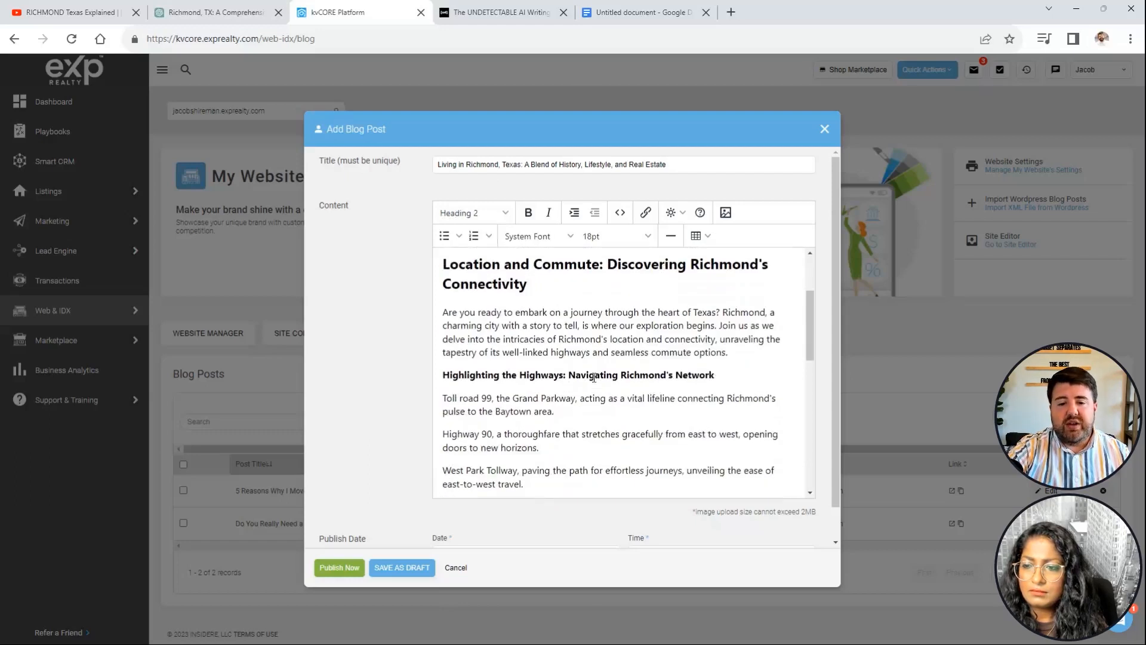
left_click(594, 377)
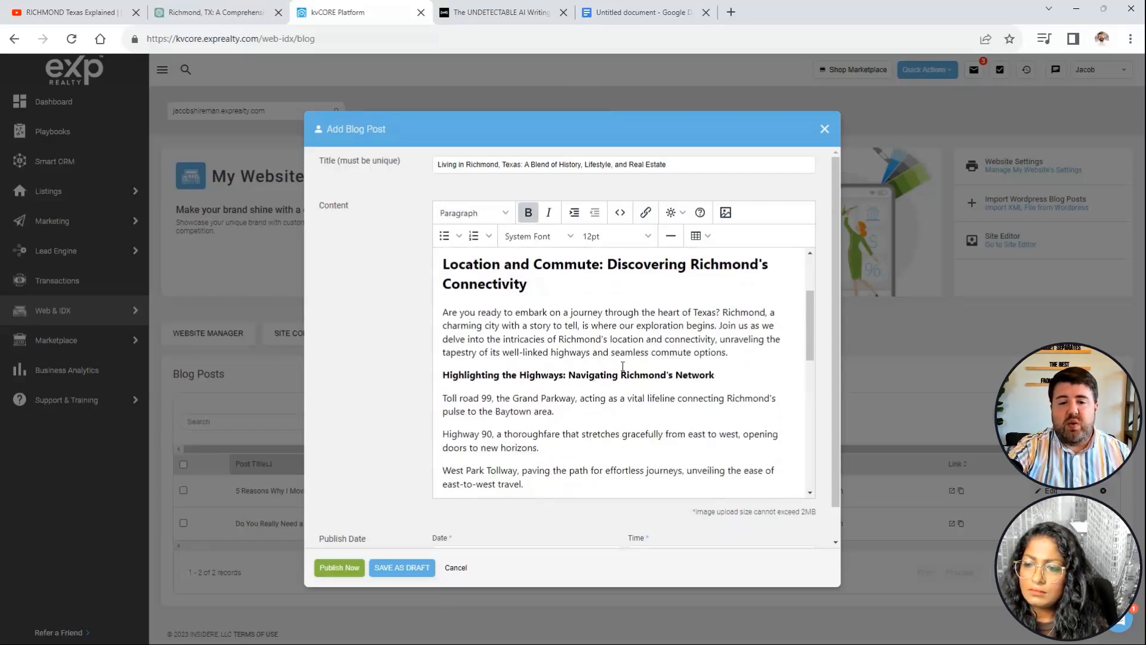
Turn the four highway paragraphs under "Highlighting the Highways" into a bulleted list.
scroll(597, 388, "down", 2)
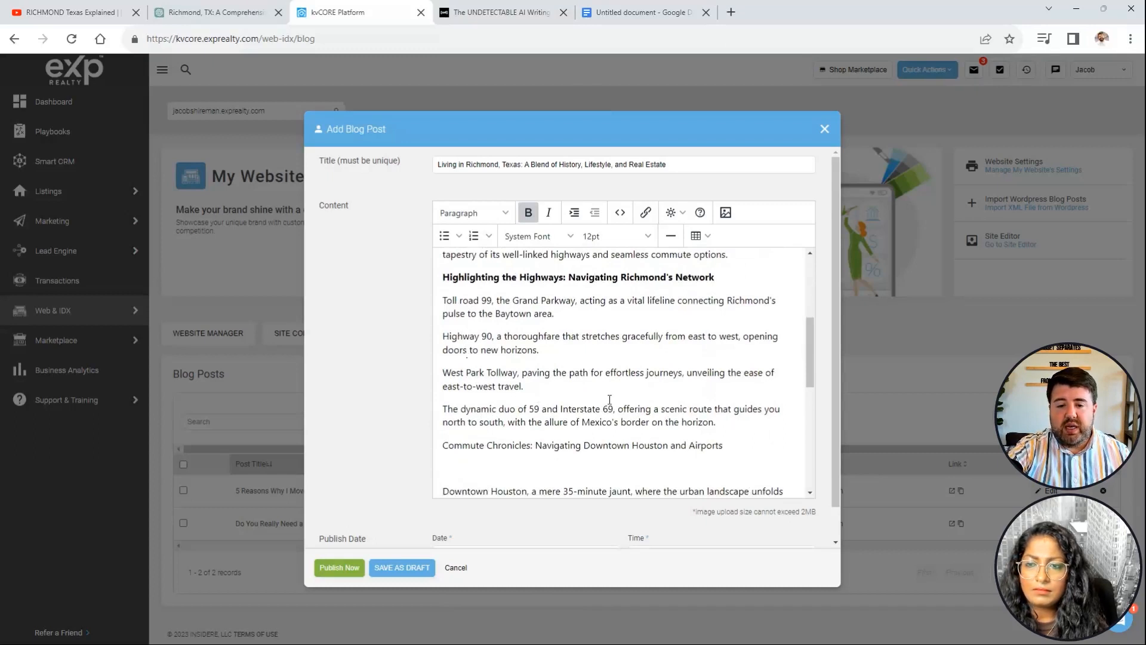
left_click_drag(716, 422, 439, 301)
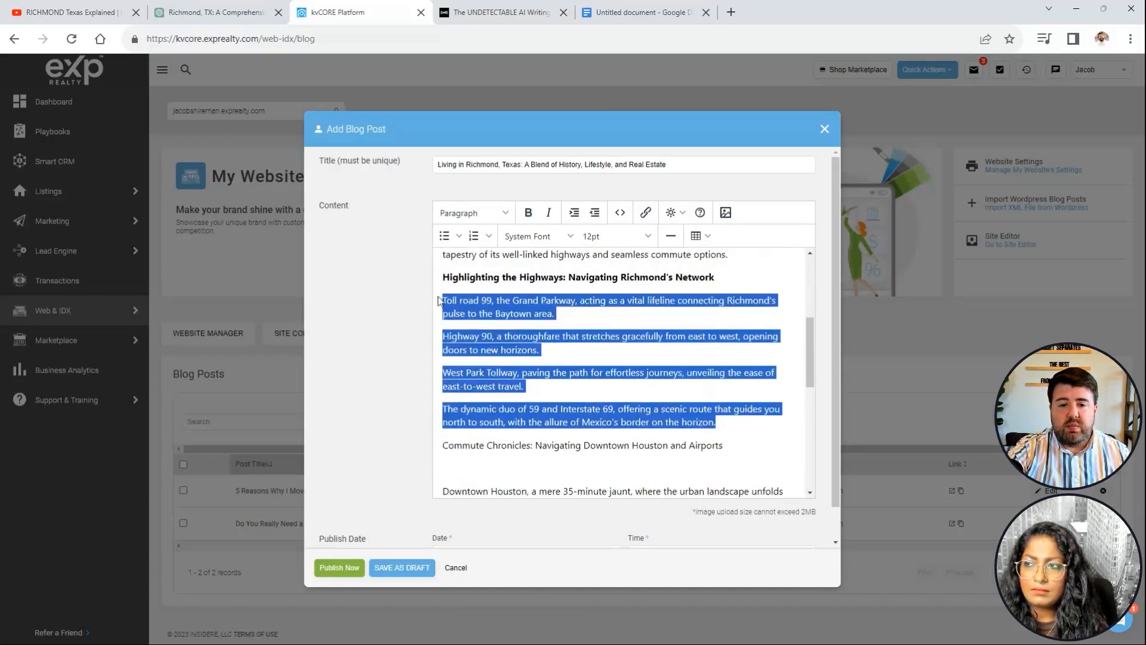
left_click(441, 236)
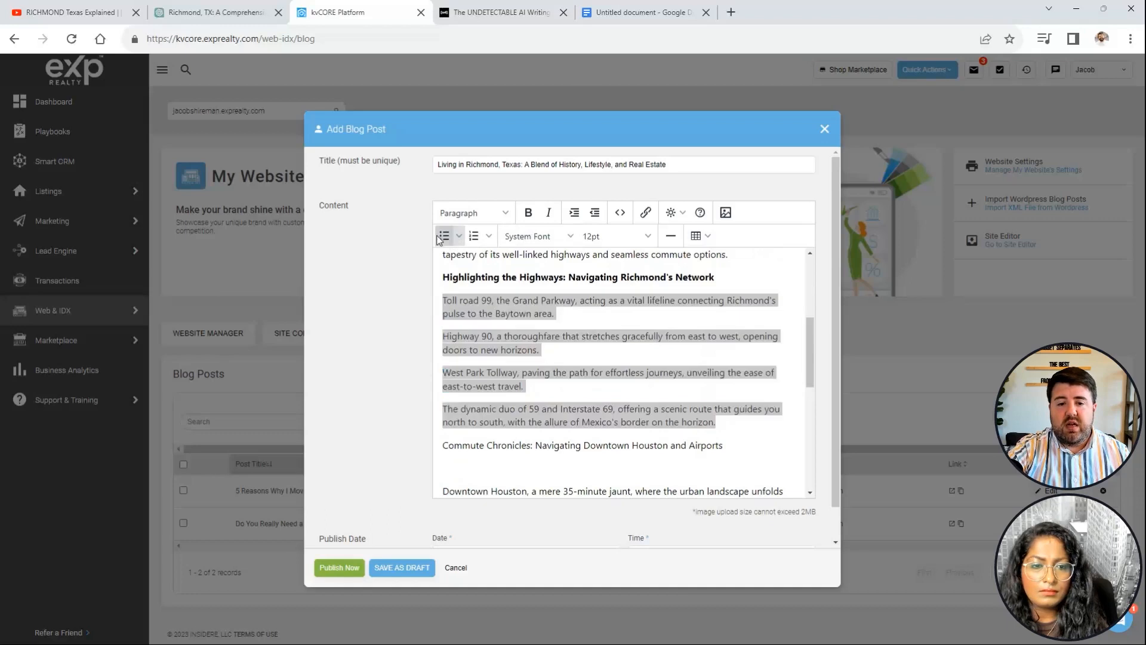
Make the "Commute Chronicles: Navigating Downtown Houston and Airports" line bold.
left_click_drag(753, 416, 420, 425)
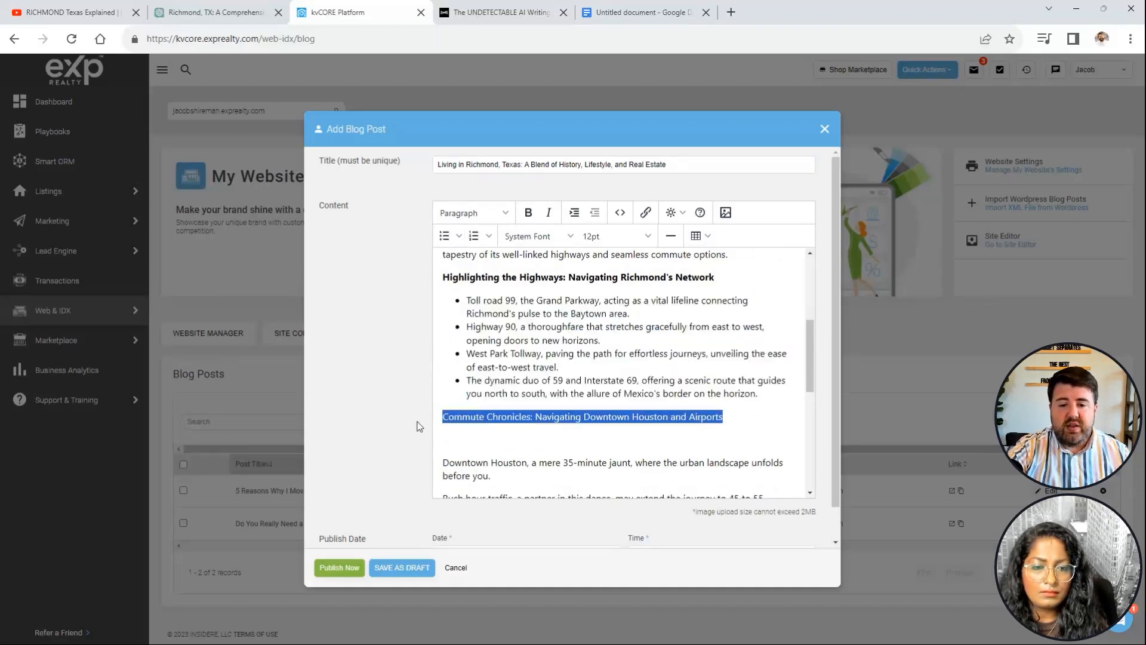
key("ctrl+b")
left_click(544, 425)
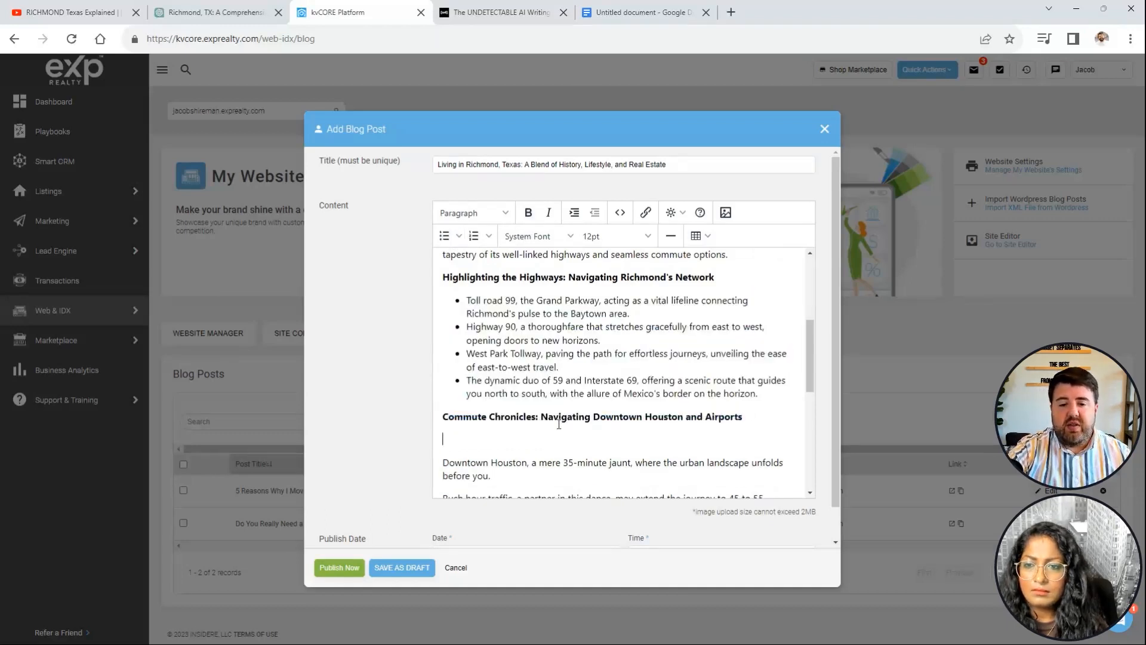
Turn the three paragraphs under "Commute Chronicles" into a bulleted list and delete the blank line above them.
scroll(553, 425, "down", 3)
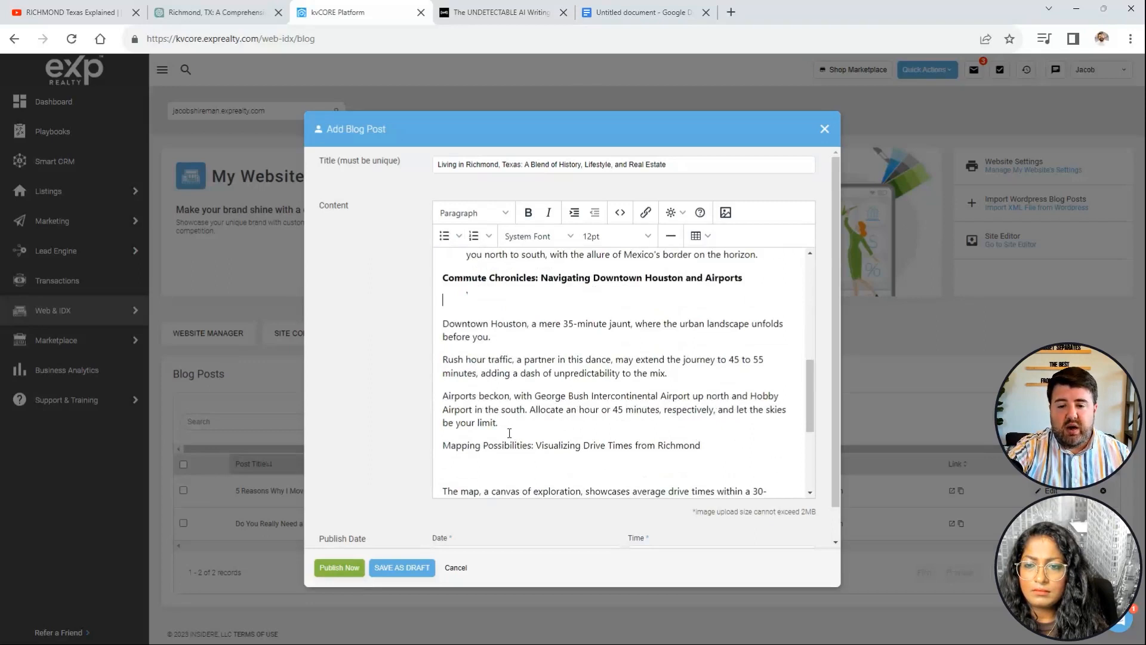
left_click_drag(499, 423, 443, 373)
left_click(511, 363)
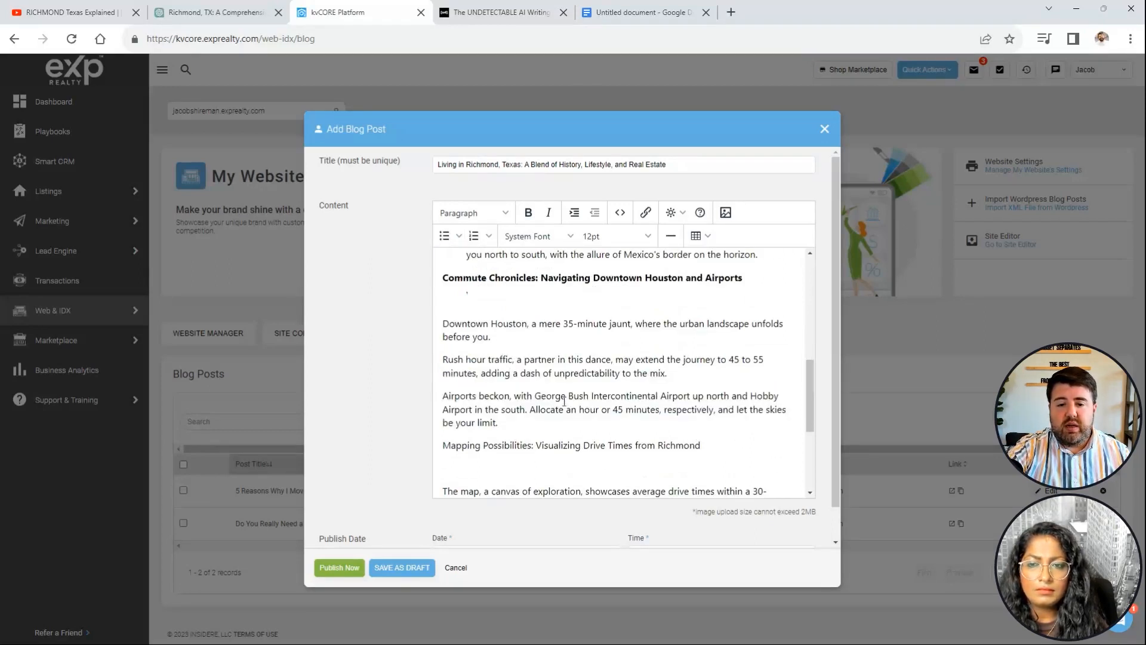
left_click_drag(499, 424, 443, 324)
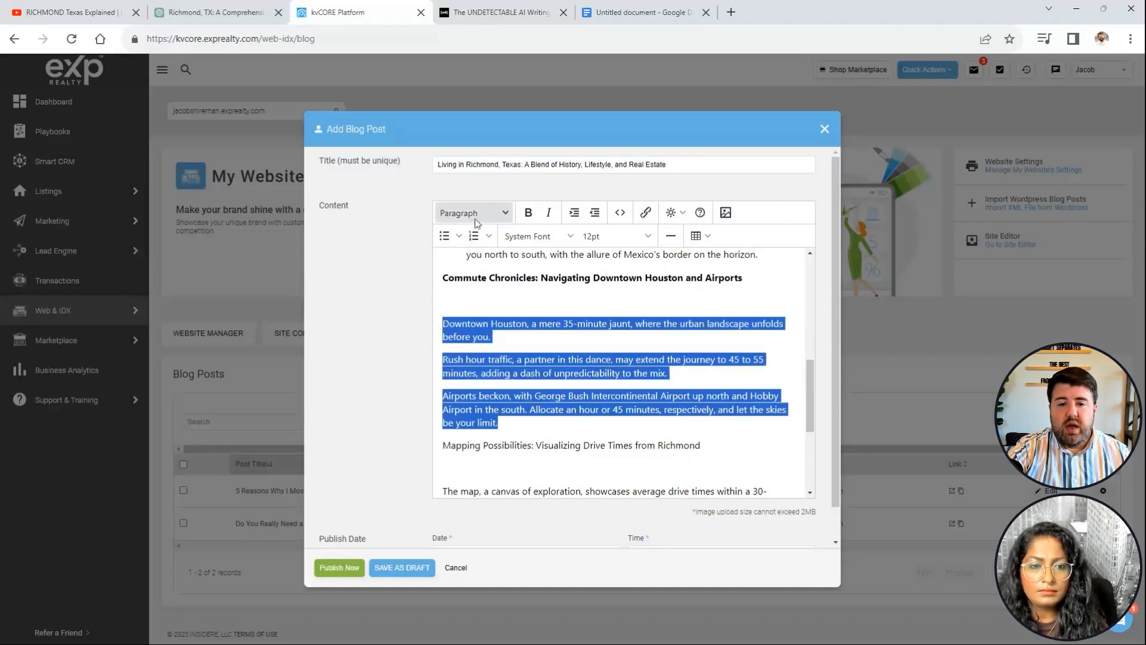
left_click(444, 236)
left_click(490, 293)
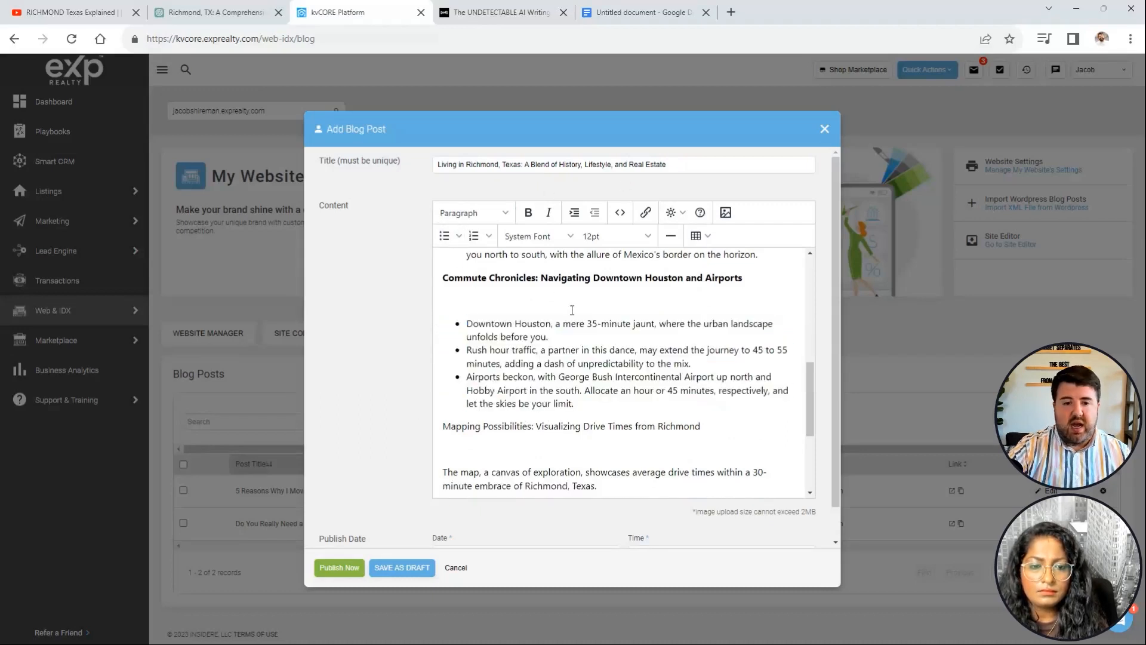
key("Delete")
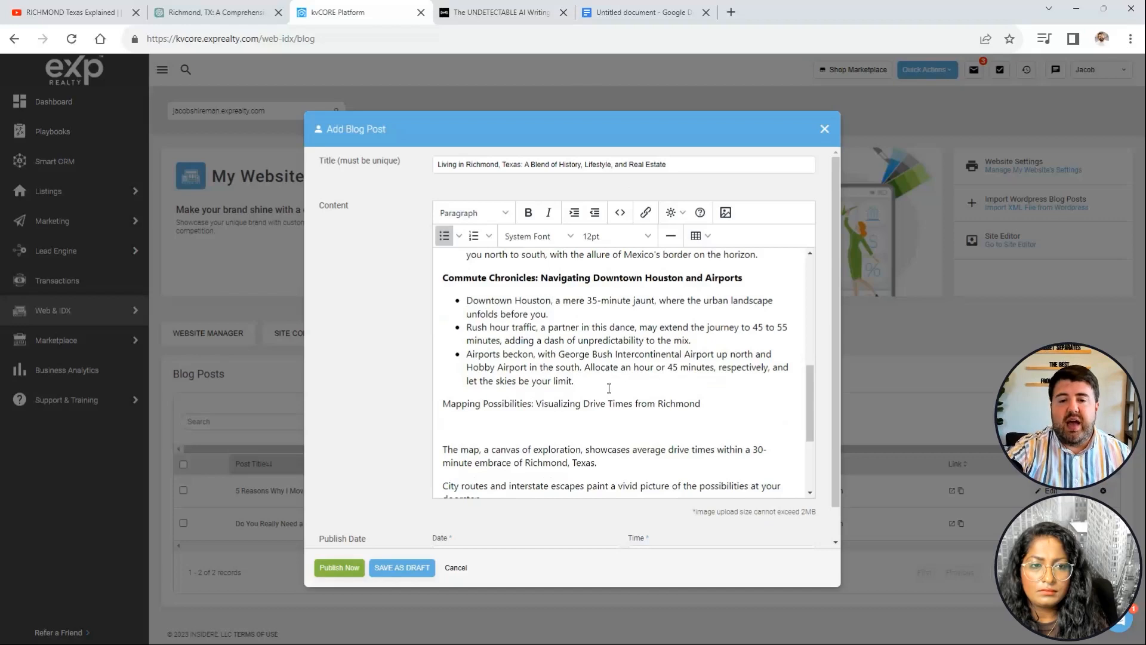
scroll(608, 385, "up", 10)
left_click(443, 264)
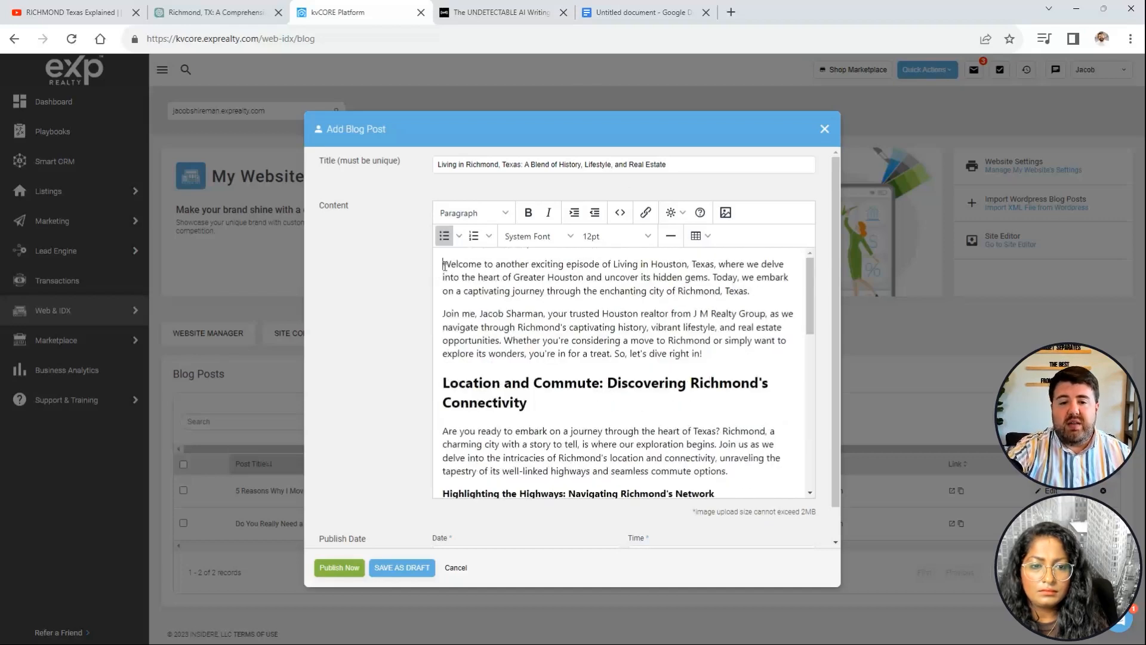
key("Return")
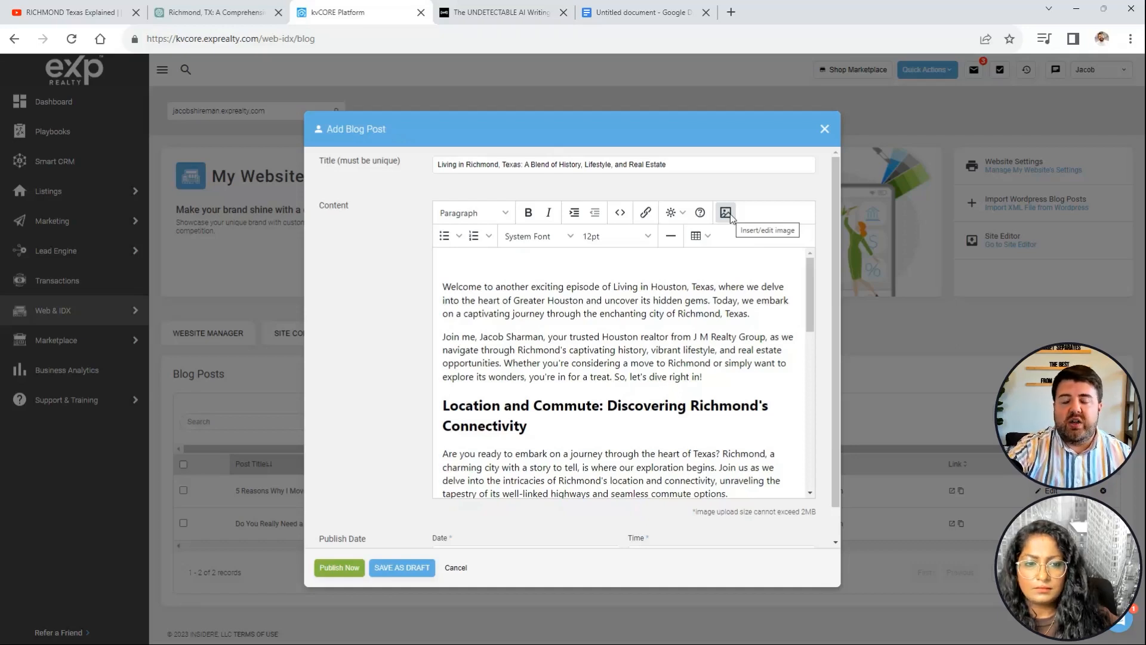
left_click(448, 259)
key("Delete")
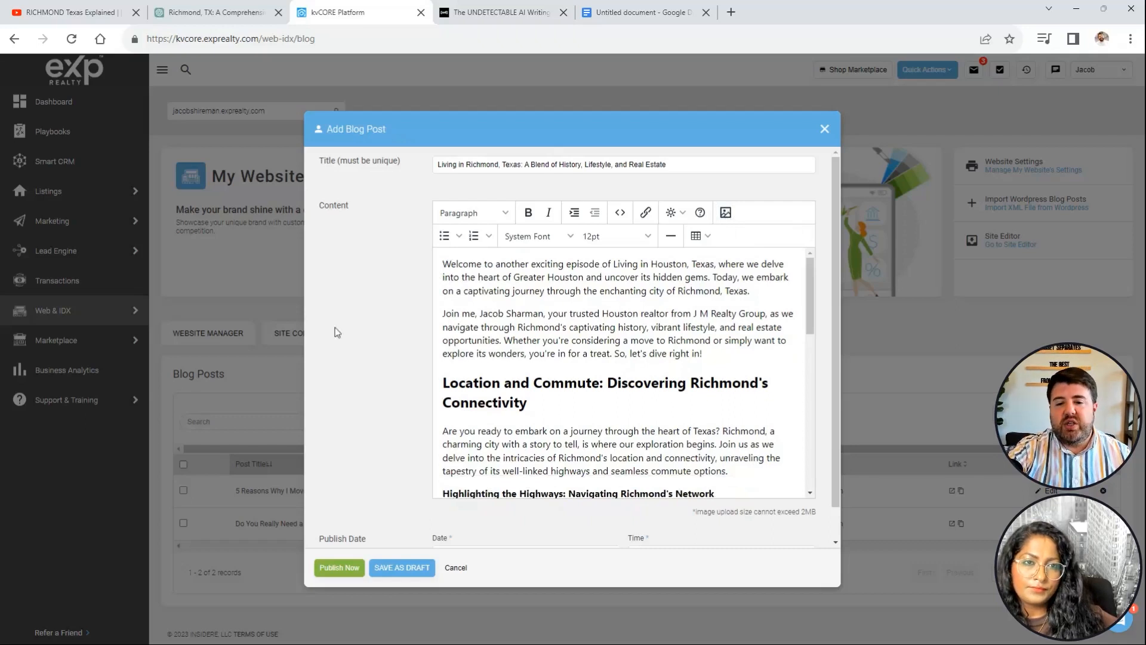
scroll(430, 352, "down", 1)
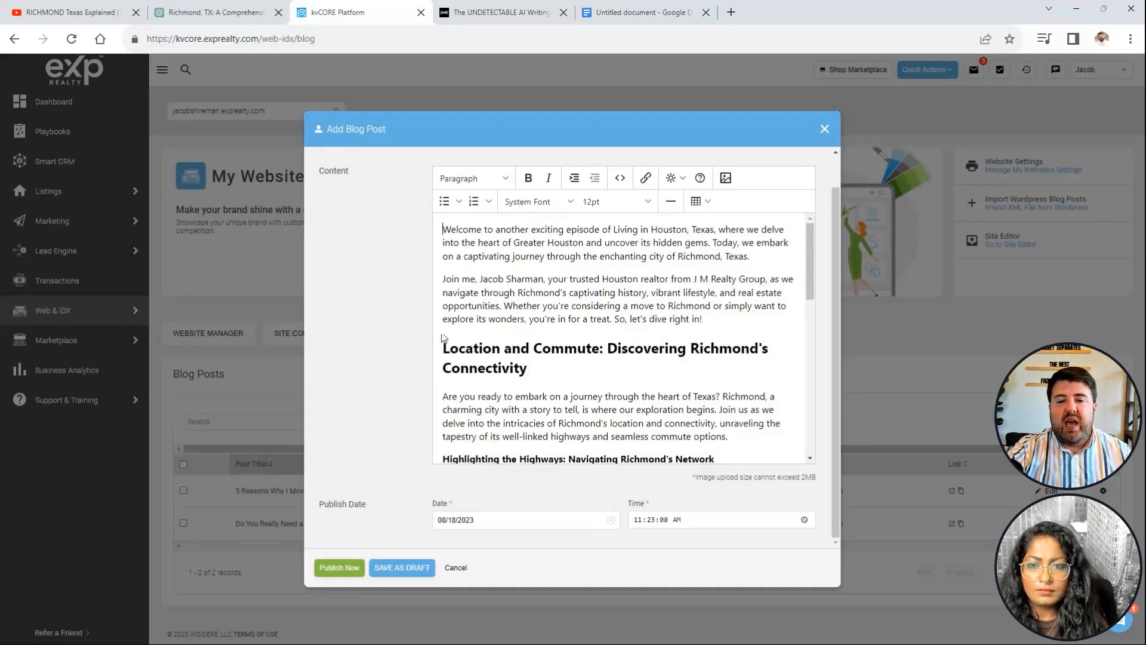
scroll(510, 353, "down", 1)
scroll(510, 353, "down", 5)
scroll(562, 384, "down", 3)
scroll(555, 383, "up", 10)
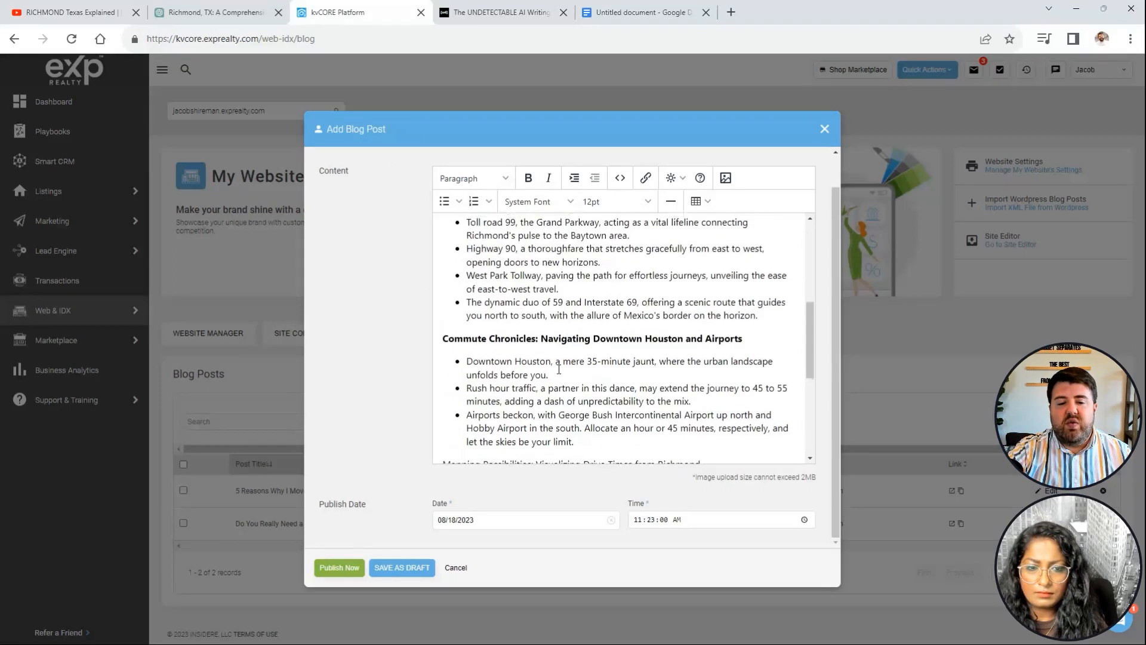
Set the blog post's publish date to 08/22/2023 and its time to 06:00:00 AM, and publish the post.
scroll(551, 379, "up", 1)
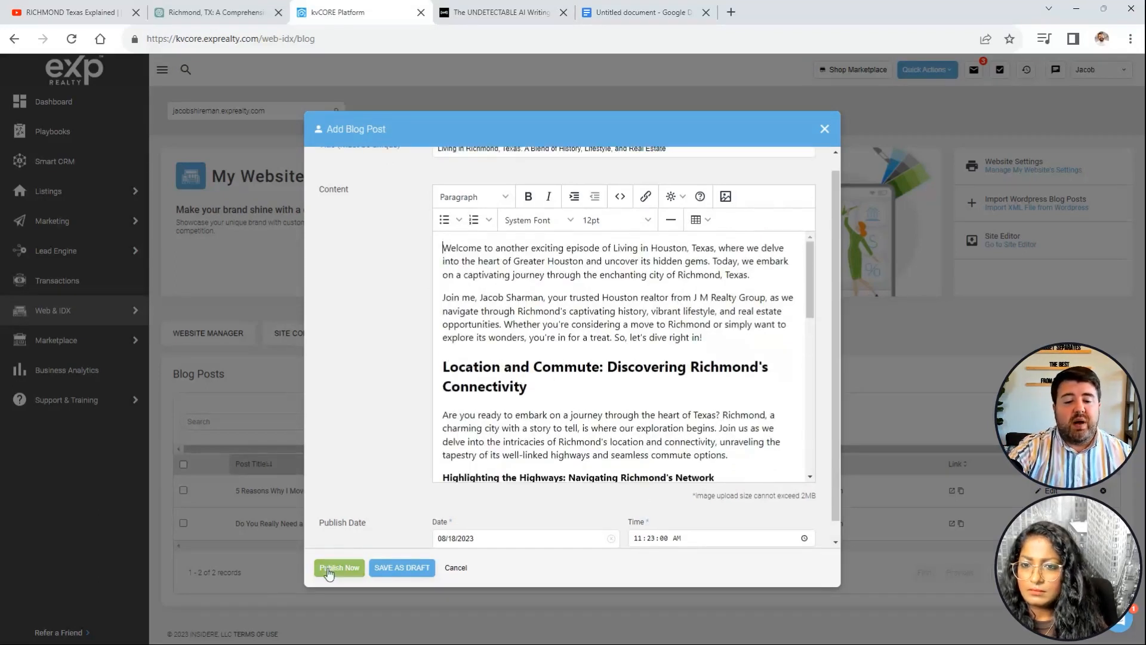
left_click(513, 539)
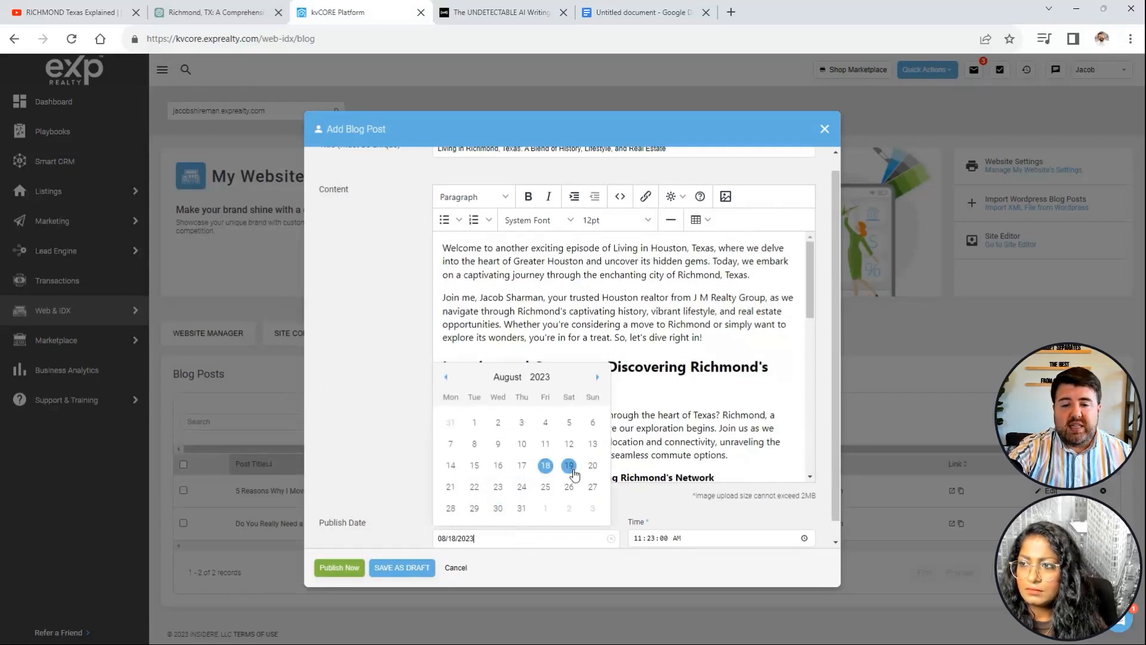
left_click(475, 487)
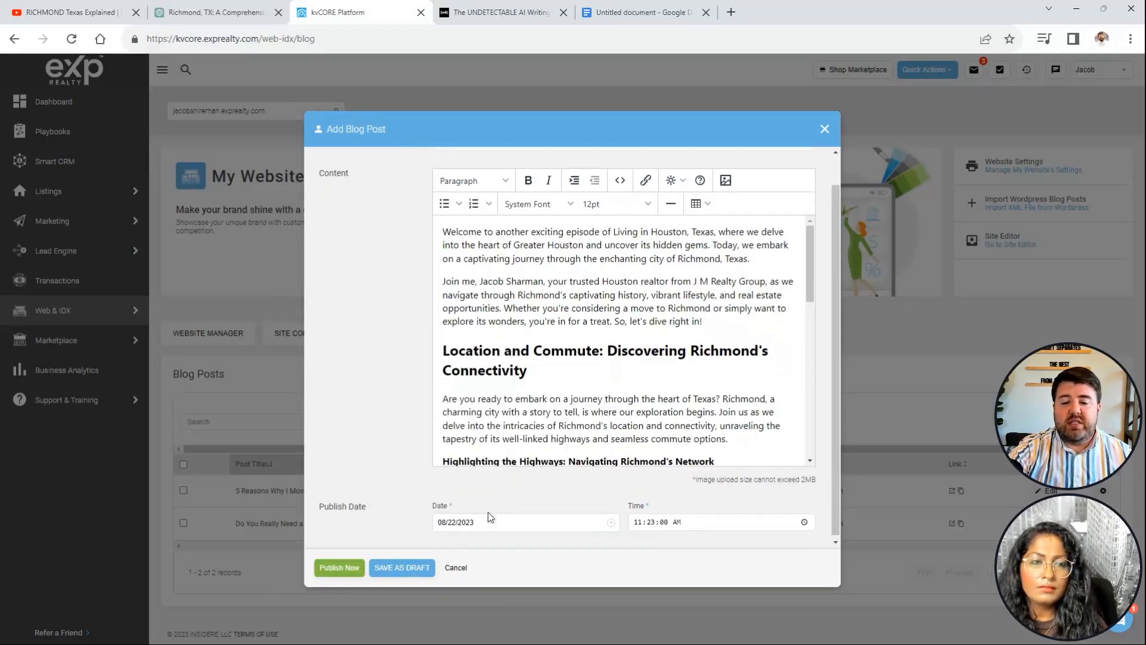
scroll(538, 418, "down", 5)
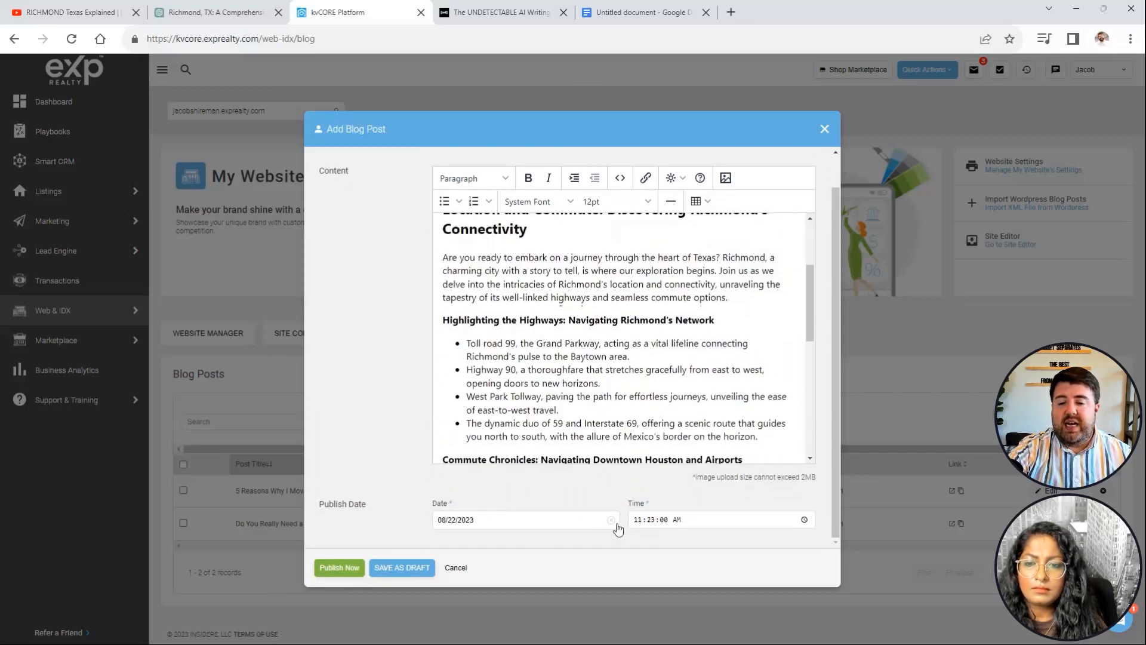
left_click(638, 521)
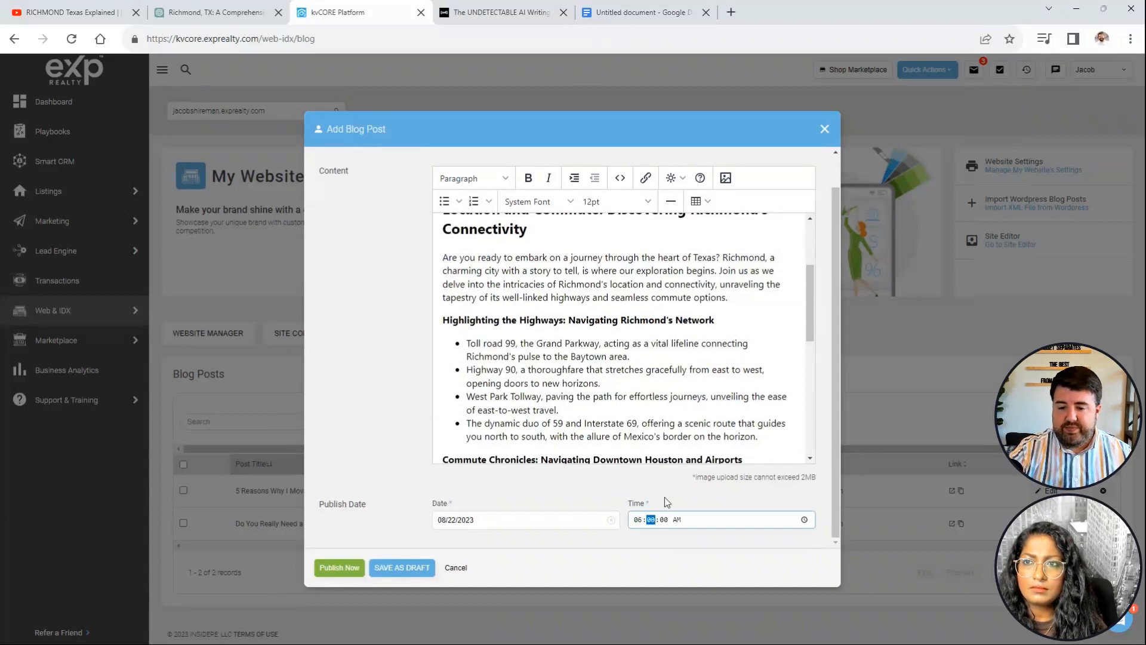
left_click(502, 509)
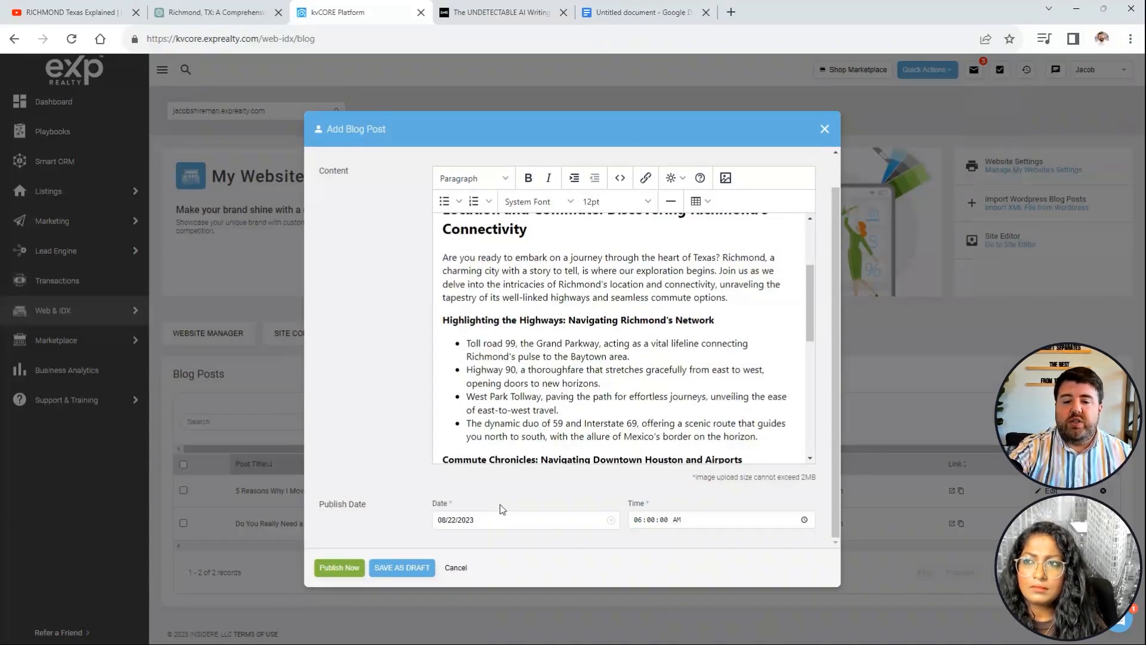
left_click(336, 569)
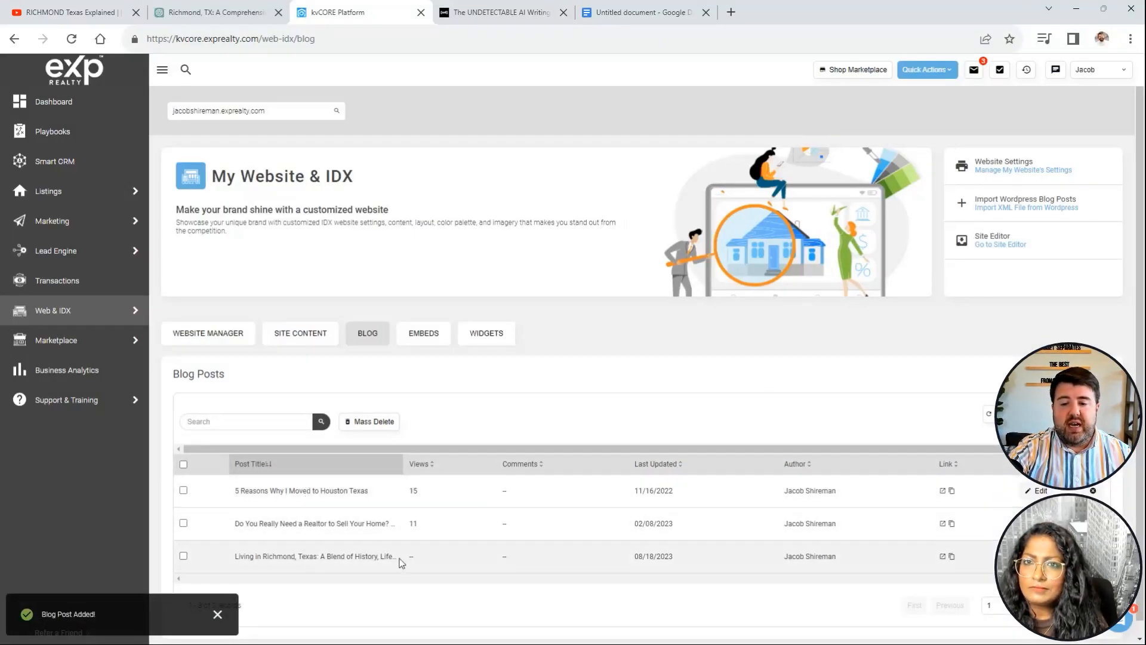
Copy the embed code of the "RICHMOND Texas Explained" video on YouTube and return to the kvCORE blog post list.
left_click(67, 6)
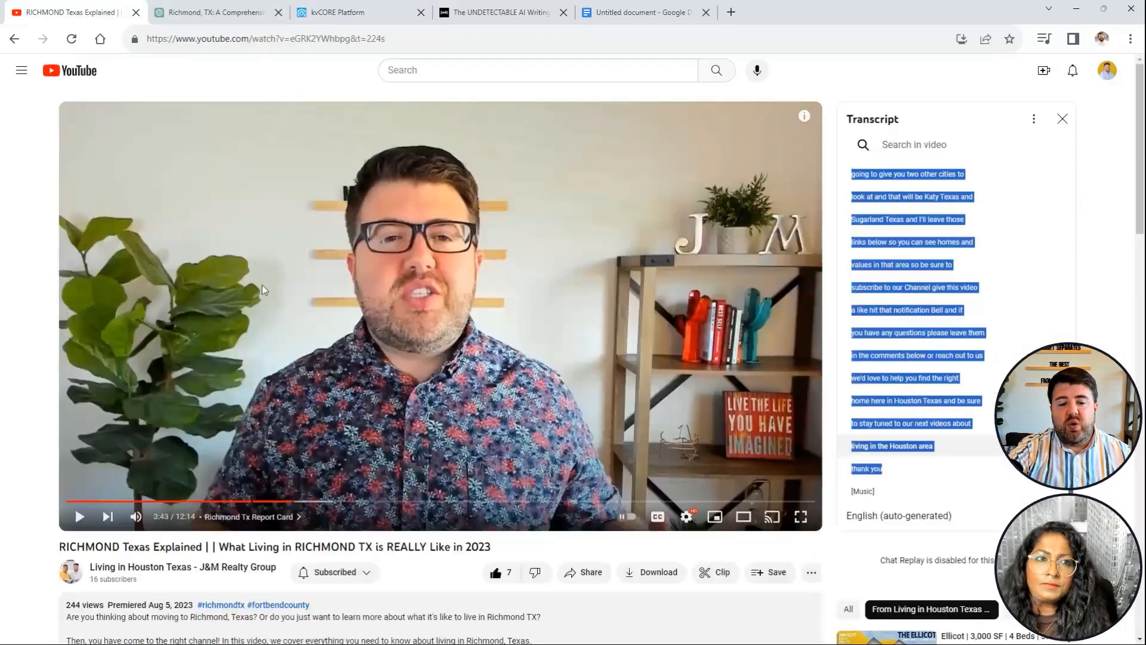
scroll(416, 432, "down", 2)
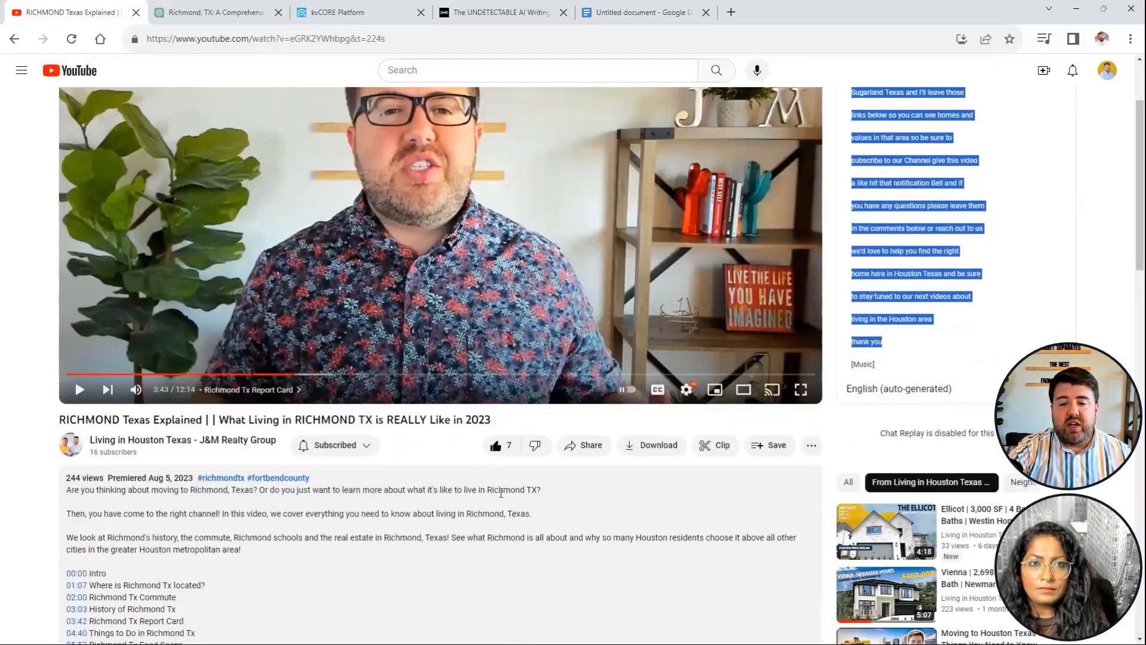
left_click(594, 446)
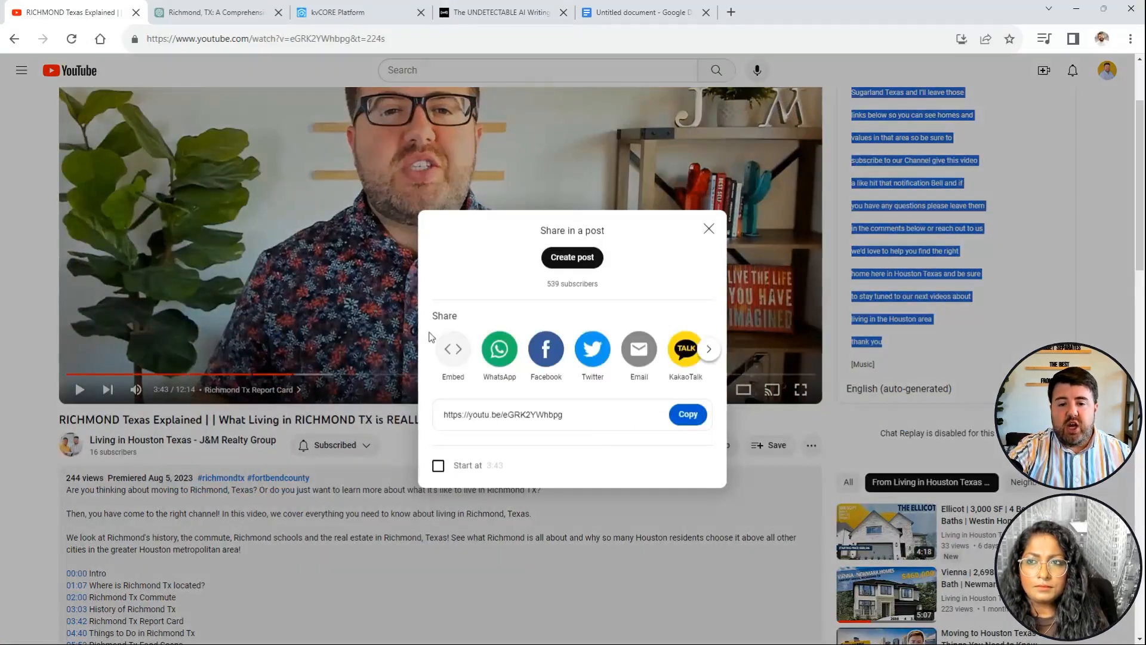
left_click(455, 357)
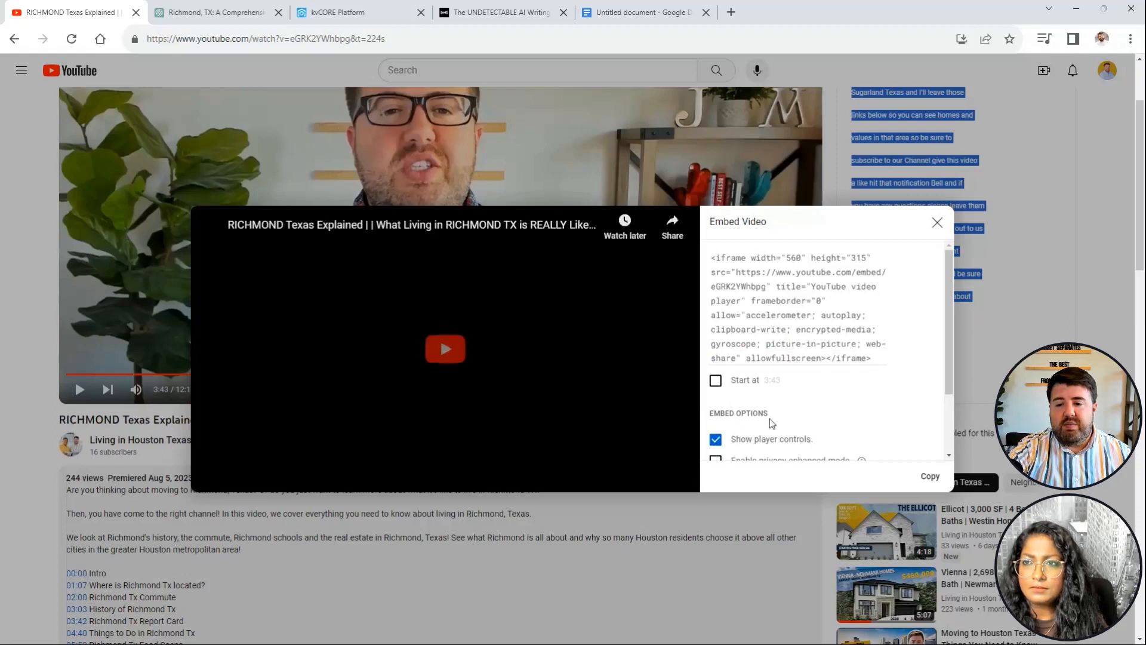
left_click(927, 475)
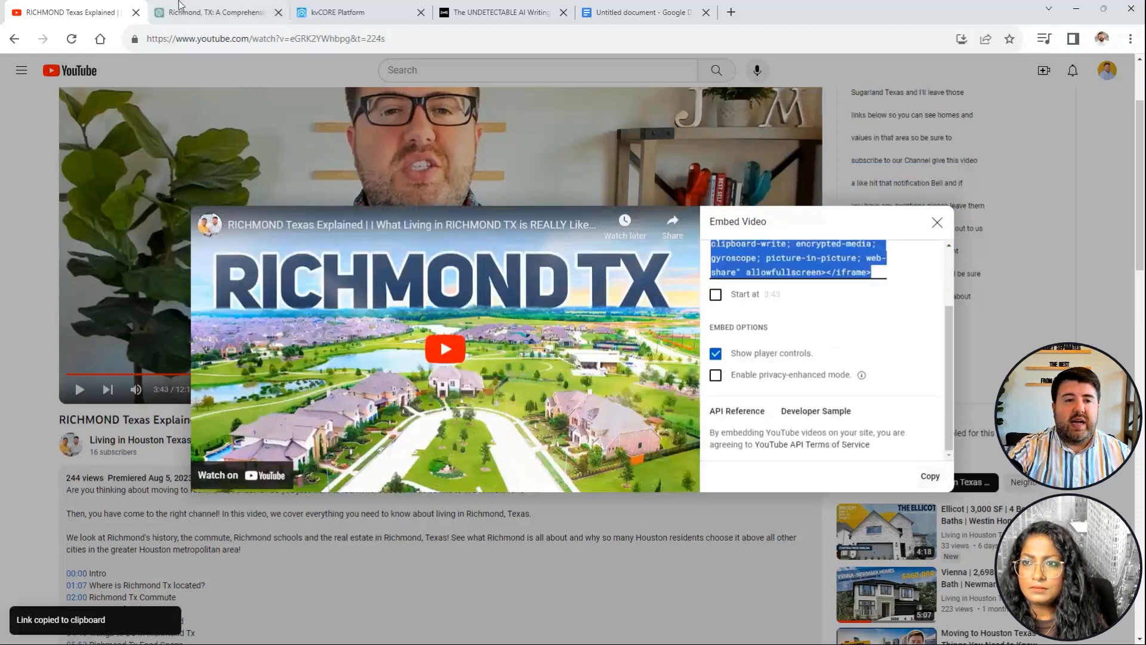
left_click(328, 8)
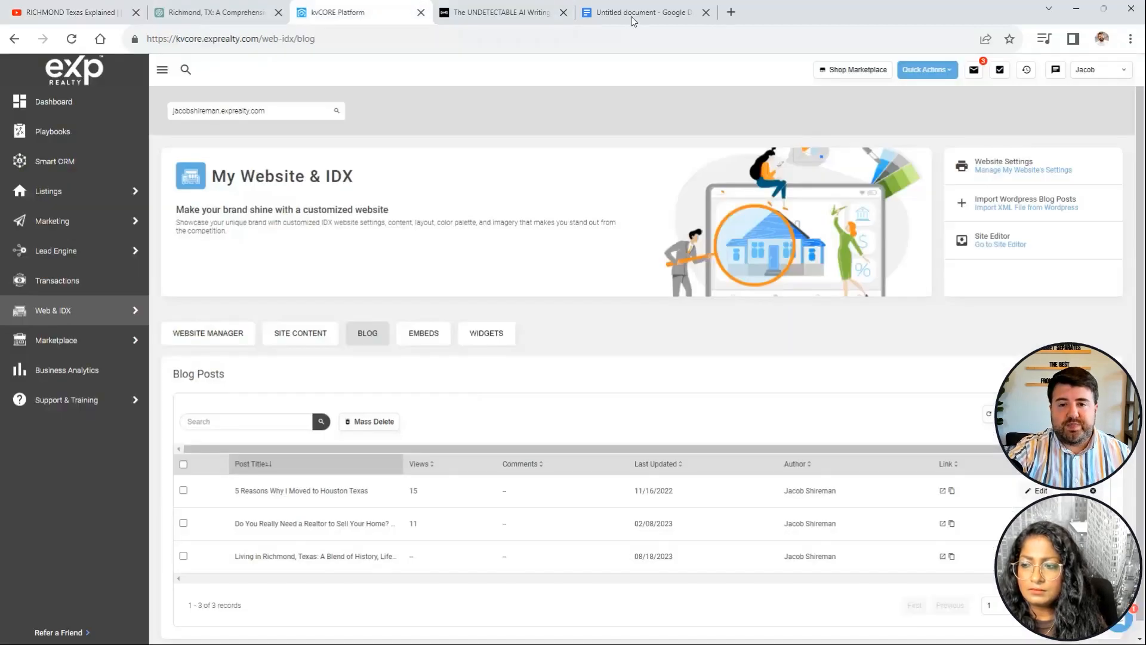
left_click(660, 7)
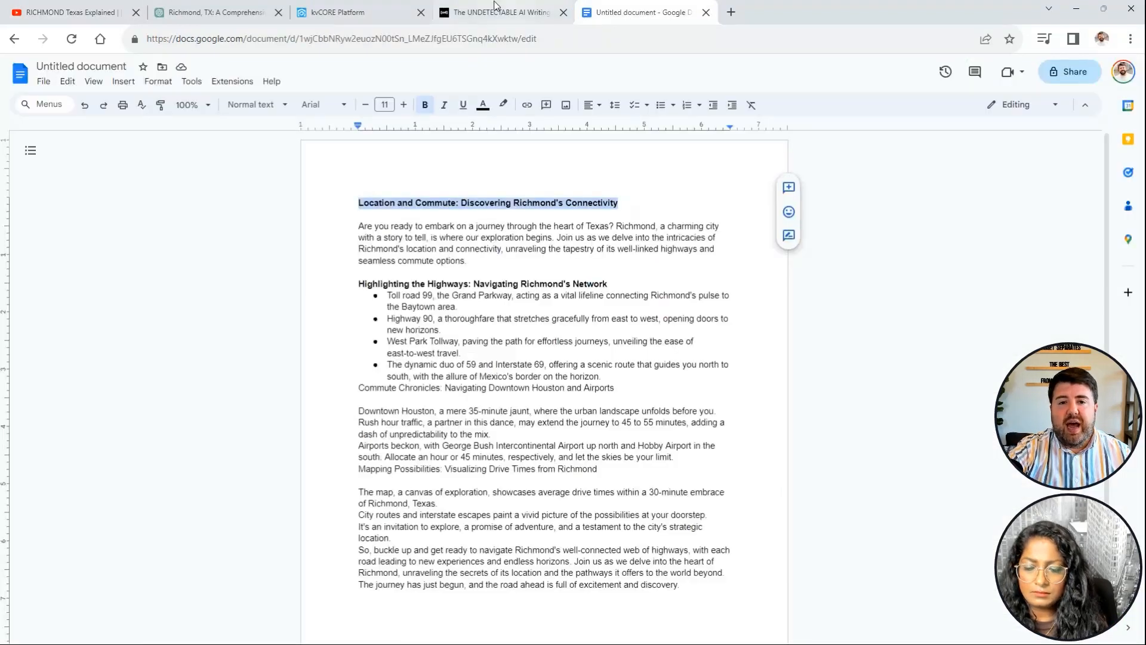
left_click(358, 11)
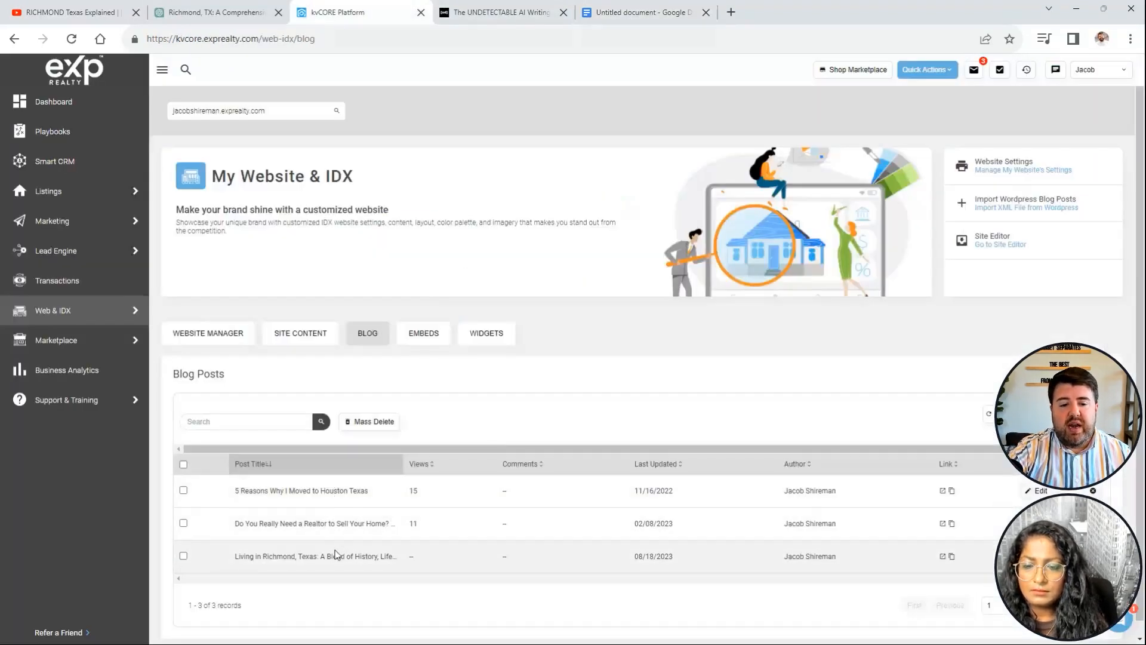